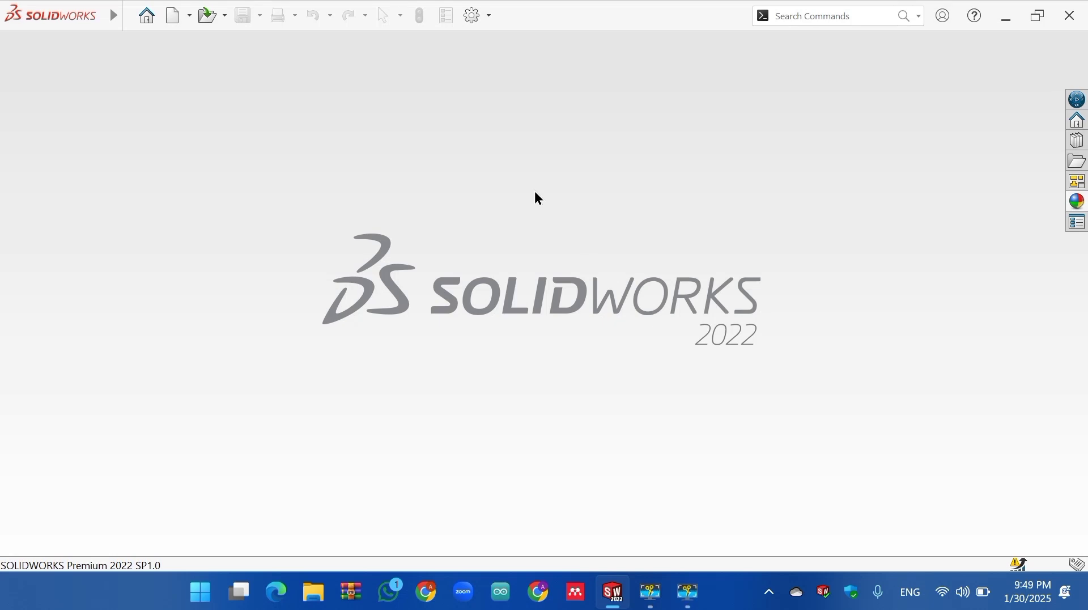
Create a new part document and apply the Plain White scene as its background
click(190, 16)
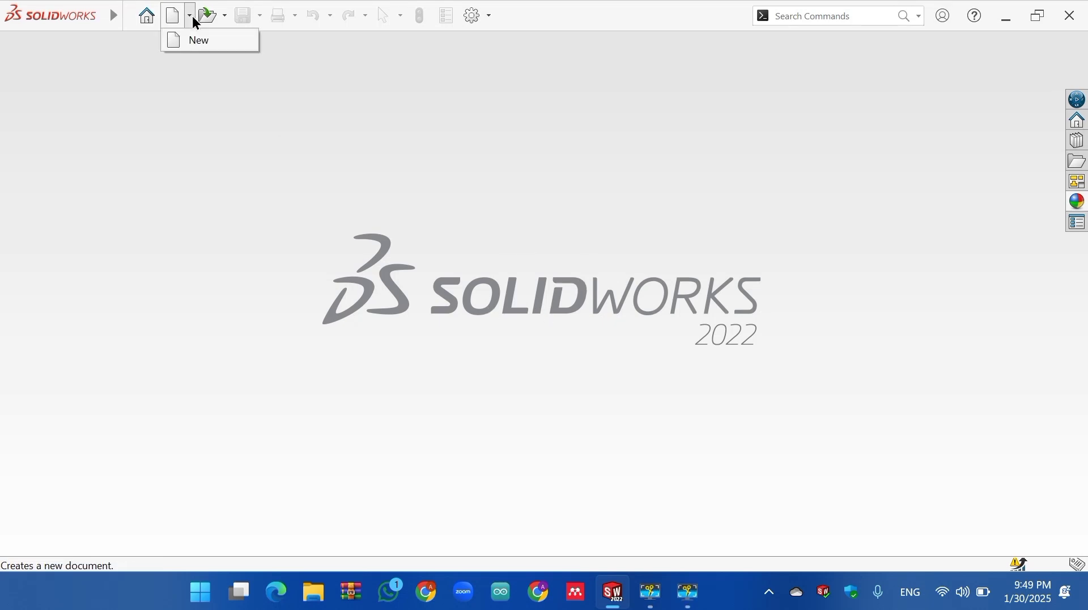
click(206, 43)
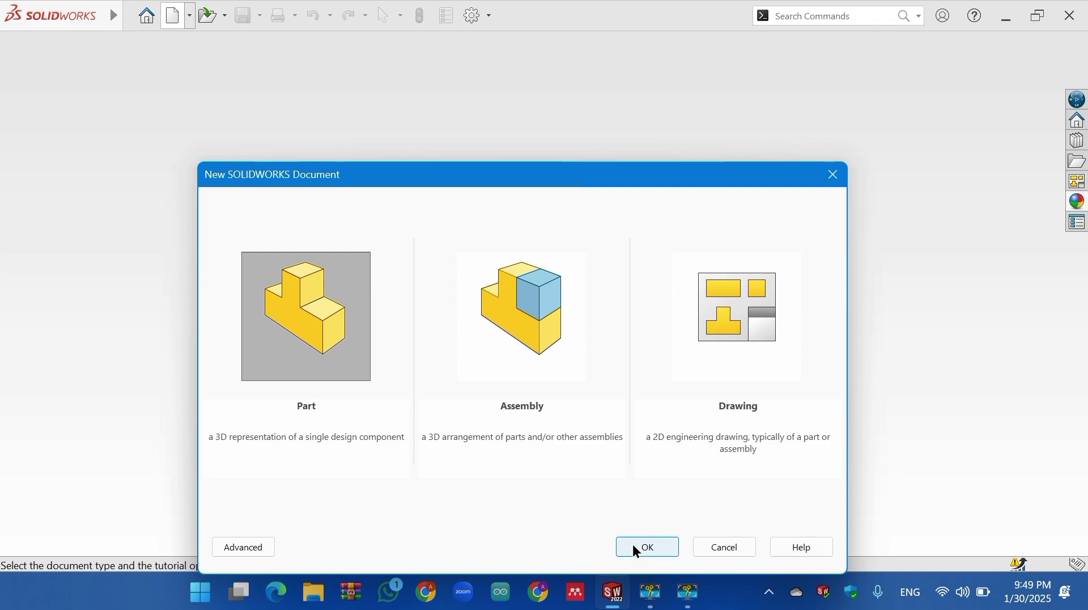
click(634, 546)
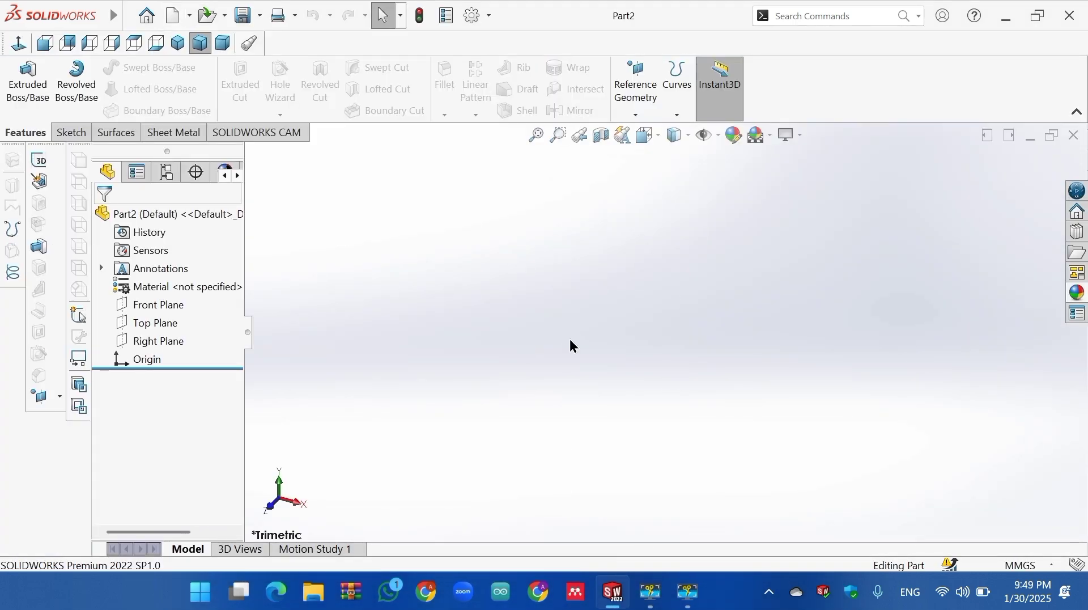
click(770, 136)
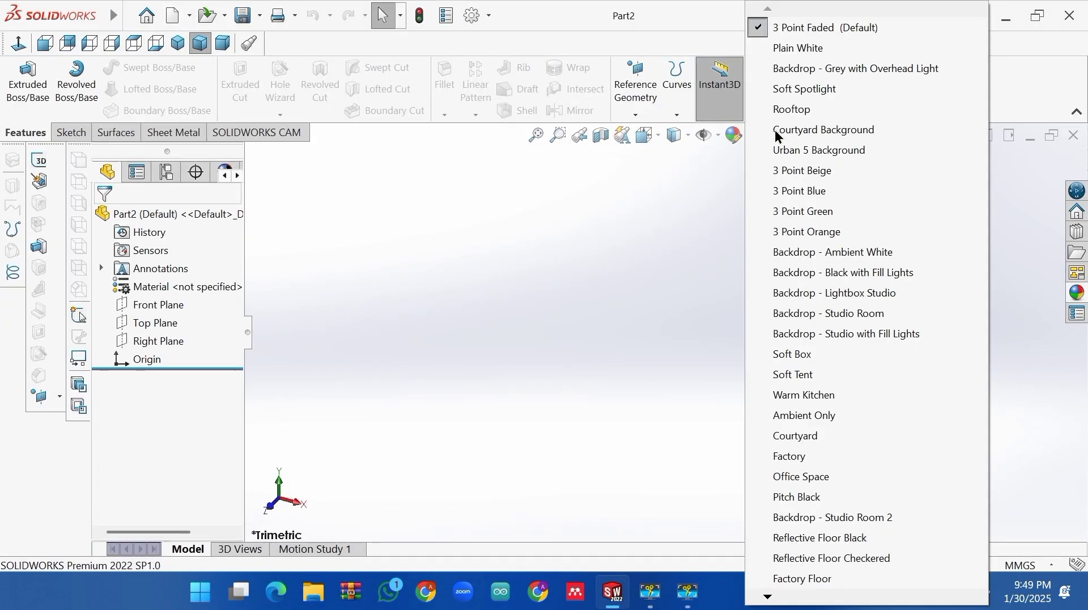
click(796, 47)
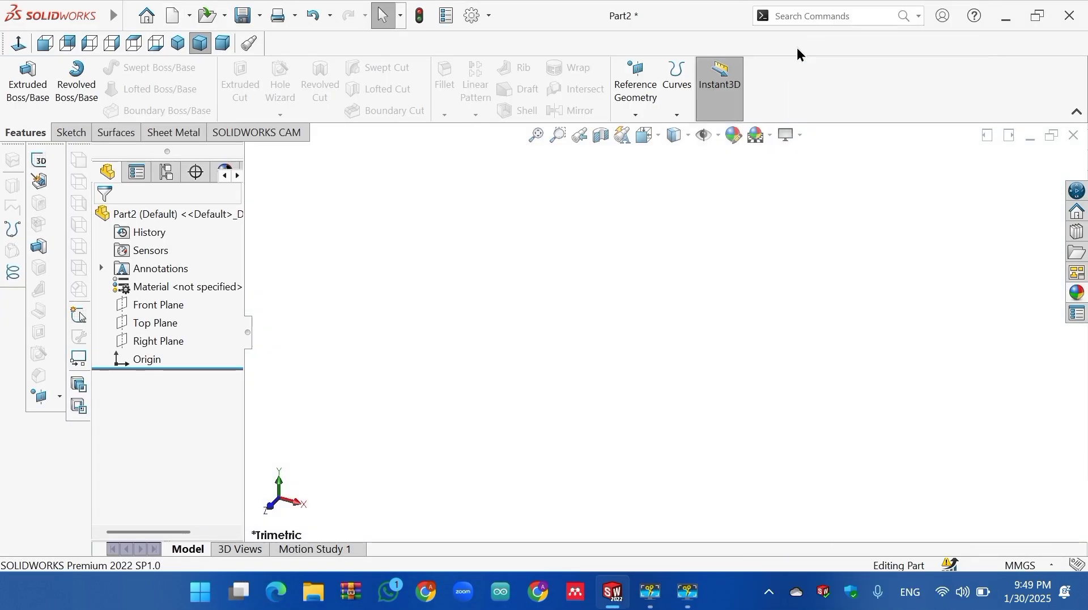
Start a sketch on the Front Plane and draw a center rectangle about 55 mm high, centred on the origin
click(172, 304)
click(186, 282)
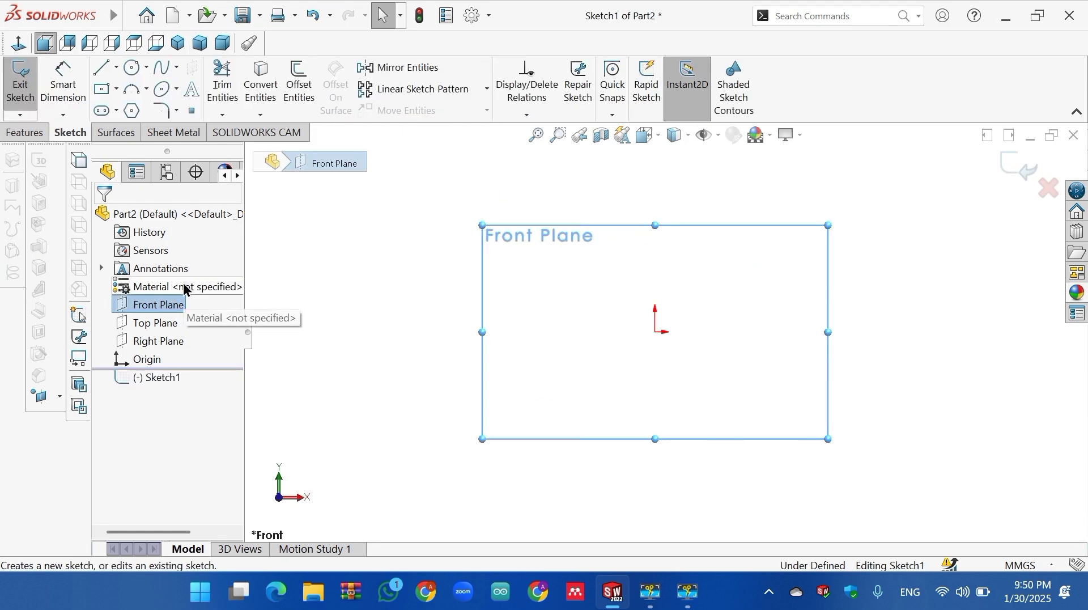
click(105, 93)
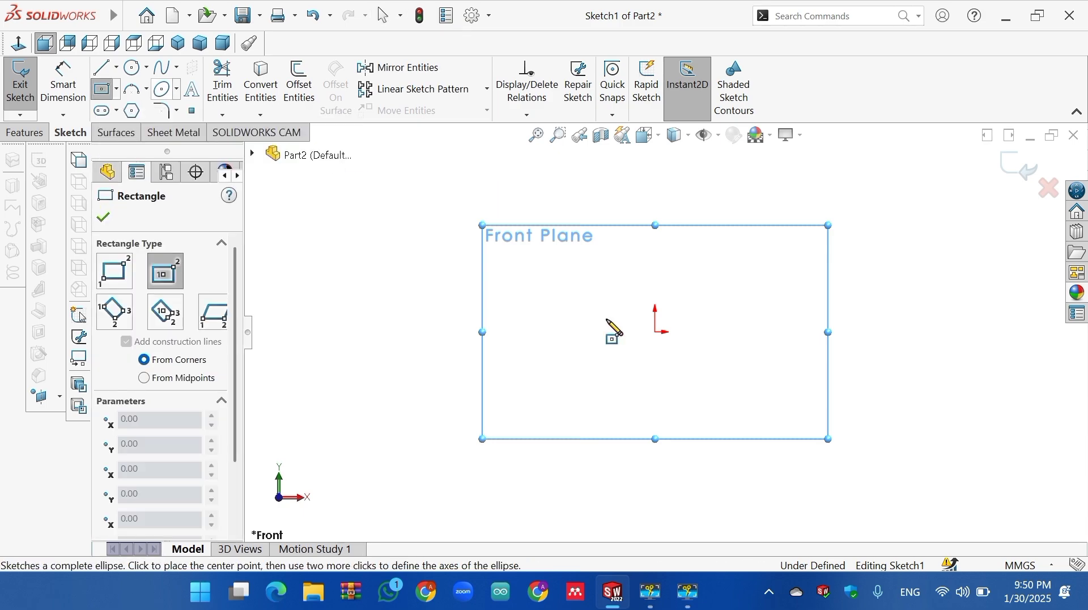
click(656, 332)
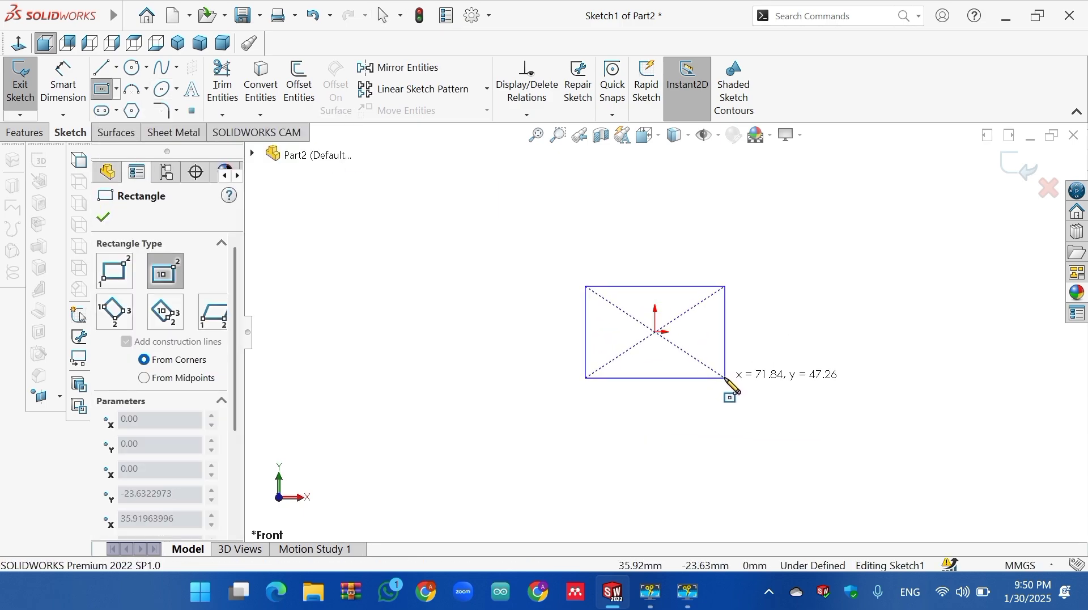
click(729, 385)
right_click(730, 387)
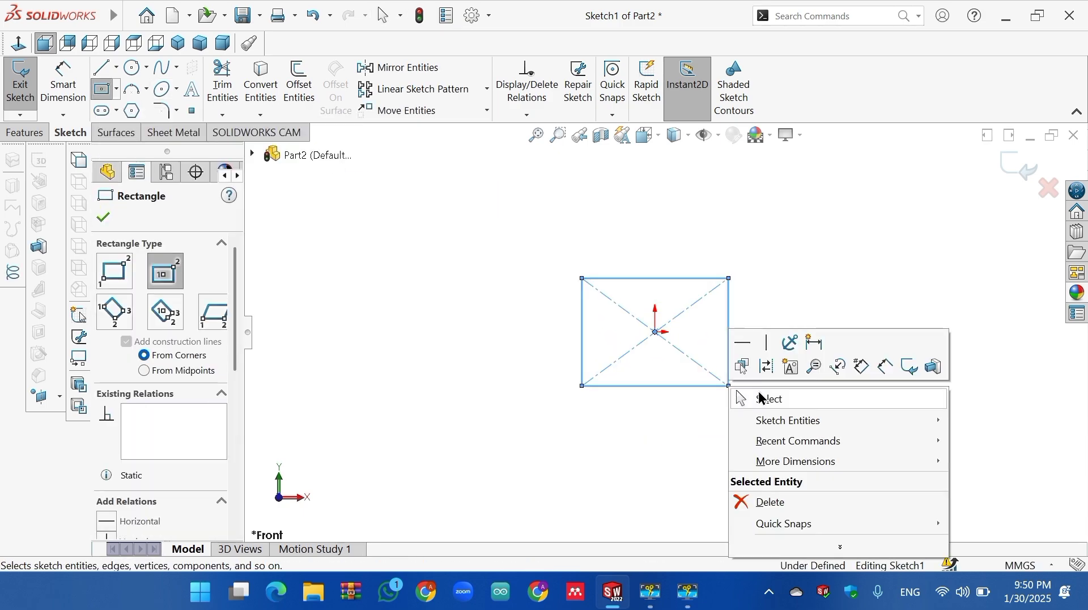
click(765, 400)
Dimension the rectangle's left vertical side as 35 mm and place the dimension beside the rectangle
click(63, 88)
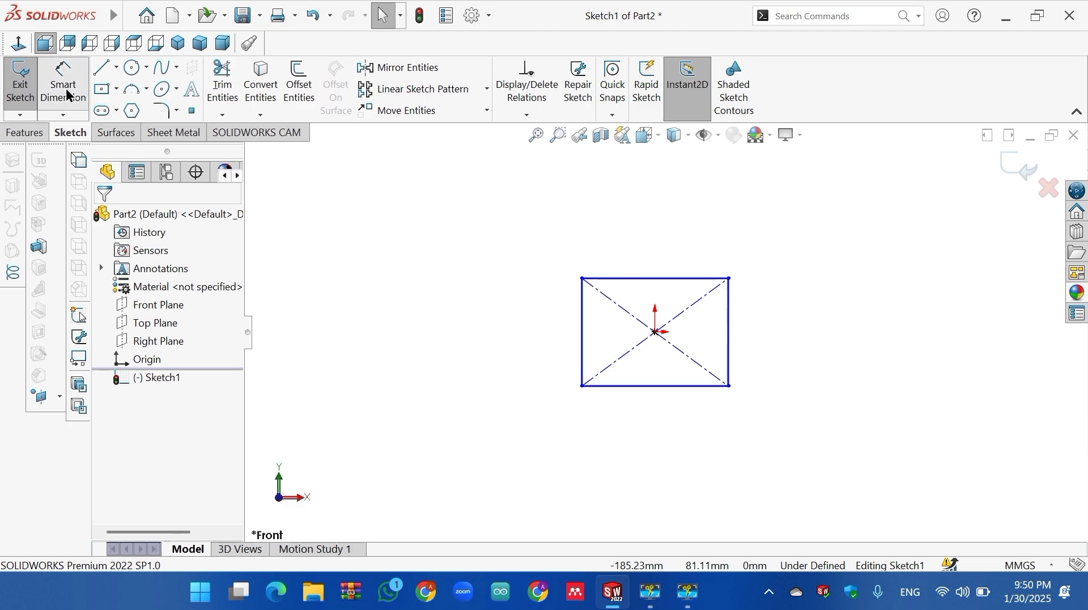
click(582, 376)
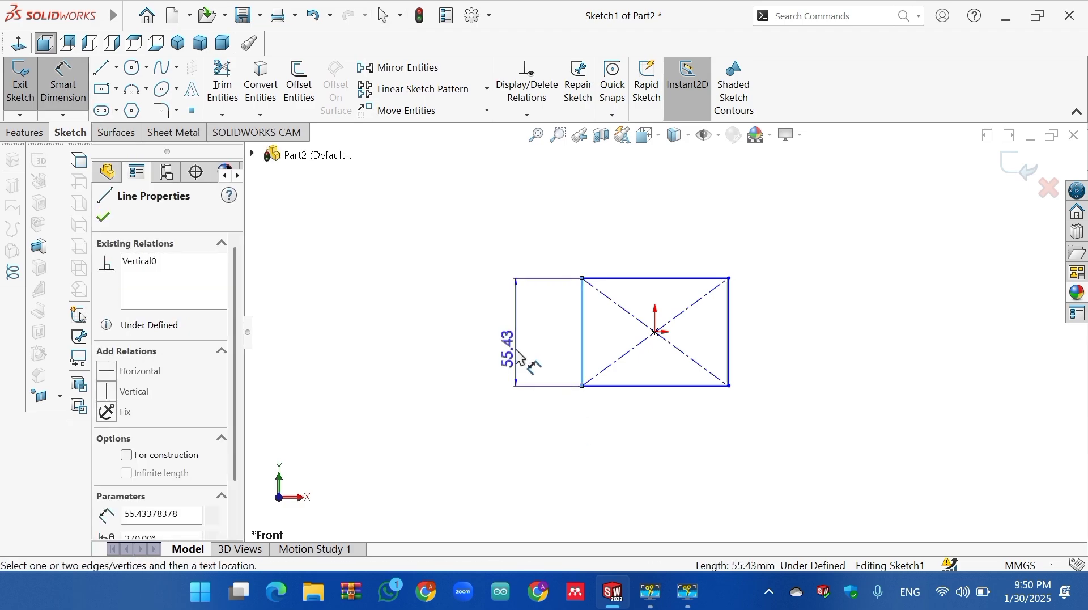
click(493, 357)
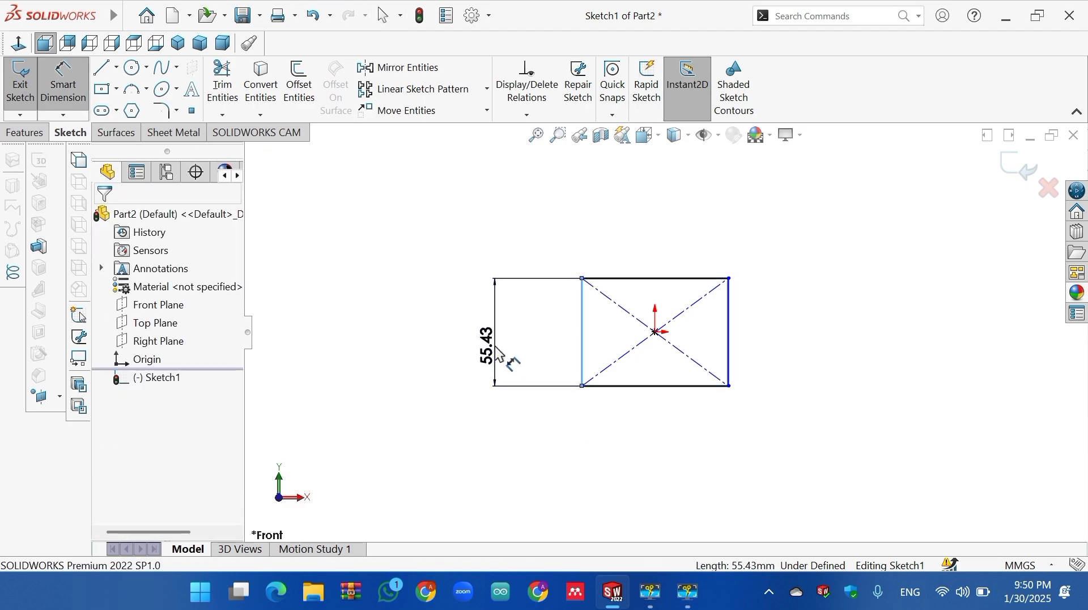
text(35)
key(Return)
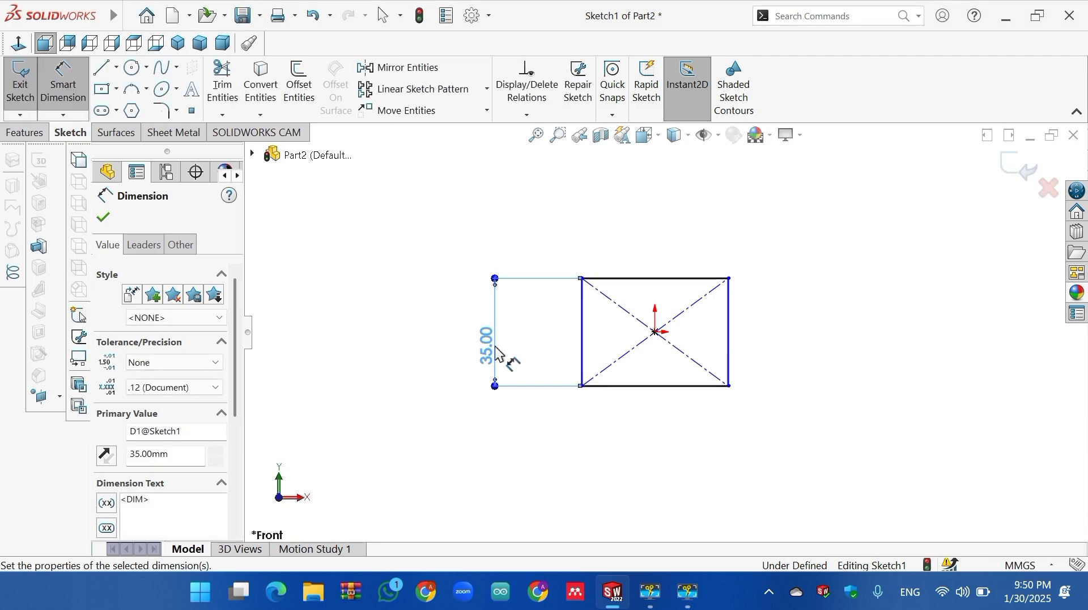
click(538, 142)
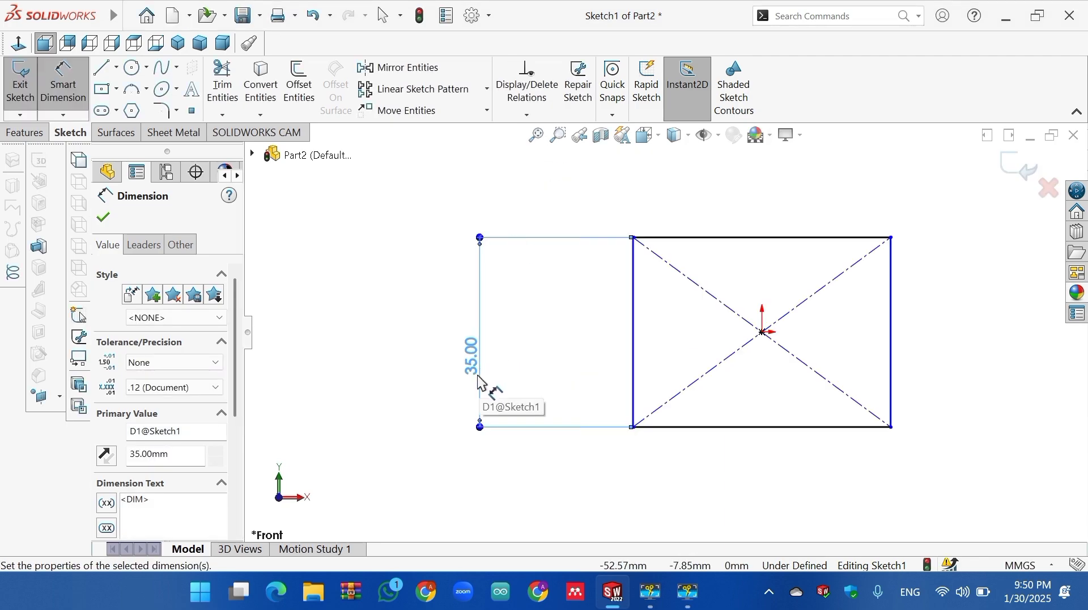
drag(491, 378, 594, 389)
click(537, 136)
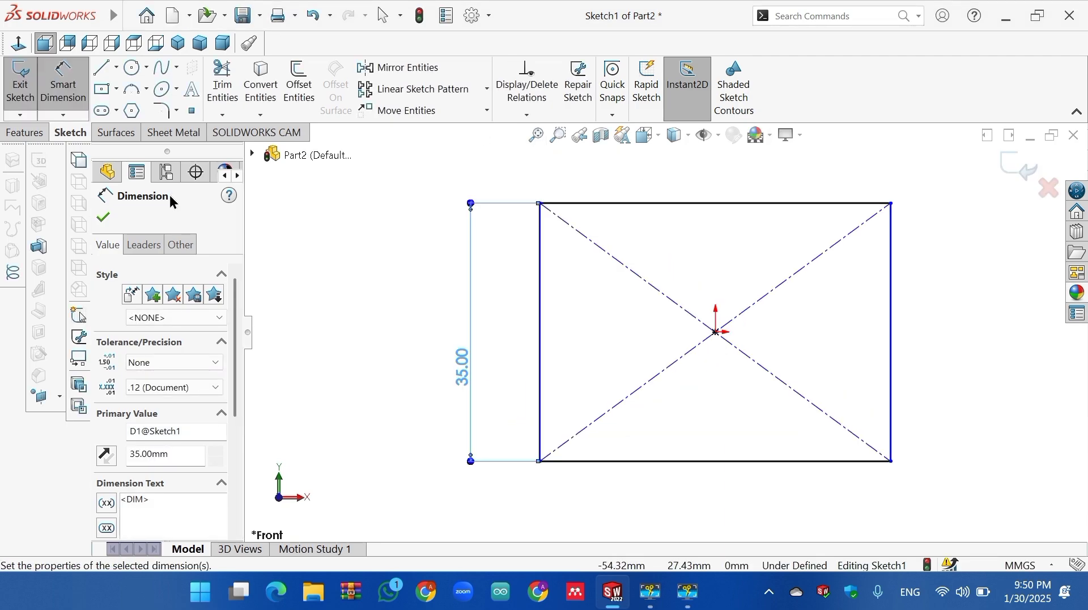
click(102, 218)
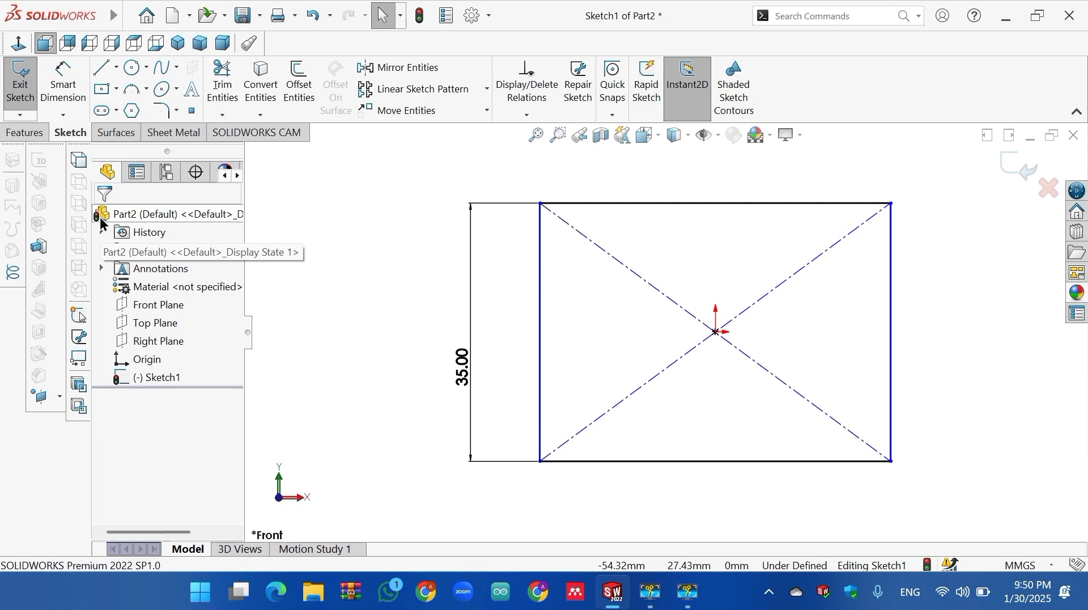
Draw a circle centred on the midpoint of the rectangle's right side, with its radius reaching the upper-right corner
click(132, 68)
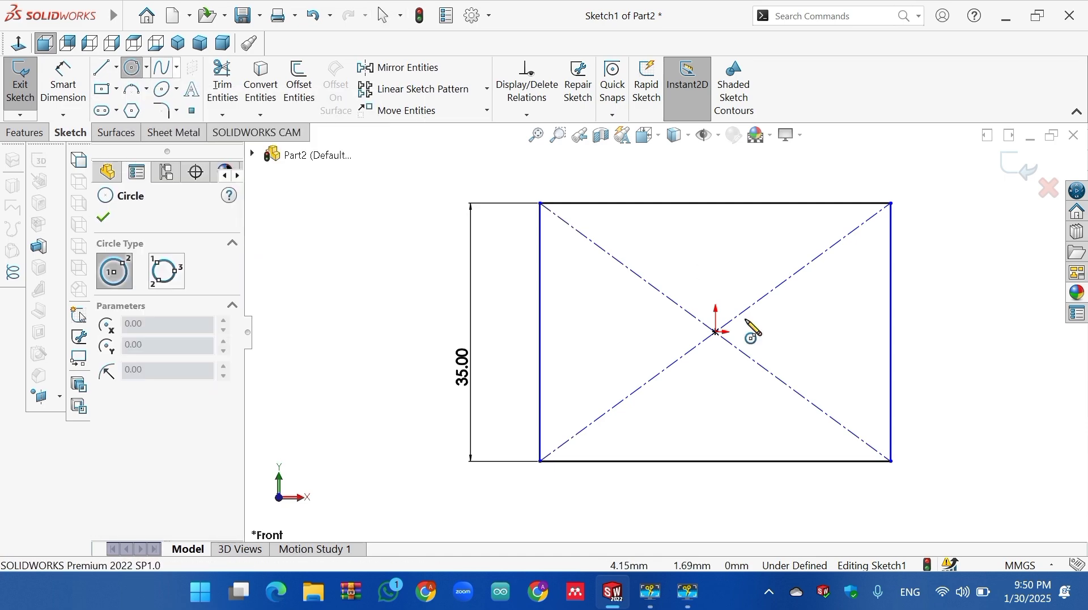
click(889, 331)
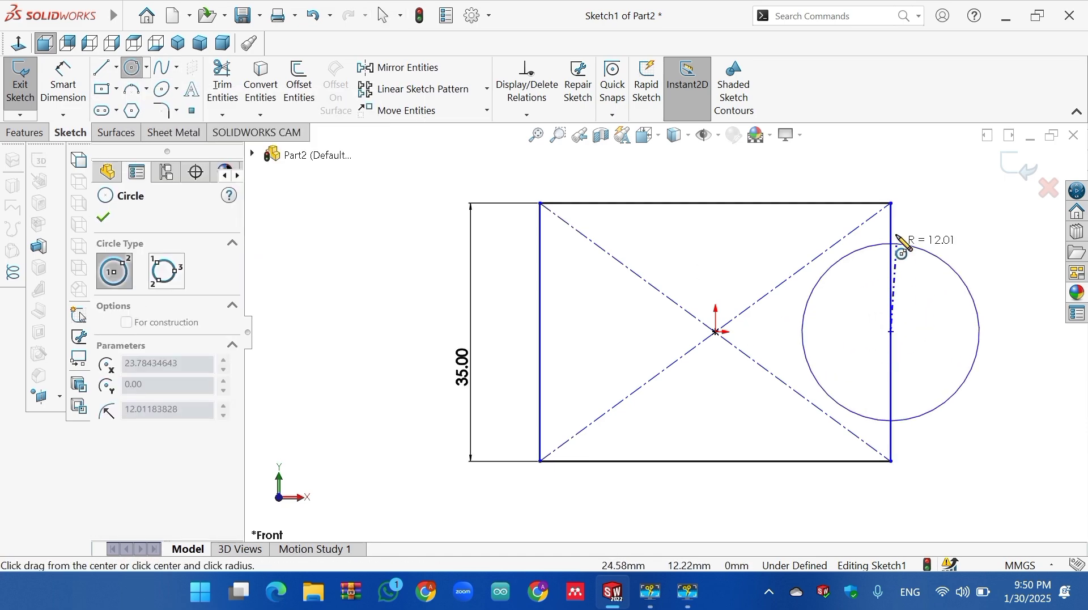
click(892, 204)
right_click(894, 211)
click(894, 214)
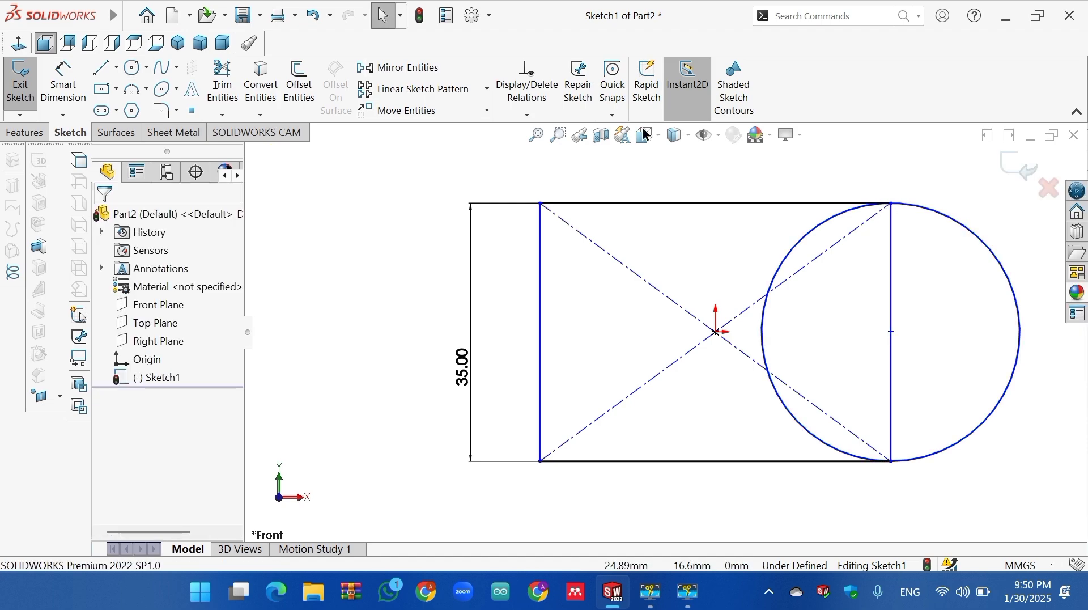
click(535, 134)
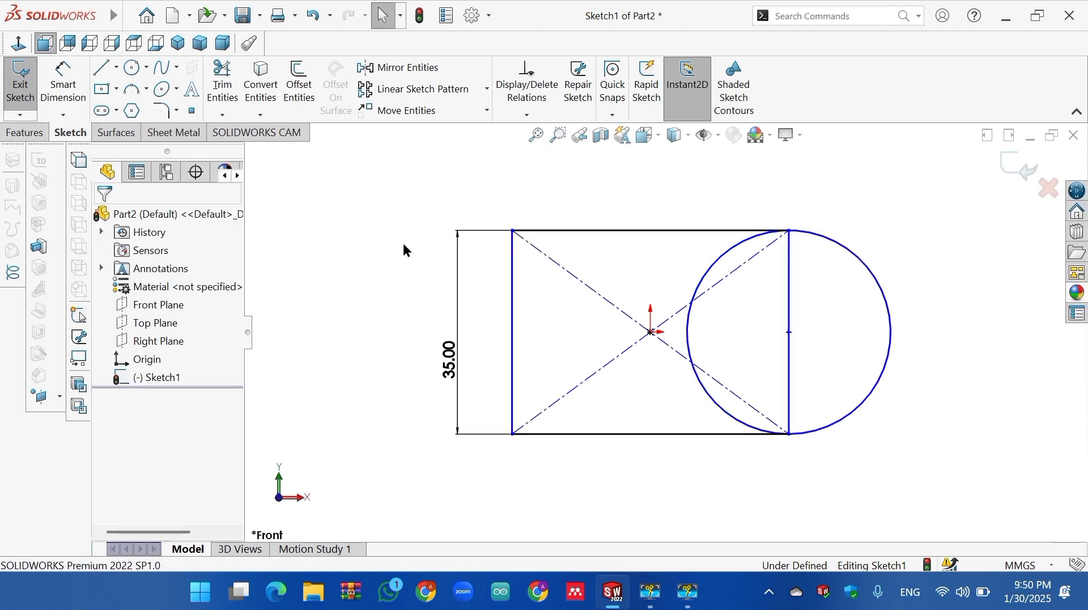
Dimension the rectangle's top edge as 75 mm
click(63, 83)
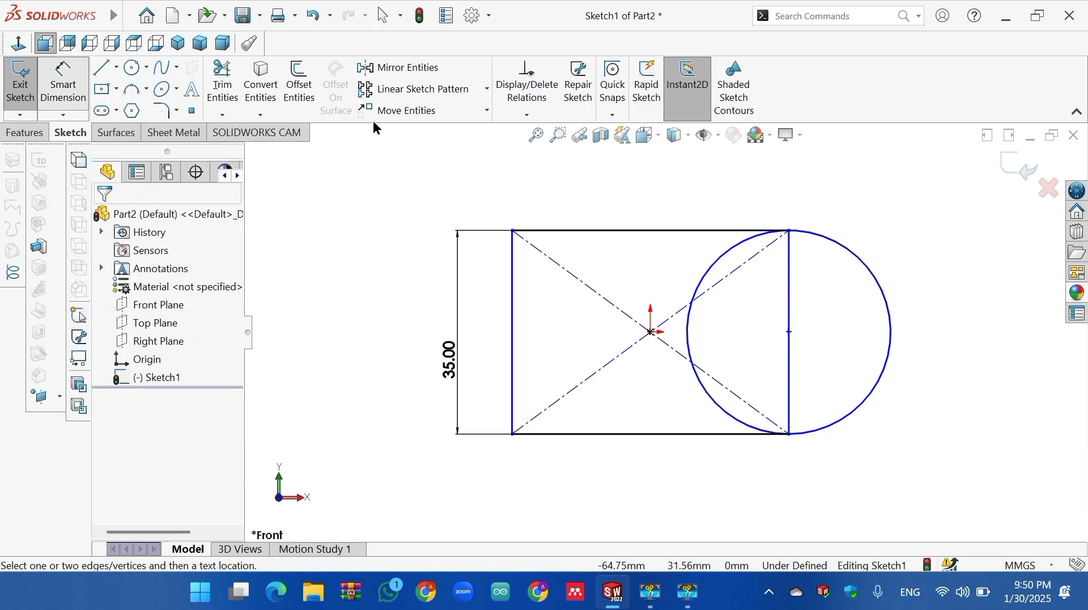
click(679, 230)
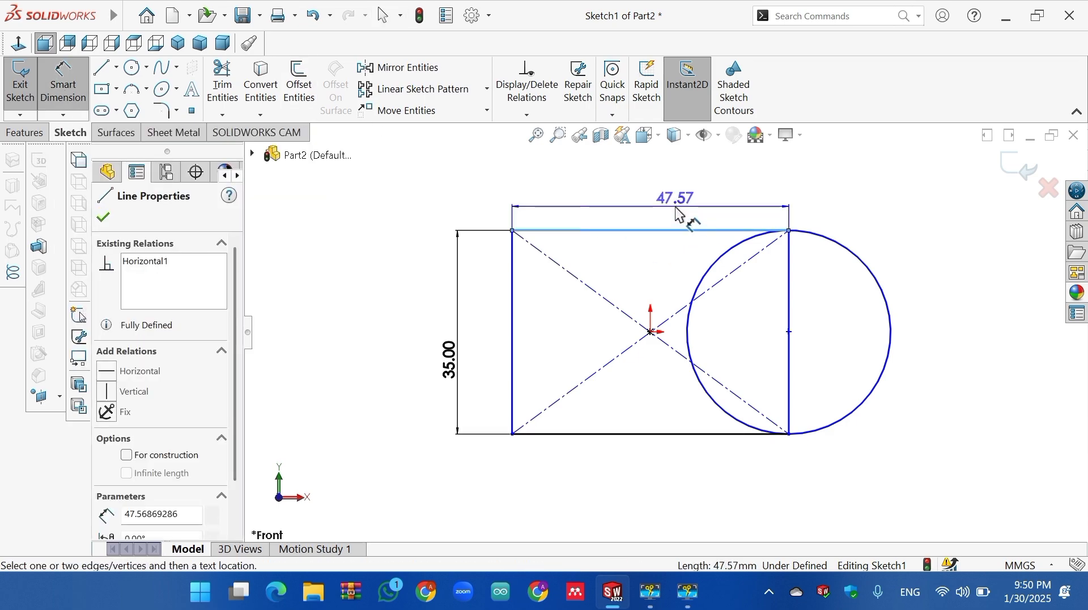
click(680, 210)
text(75)
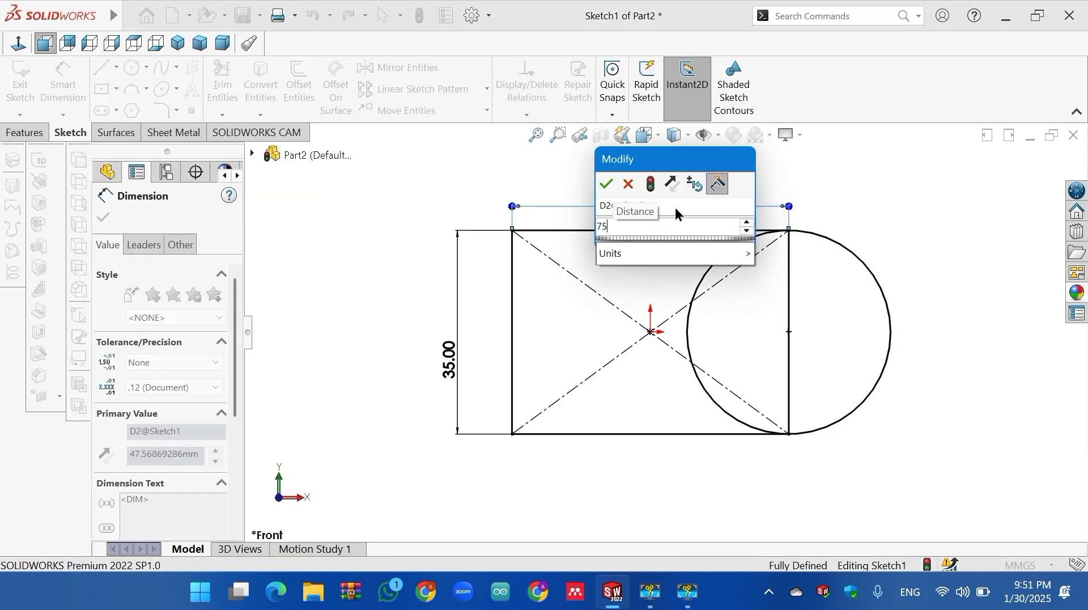
key(Return)
click(536, 136)
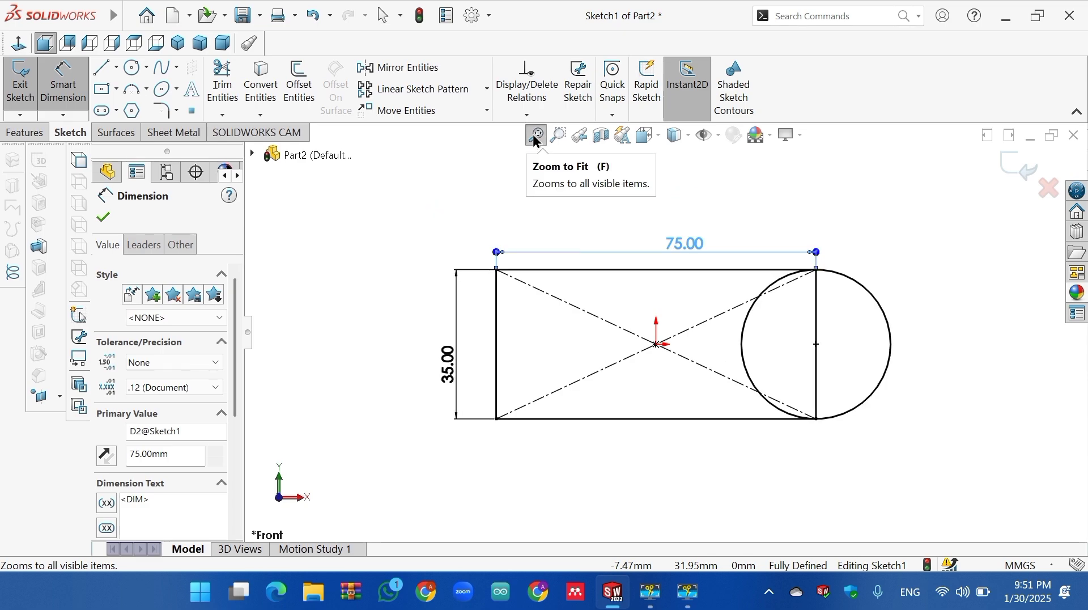
click(104, 217)
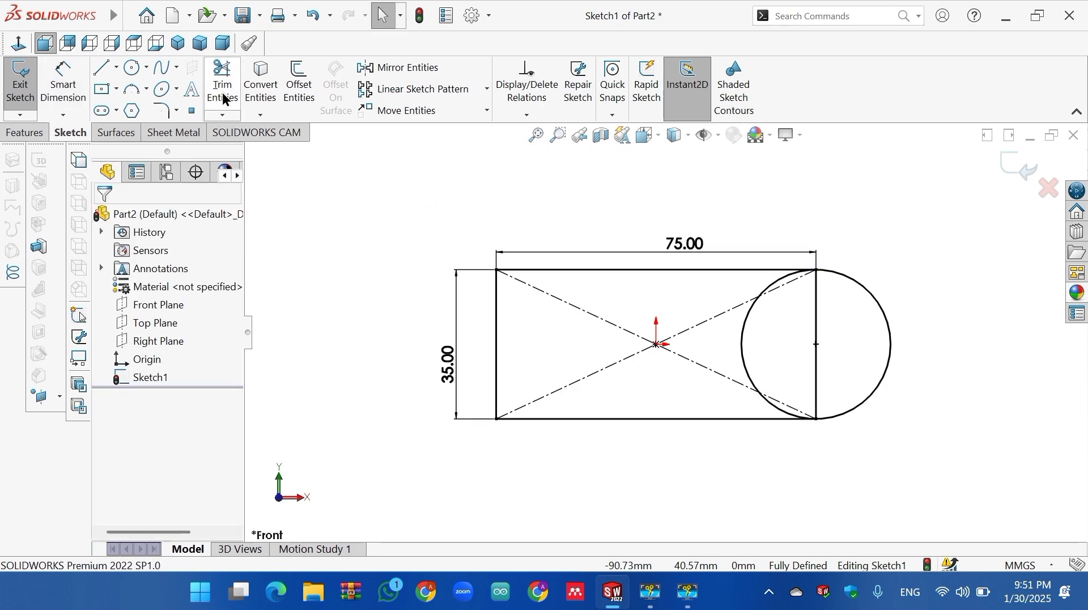
Power trim away the rectangle's right vertical side where it runs through the circle
click(224, 94)
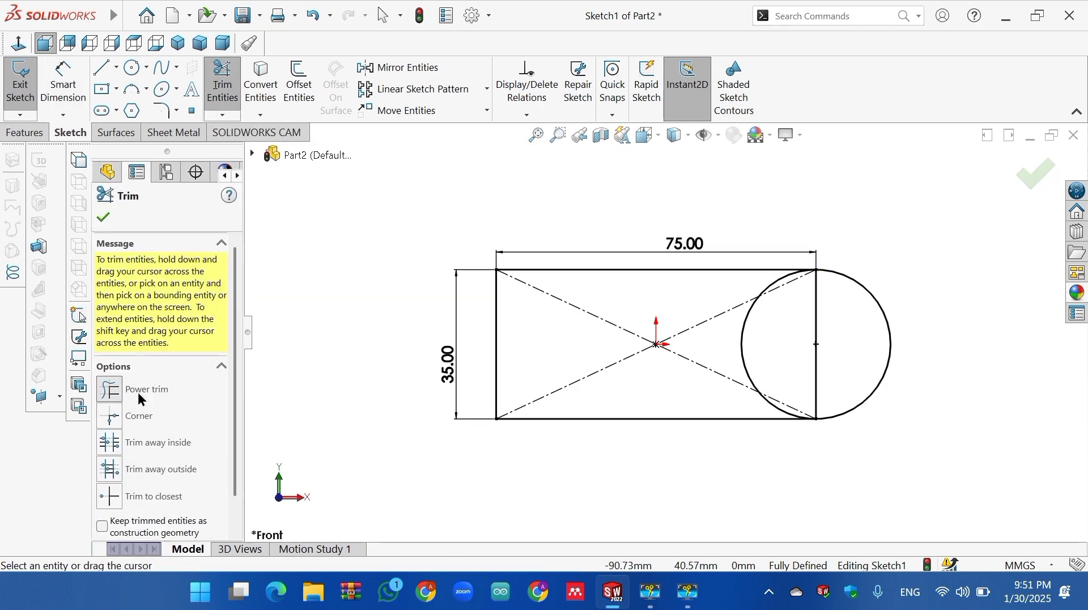
click(110, 391)
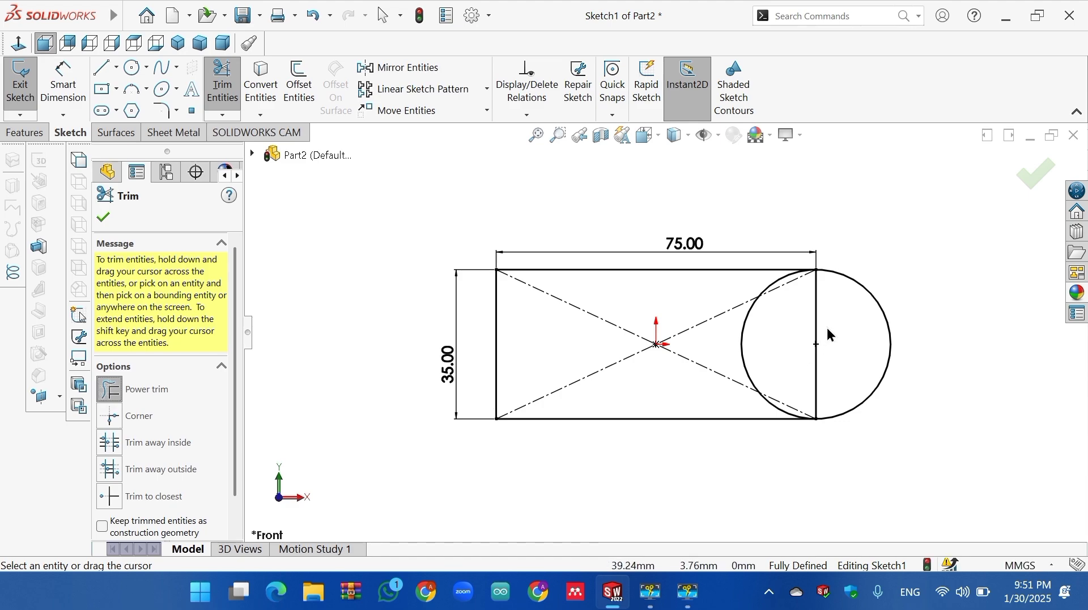
right_click(810, 324)
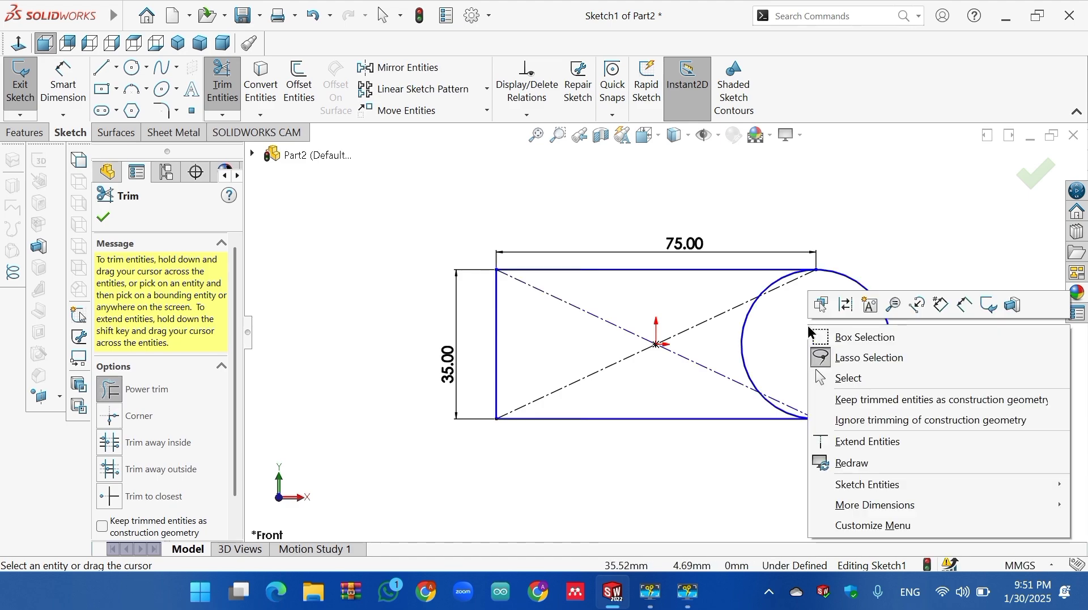
click(862, 383)
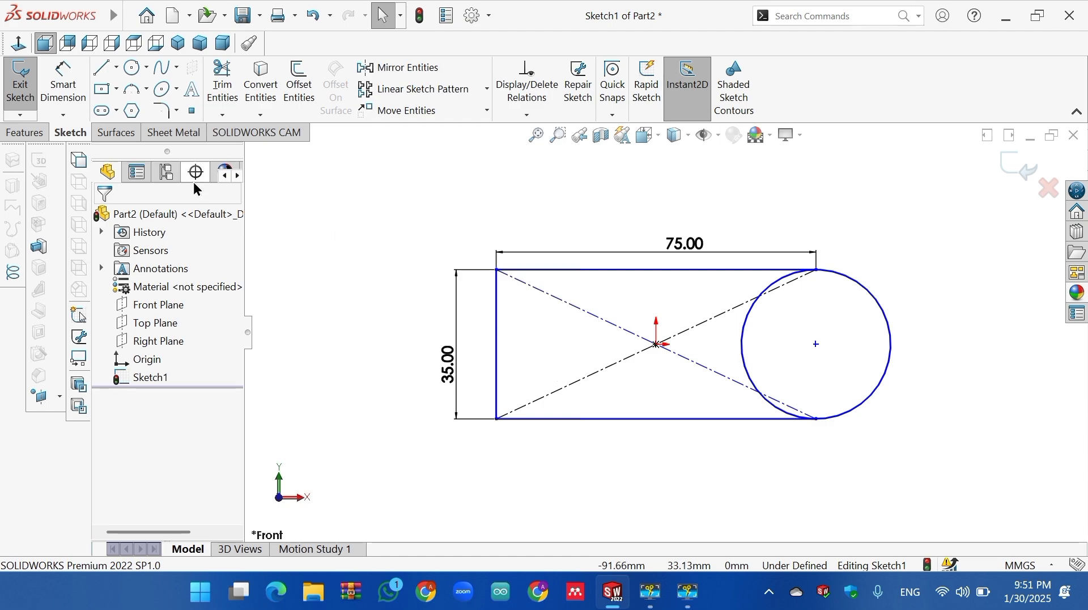
Draw a three-point arc of about 17.6 mm radius near the left end, from the top edge to the bottom edge, bulging right
click(130, 89)
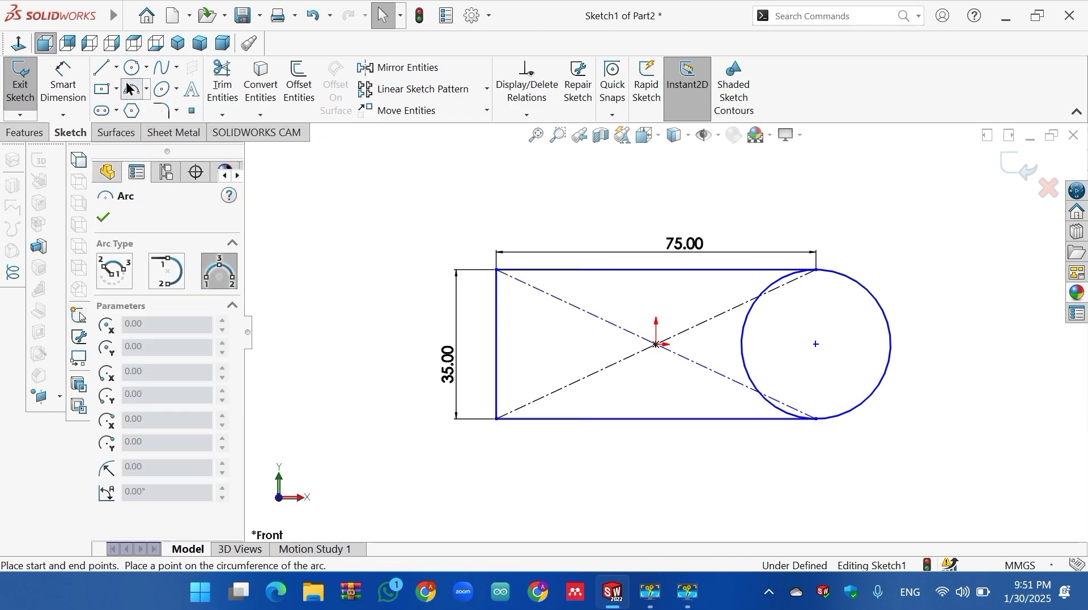
click(569, 269)
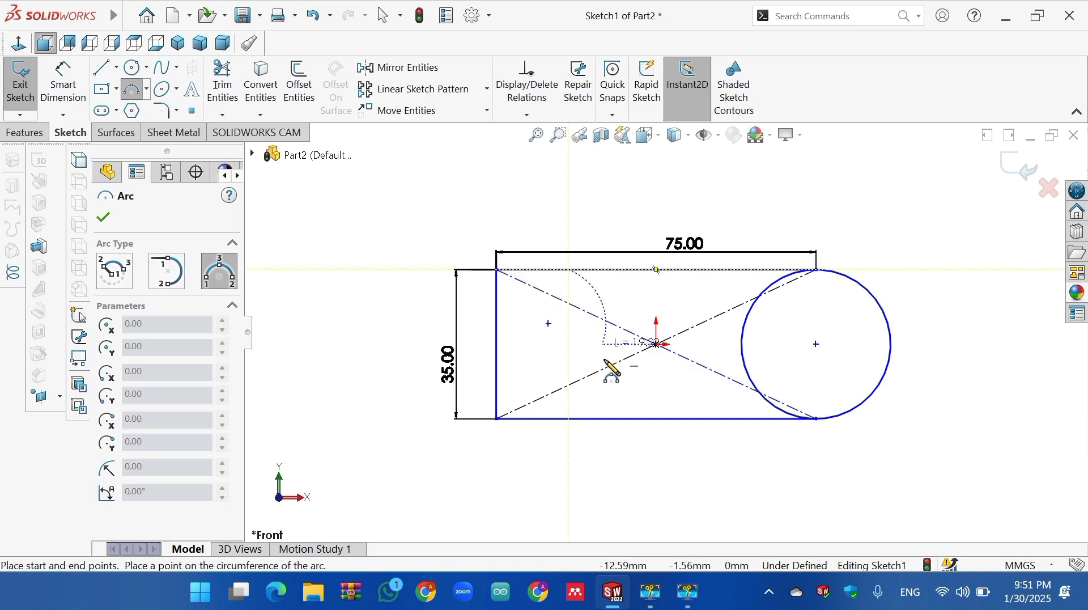
click(569, 418)
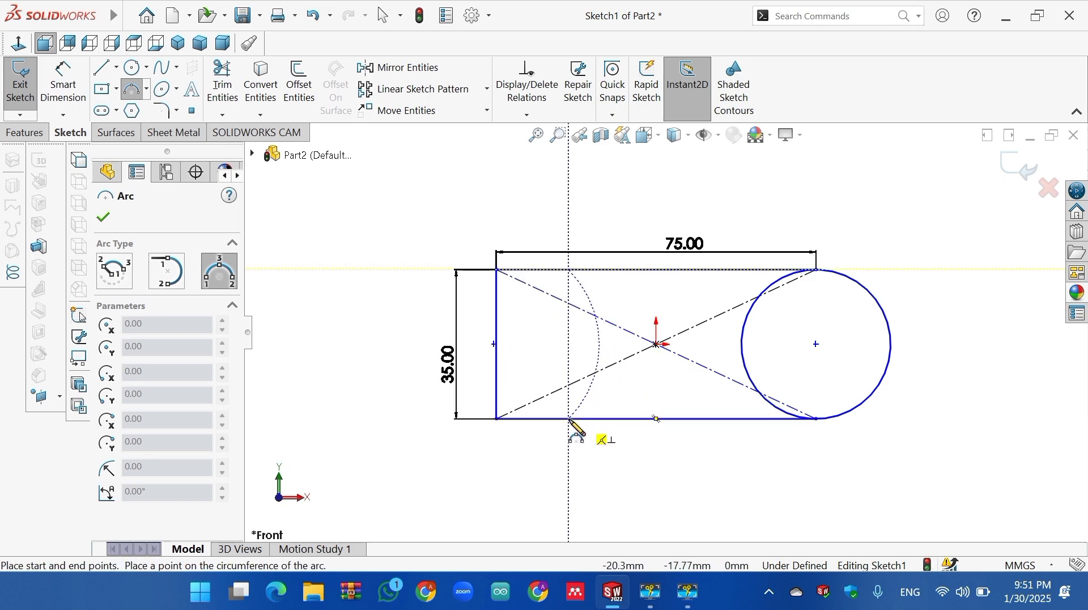
click(636, 355)
right_click(637, 357)
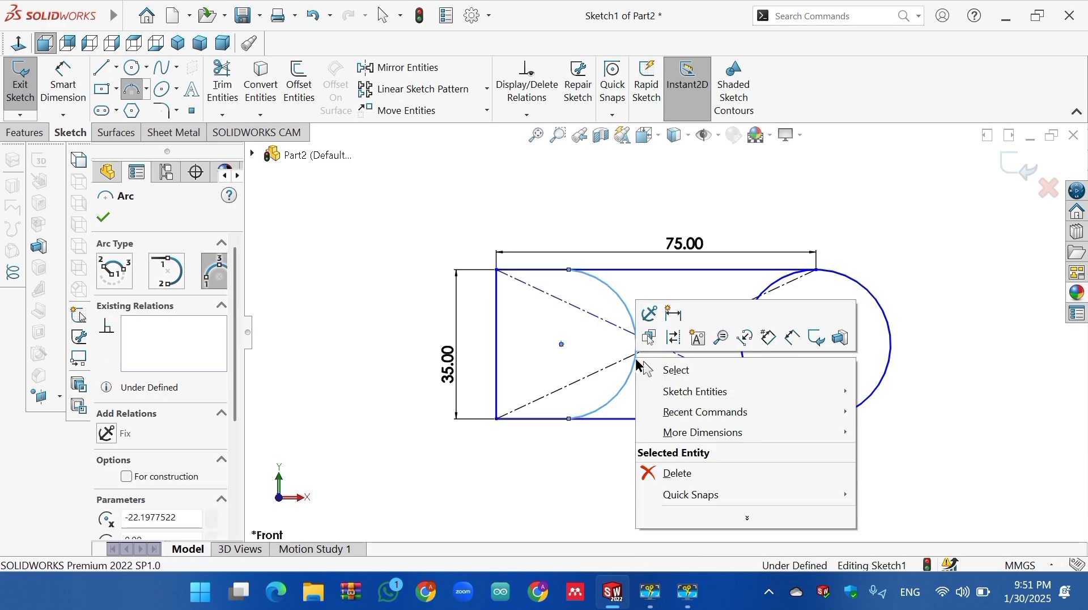
click(641, 367)
Dimension the radius of the arc near the profile's left end as 17.5 mm
click(61, 98)
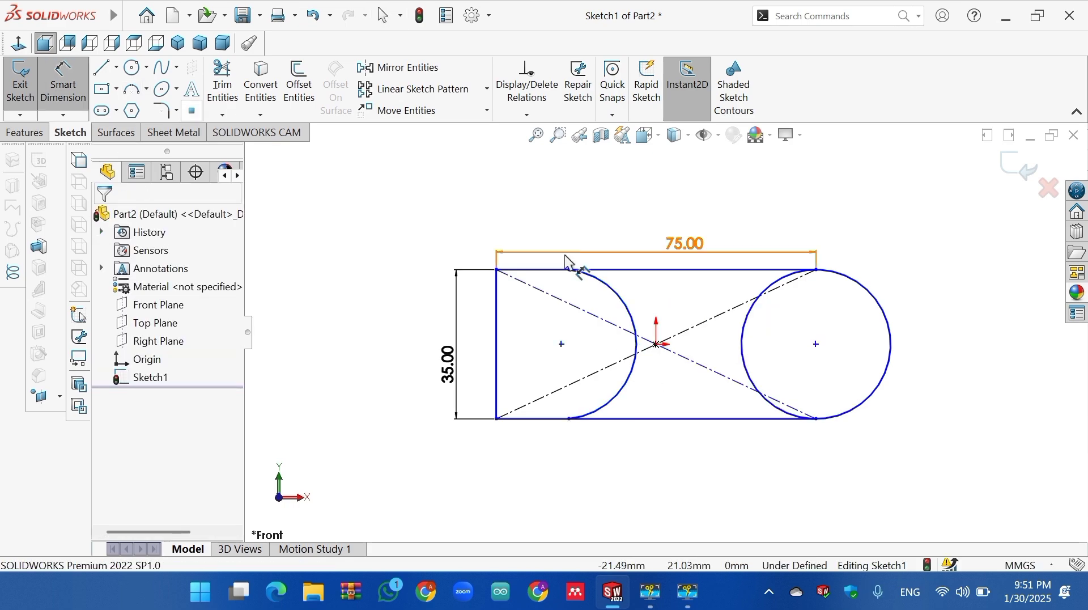
click(633, 319)
click(628, 229)
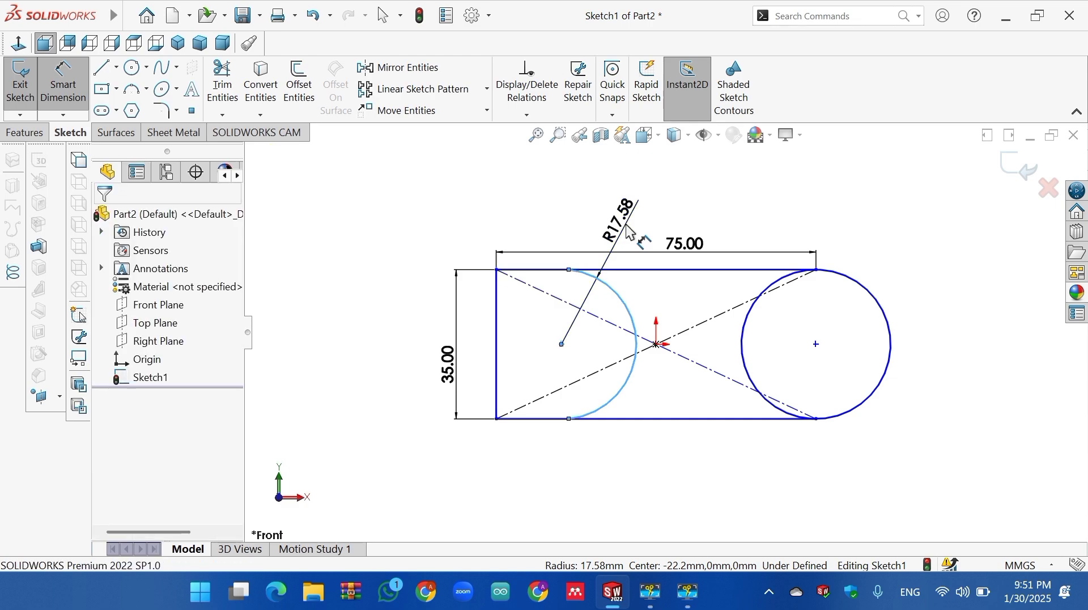
text(17.58)
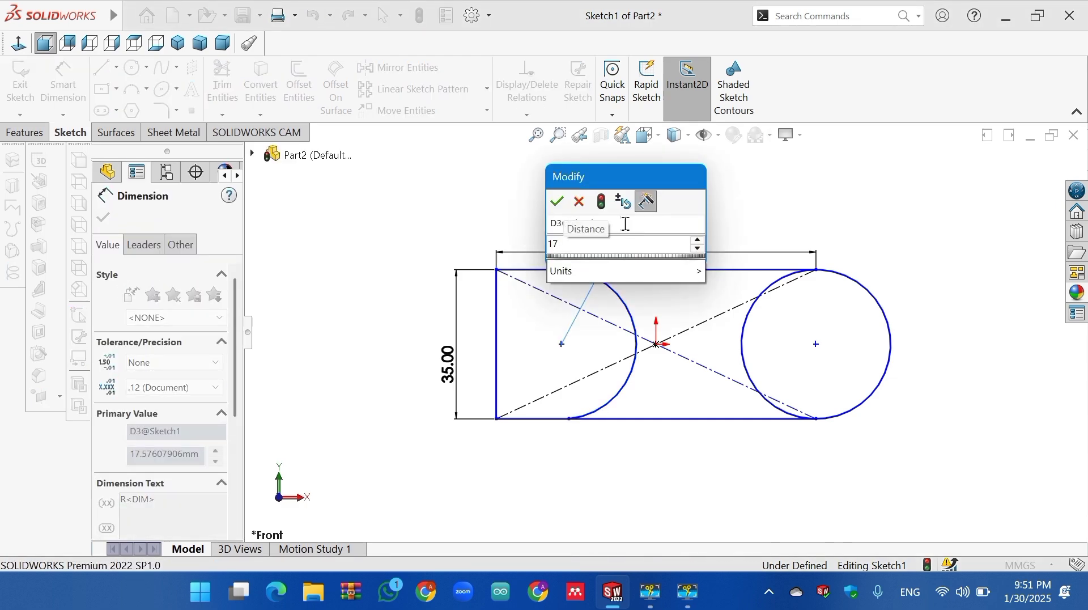
key(Return)
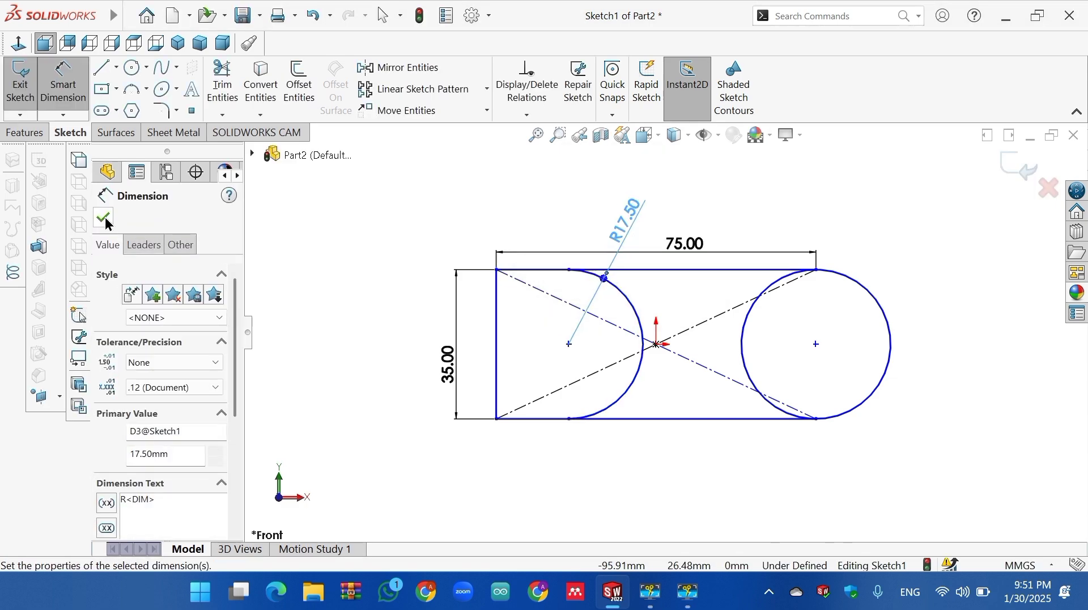
key(Escape)
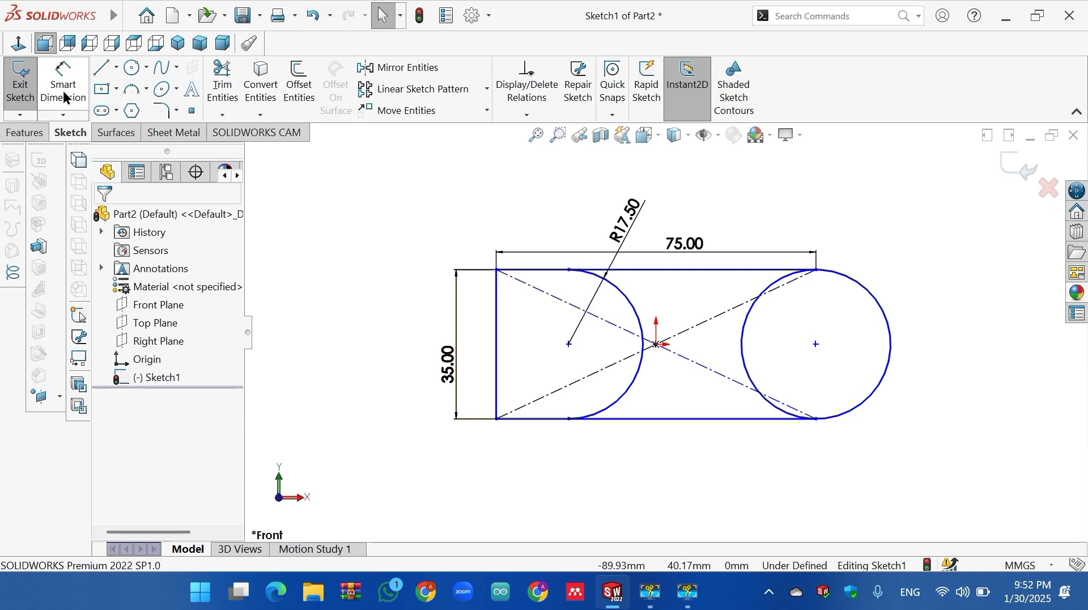
Dimension the distance from the arc's upper endpoint to the rectangle's left side as 15 mm
click(63, 85)
click(570, 270)
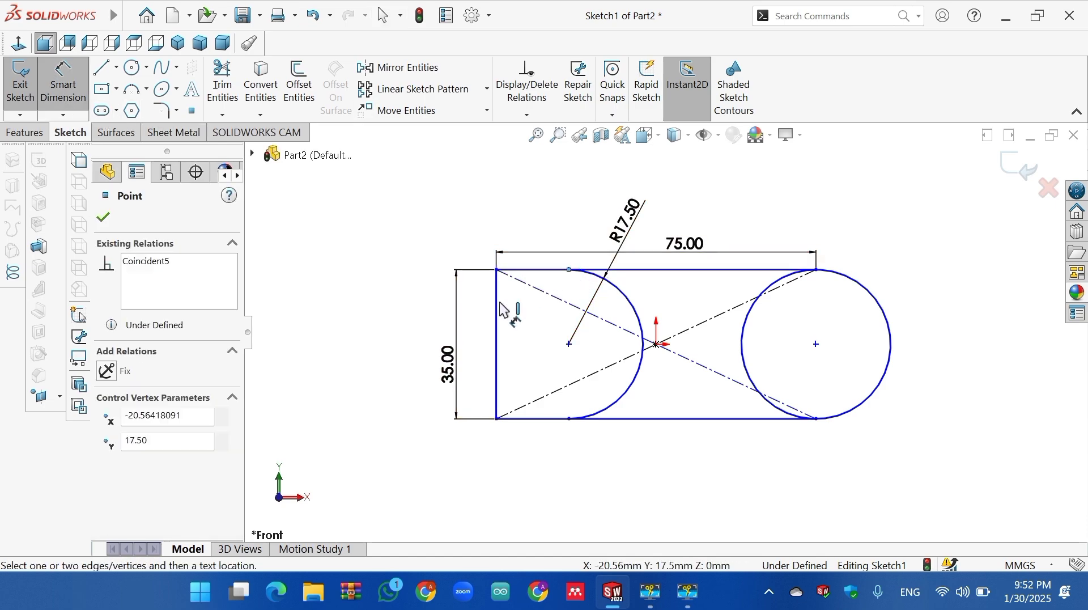
click(497, 309)
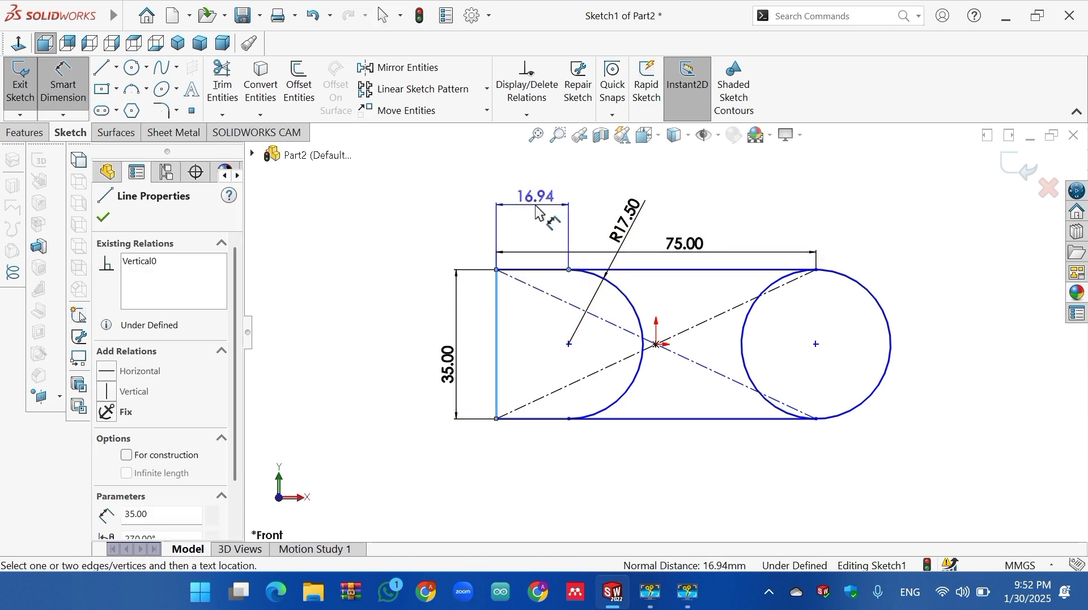
click(538, 212)
text(15)
key(Return)
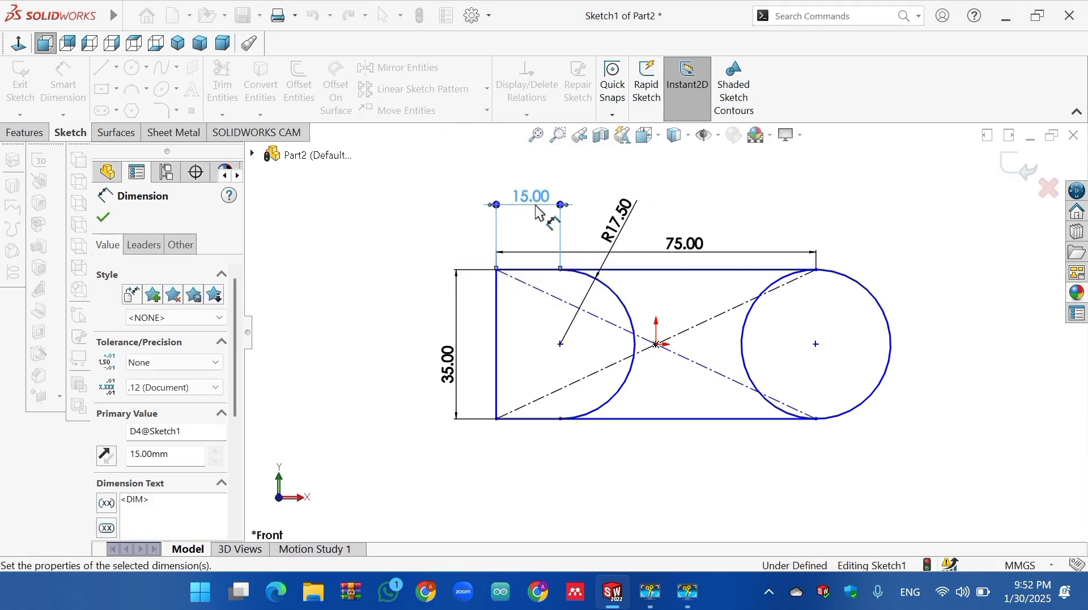
Add a 15 mm dimension between the arc's lower endpoint and the rectangle's left side
click(561, 420)
click(498, 411)
click(530, 442)
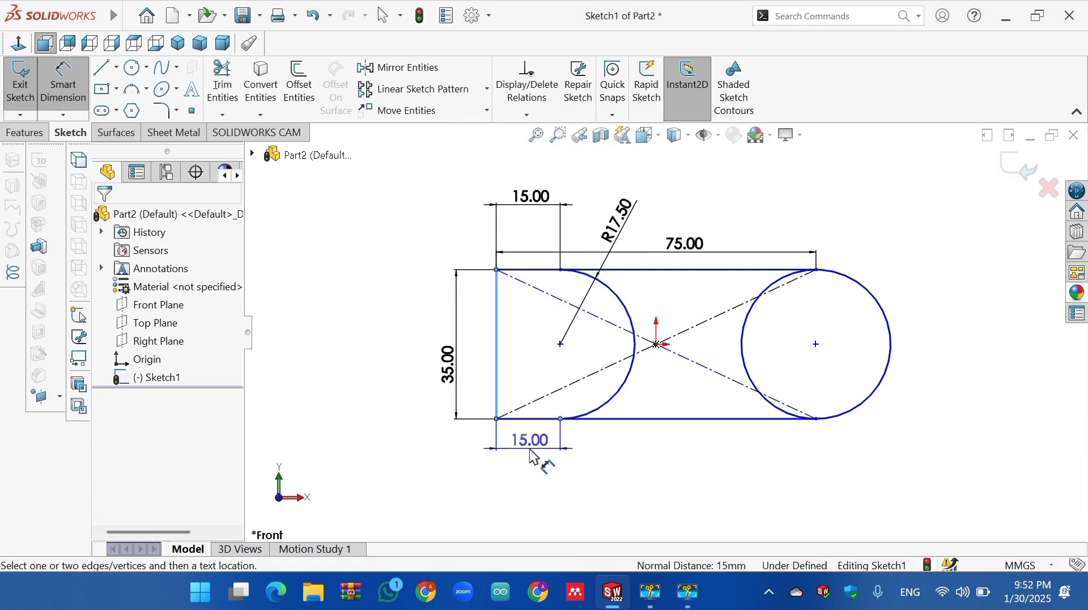
key(Return)
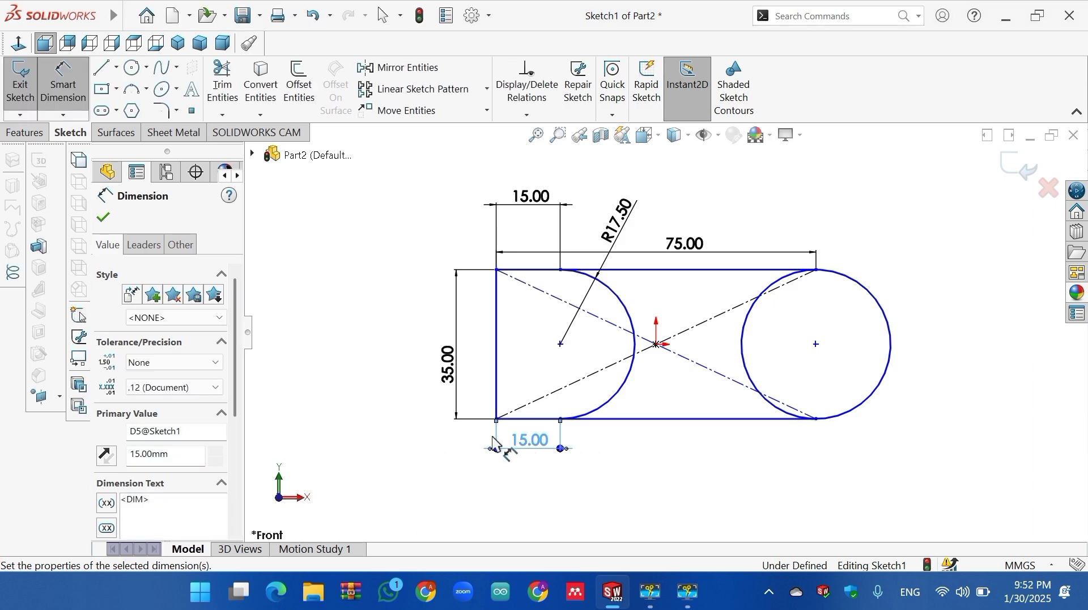
click(103, 219)
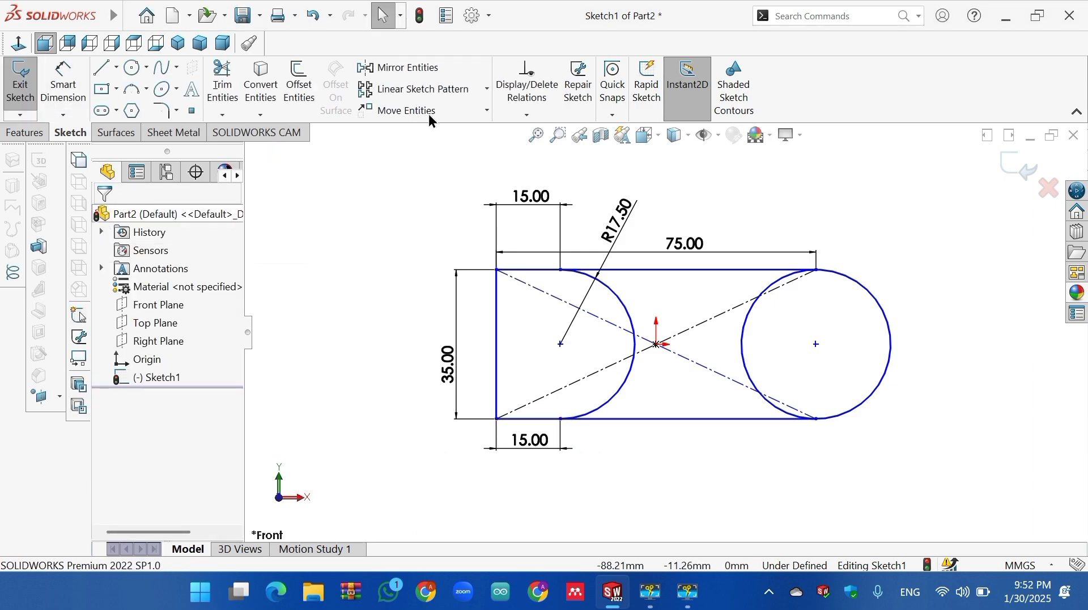
Offset the 17.5 mm arc inward by 10 mm, adding the offset dimension
click(304, 89)
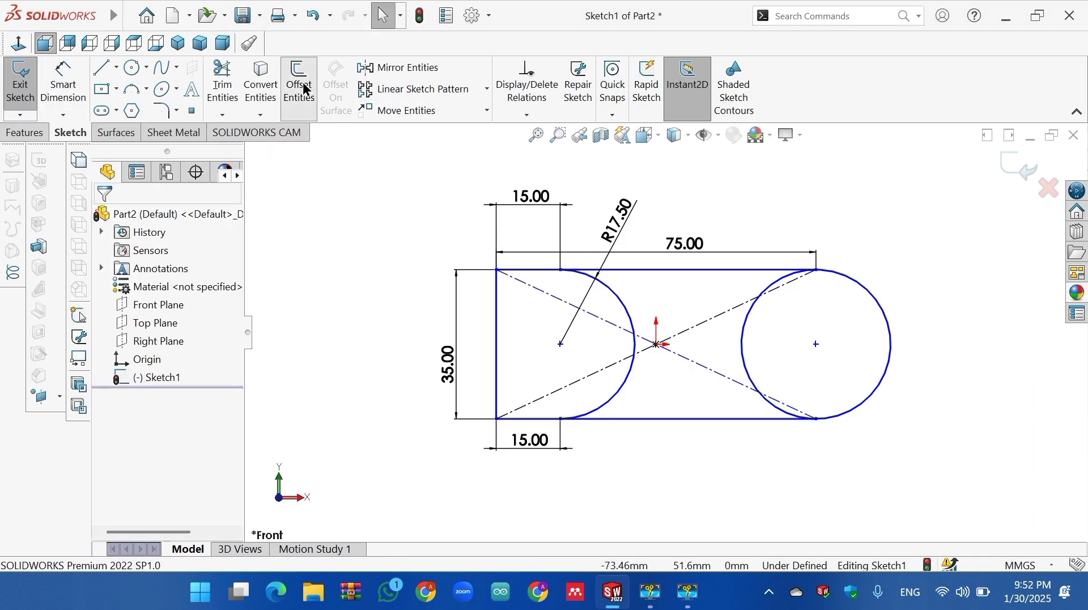
click(627, 378)
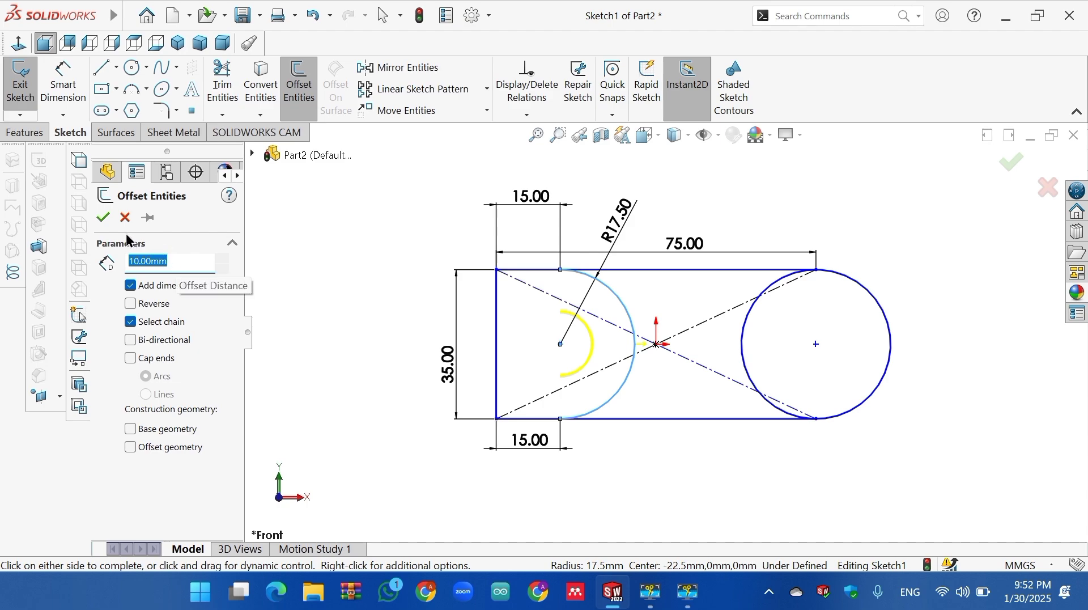
click(103, 218)
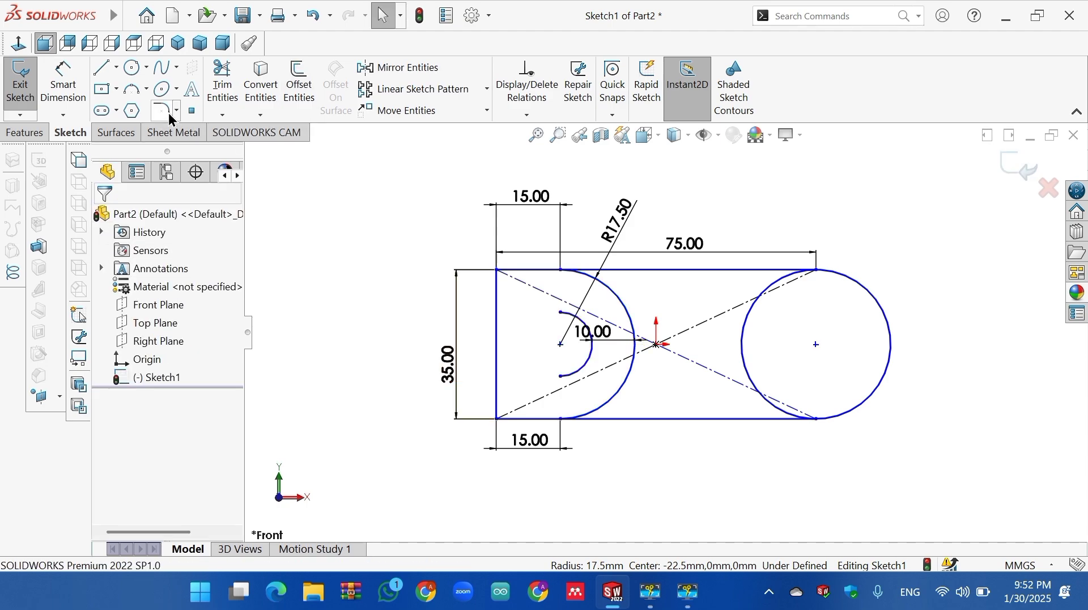
Draw a horizontal line from the inner arc's upper endpoint to the rectangle's left side
click(102, 68)
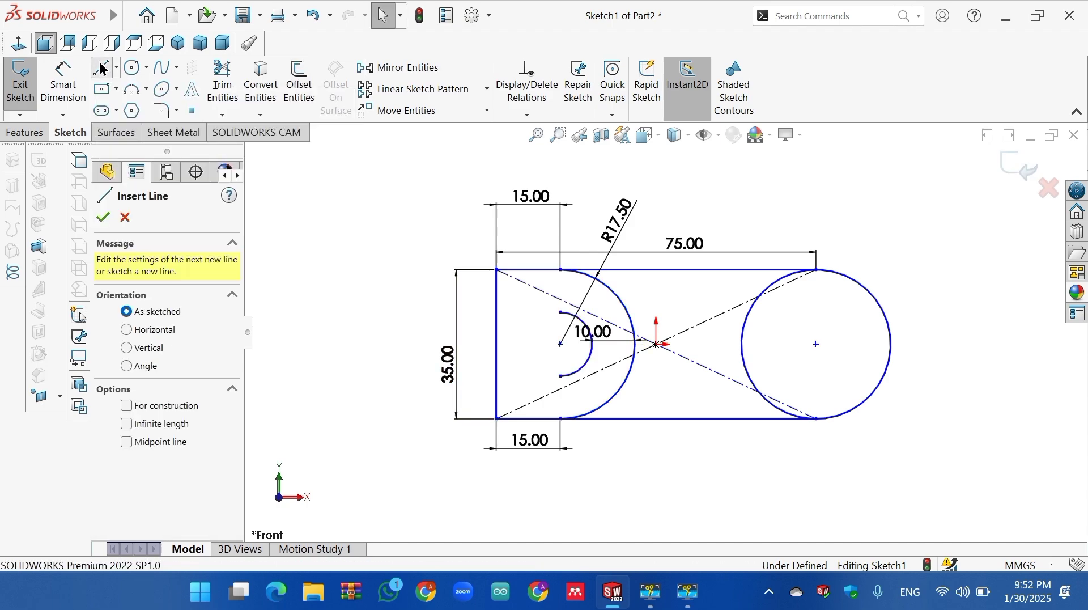
click(561, 313)
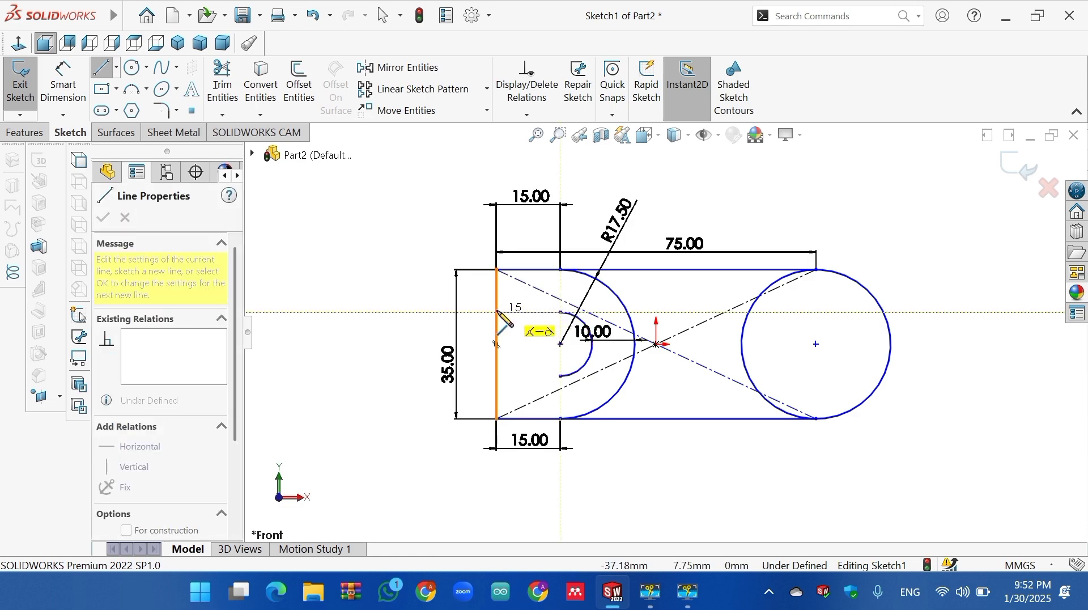
click(496, 312)
right_click(496, 312)
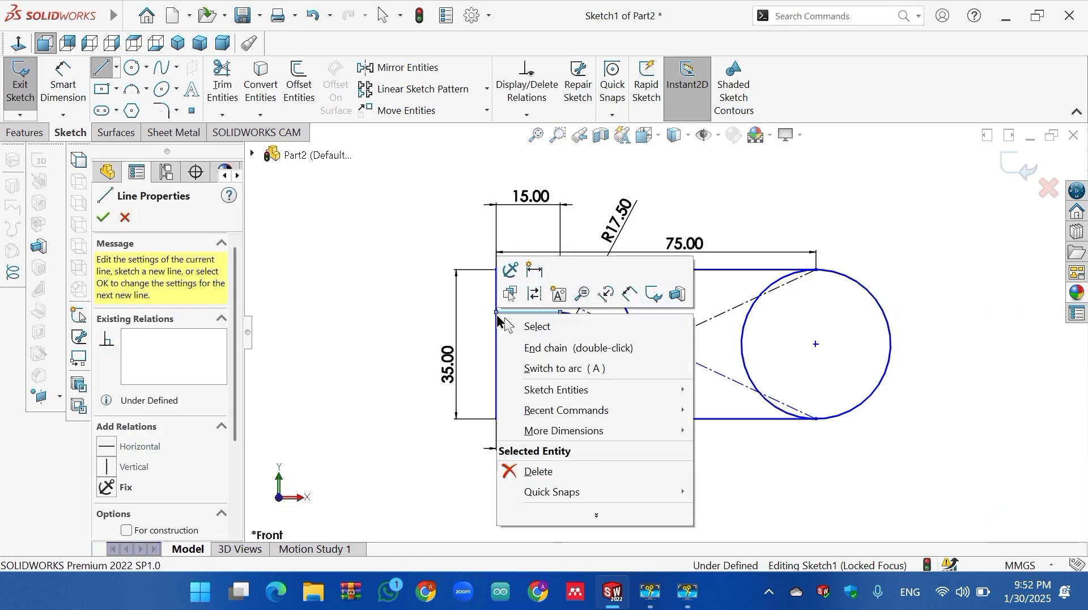
click(538, 328)
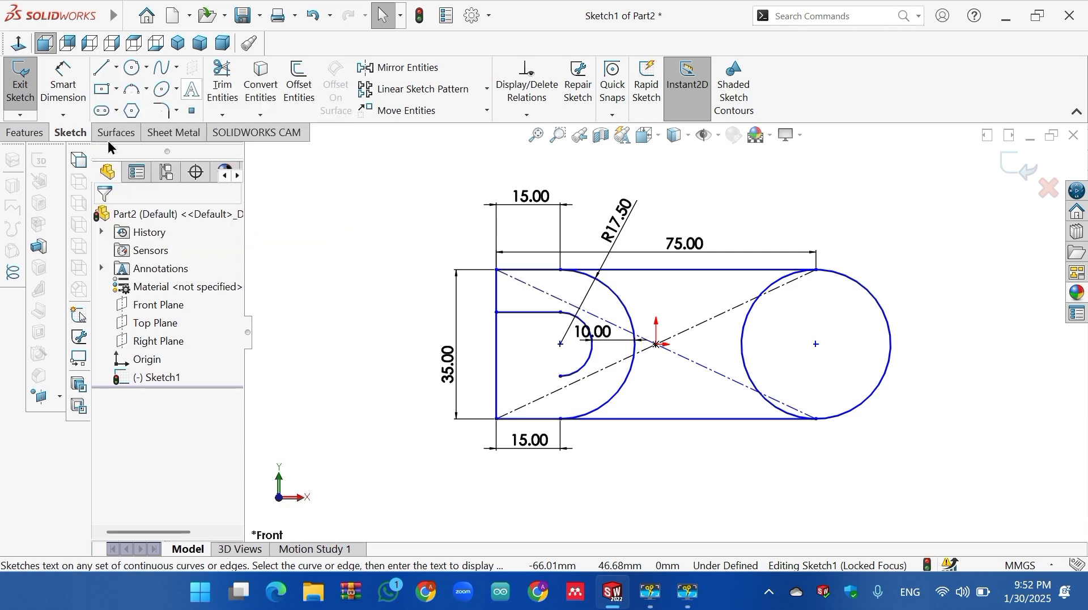
Draw a horizontal construction line along the profile's middle, from beyond the right circle to beyond the left side
click(103, 68)
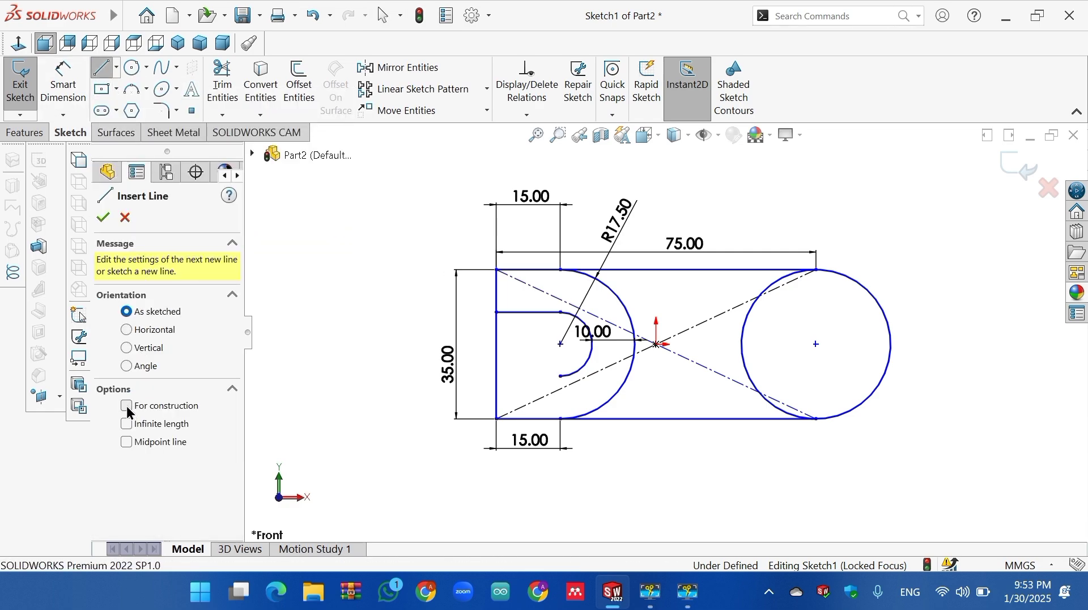
click(910, 344)
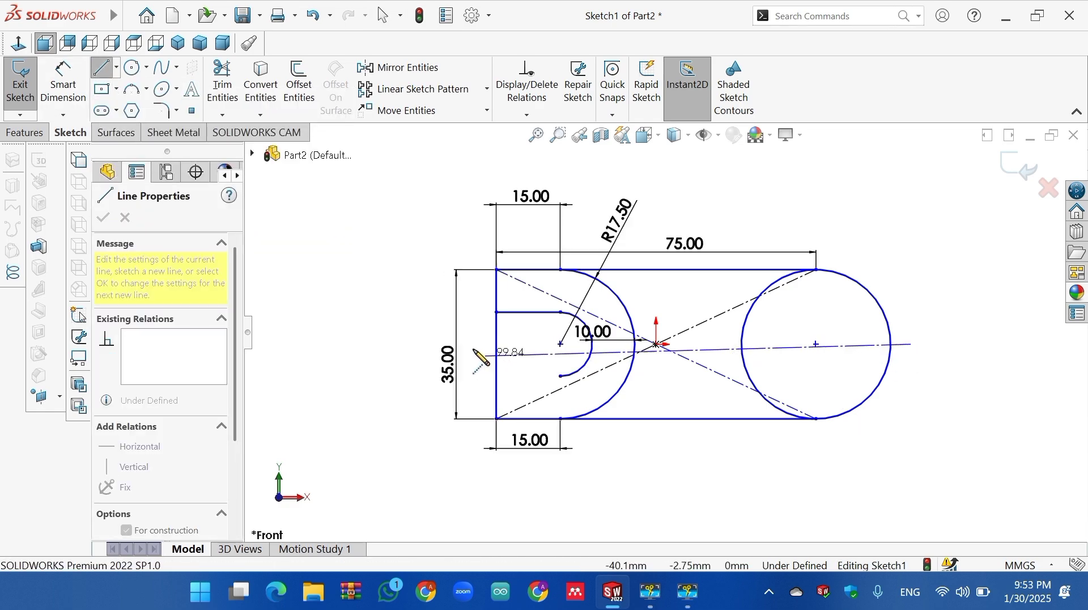
click(407, 344)
right_click(407, 344)
click(447, 357)
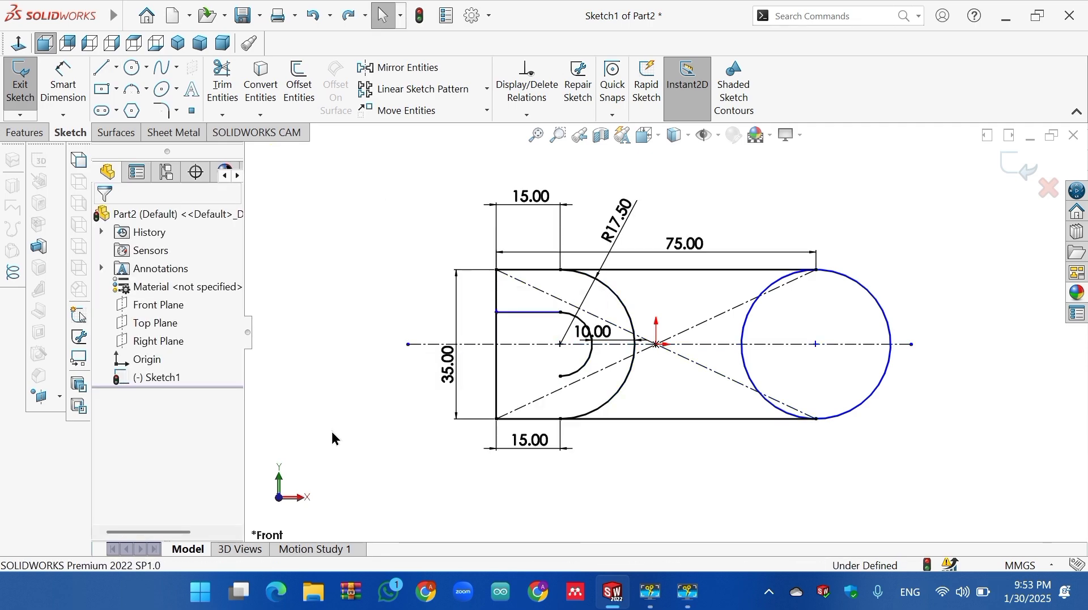
Draw a horizontal line from the inner arc's lower endpoint to the rectangle's left side
click(102, 69)
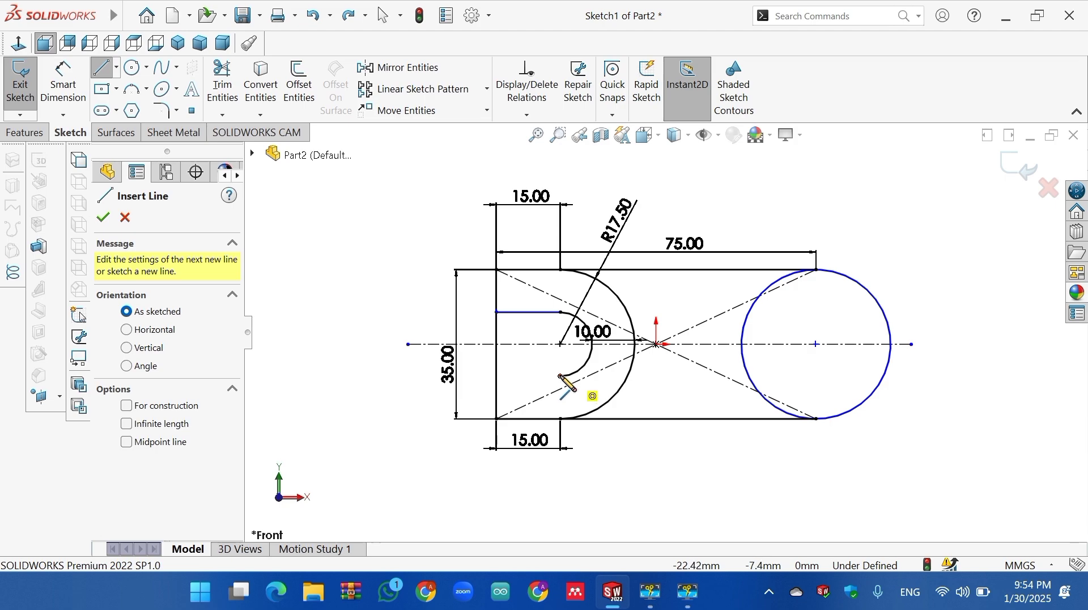
click(559, 376)
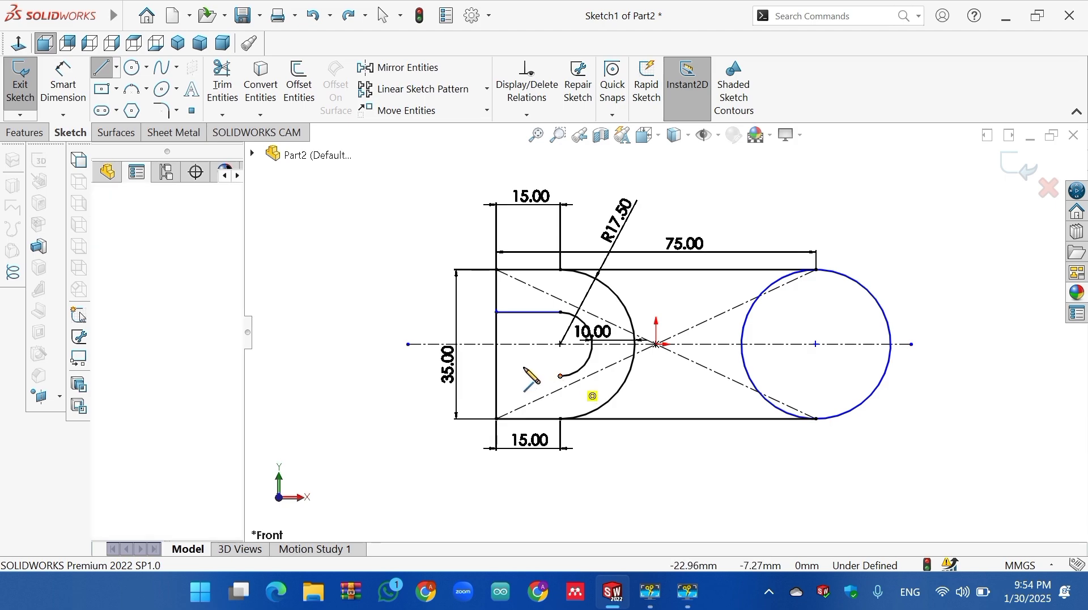
click(496, 376)
right_click(496, 376)
click(531, 389)
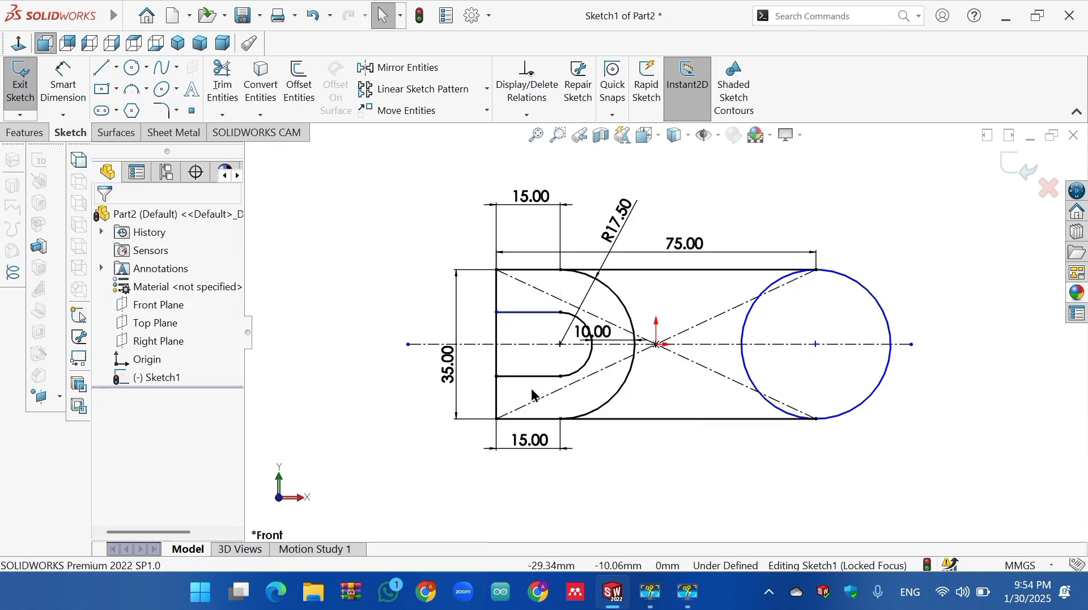
Add a driven radius dimension to the inner arc
click(62, 85)
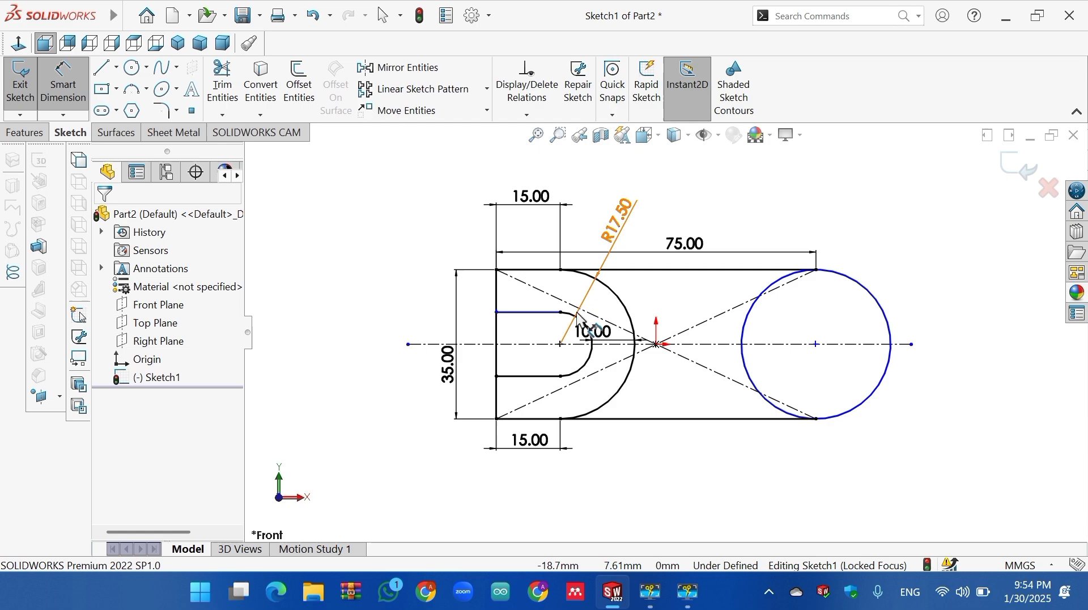
click(589, 367)
click(661, 209)
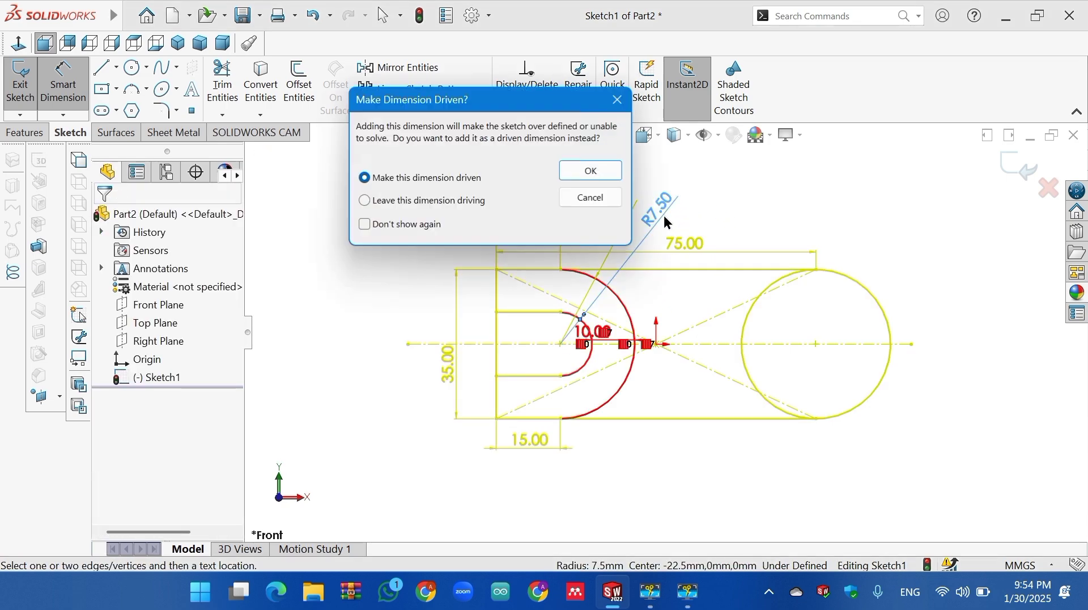
click(589, 171)
click(104, 218)
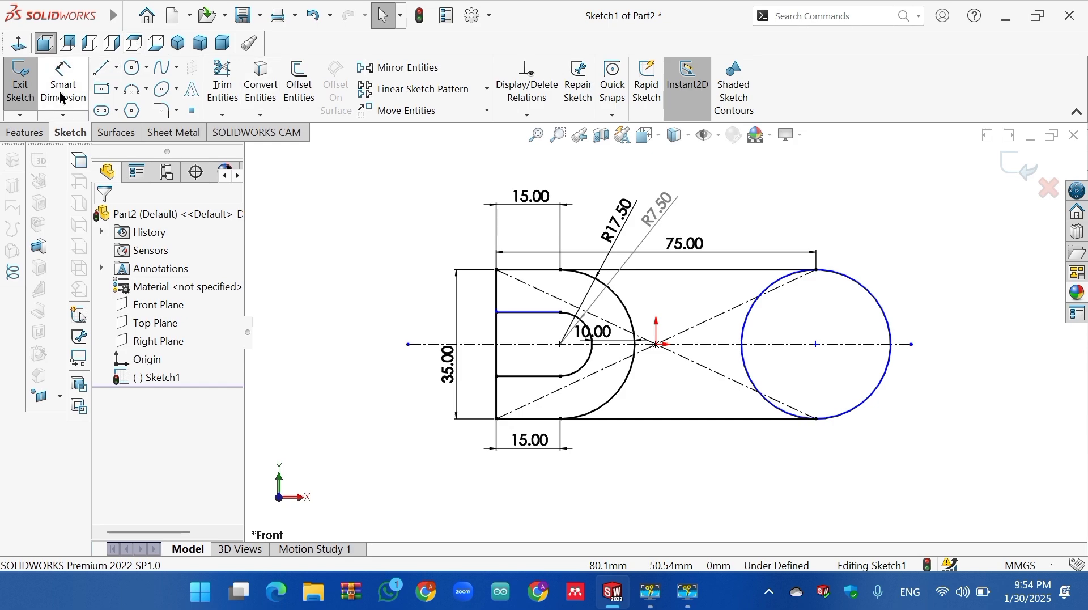
Power trim away the rectangle's left vertical side between the two short horizontal lines
click(222, 92)
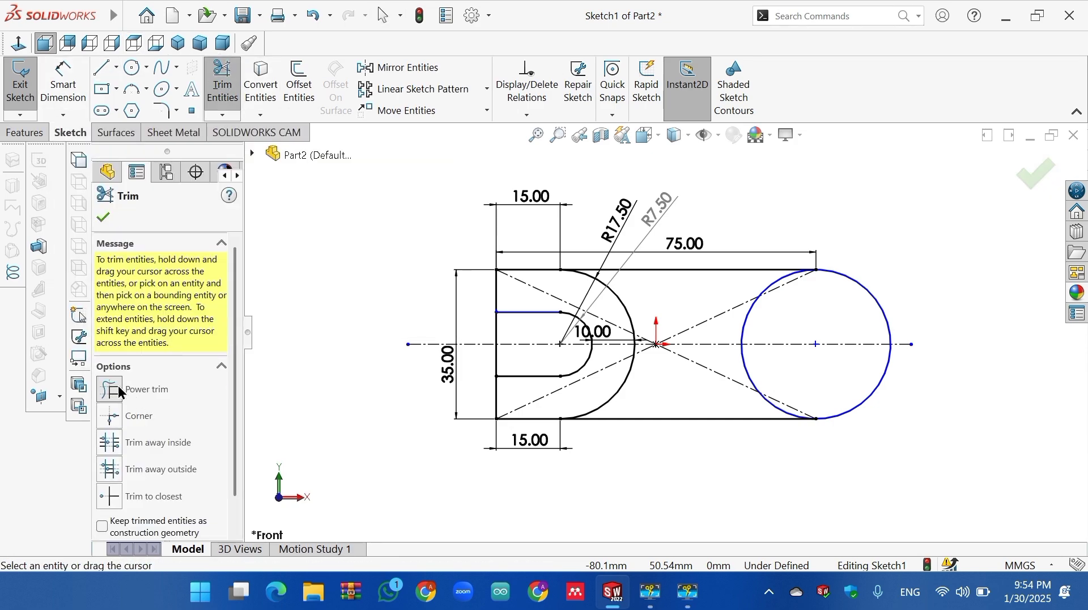
drag(494, 329, 488, 358)
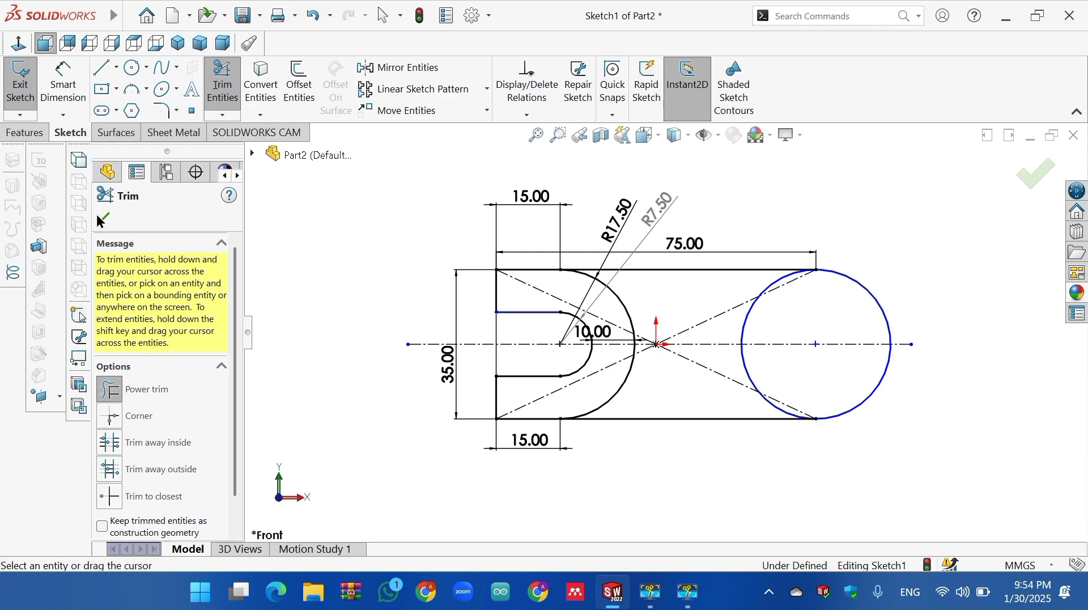
click(104, 217)
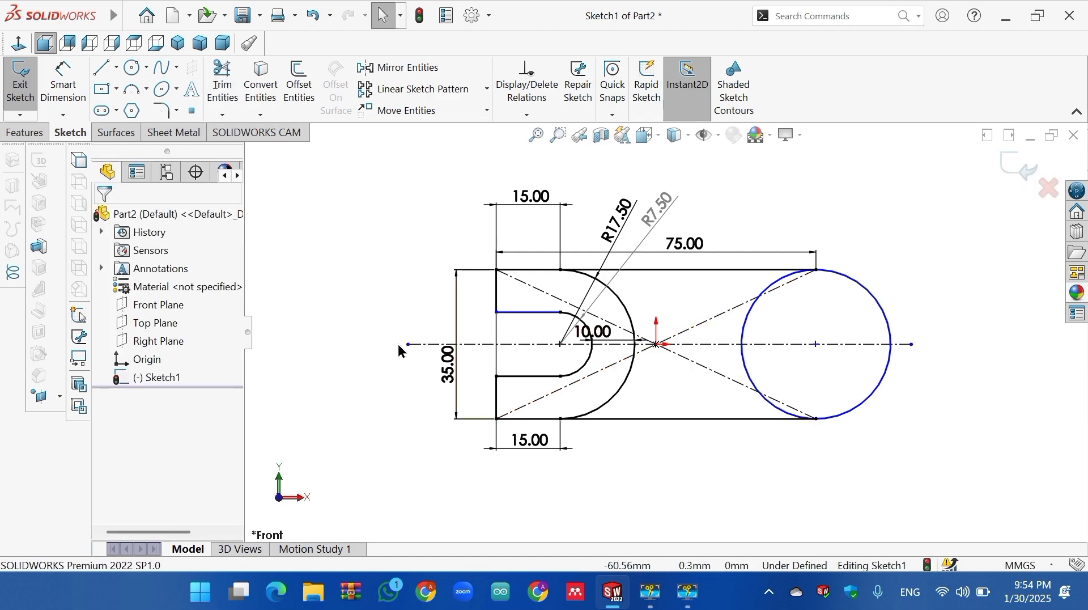
right_click(731, 385)
click(460, 472)
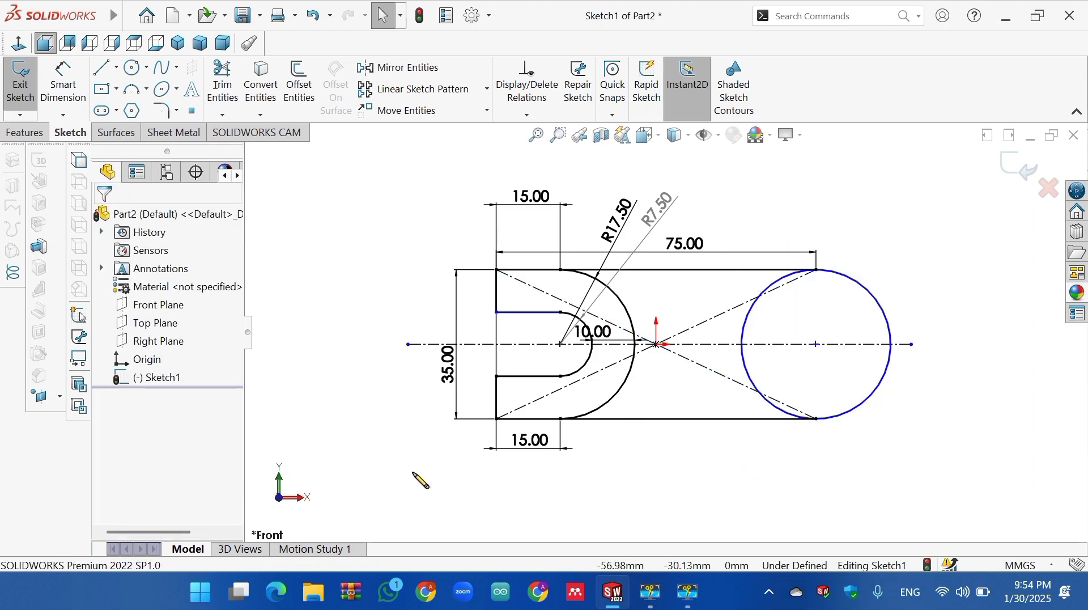
Extrude the sketch region between the 17.5 mm arc and the right circle as a 10 mm blind boss
click(25, 133)
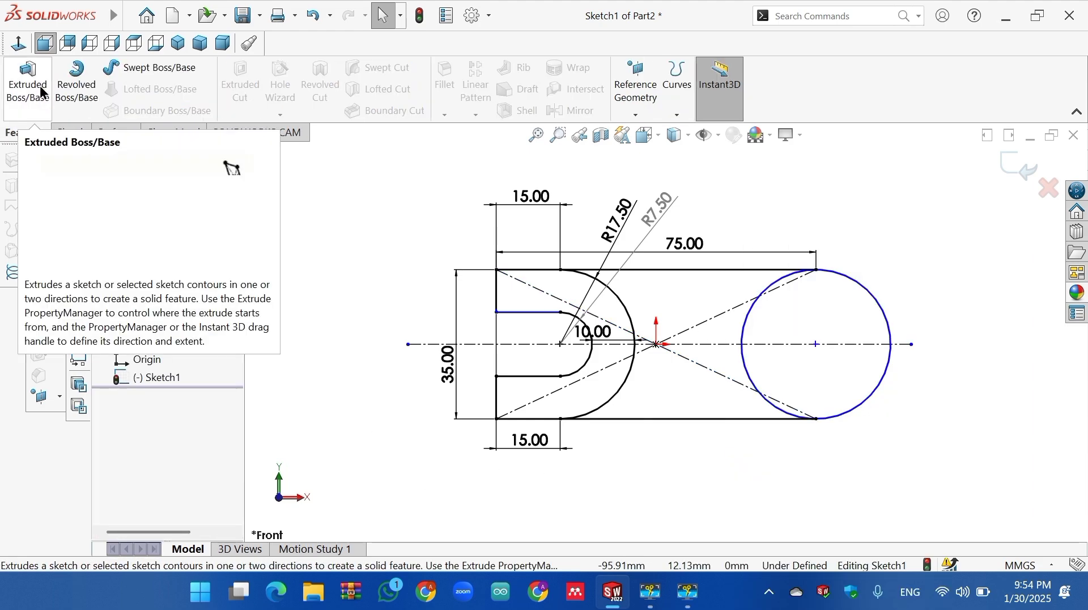
click(31, 91)
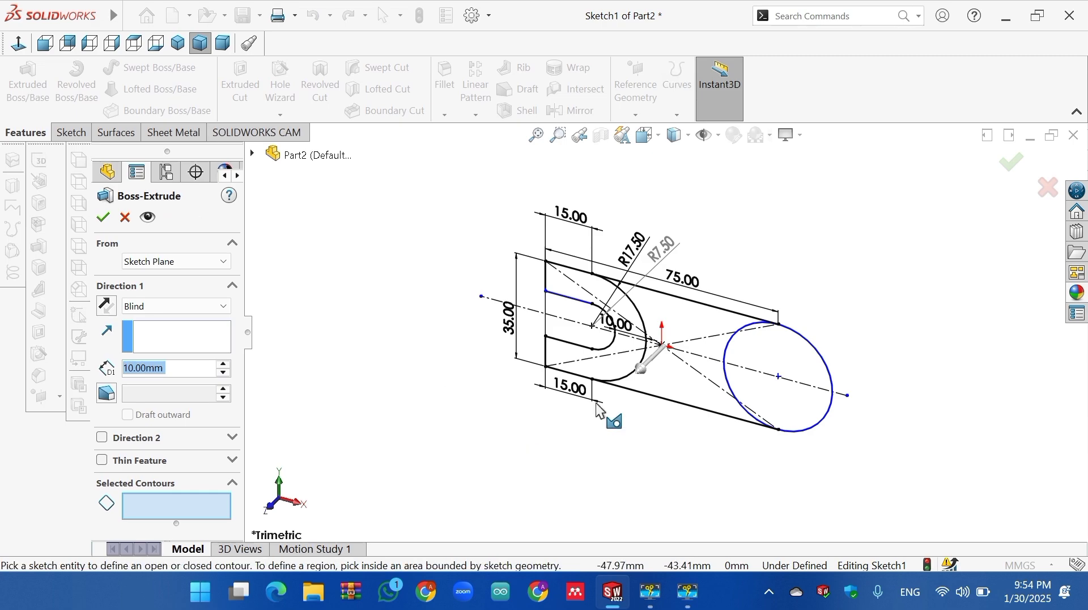
click(669, 379)
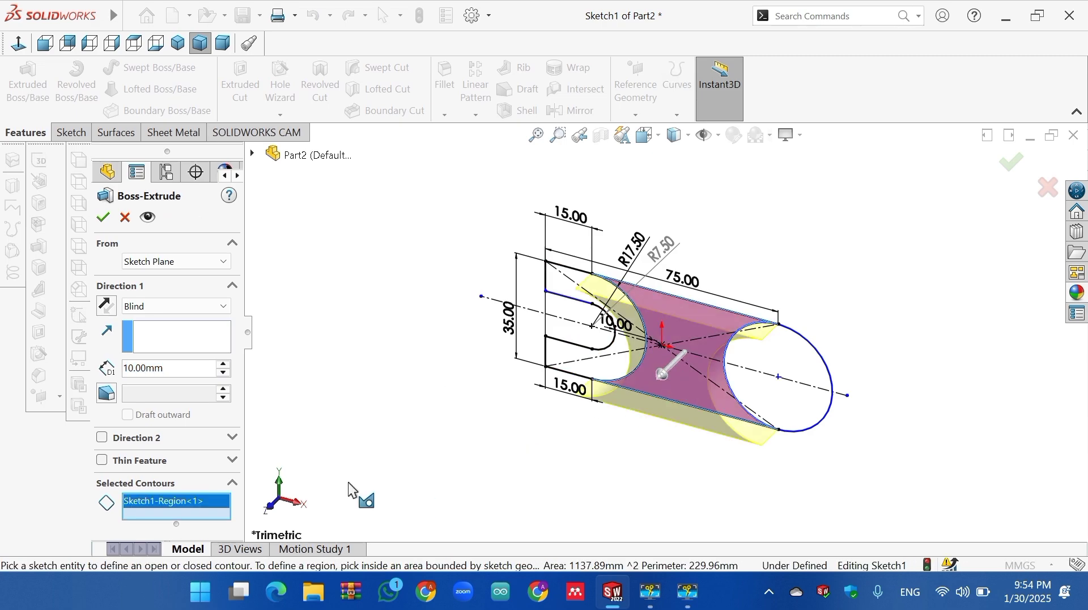
click(104, 219)
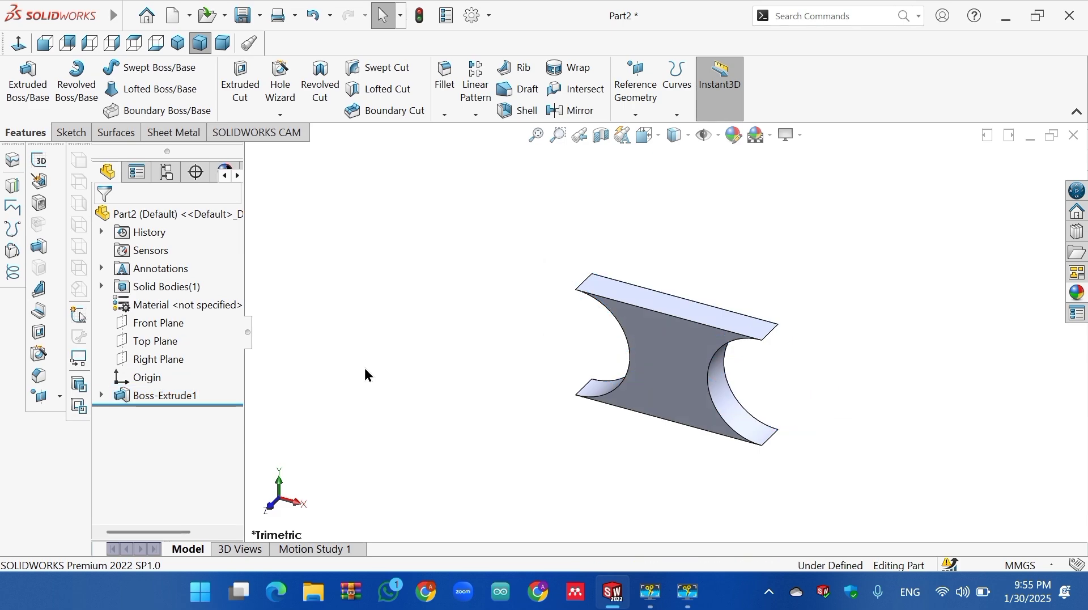
Set up a blind boss extrusion of the first sketch's U-shaped slotted-end region with a 15 mm depth and merged result
key(Right)
key(Right)
key(Up)
key(Up)
key(Up)
key(Up)
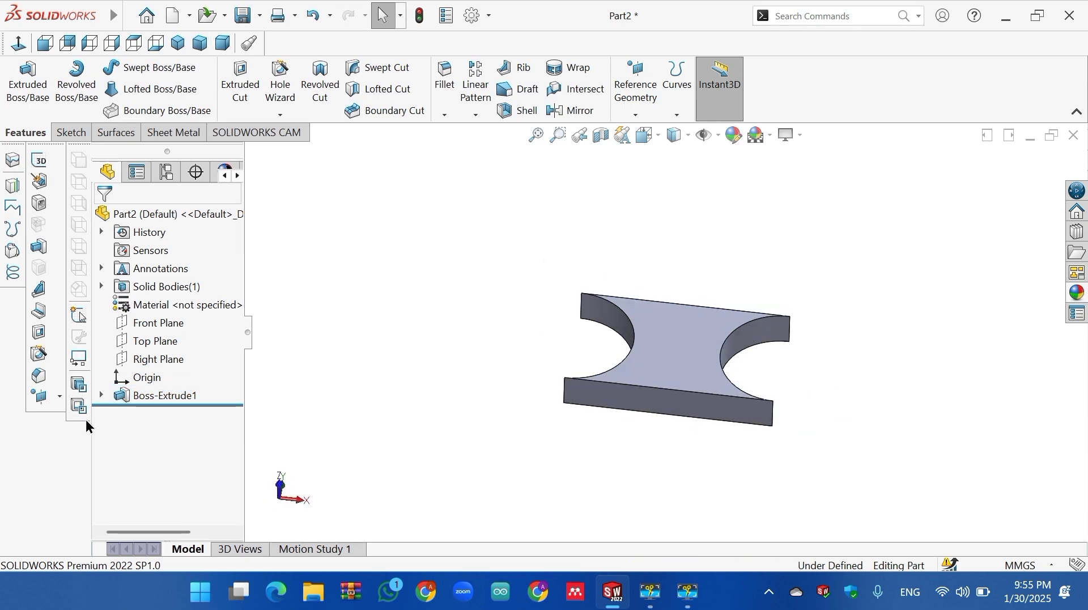
click(104, 397)
click(161, 414)
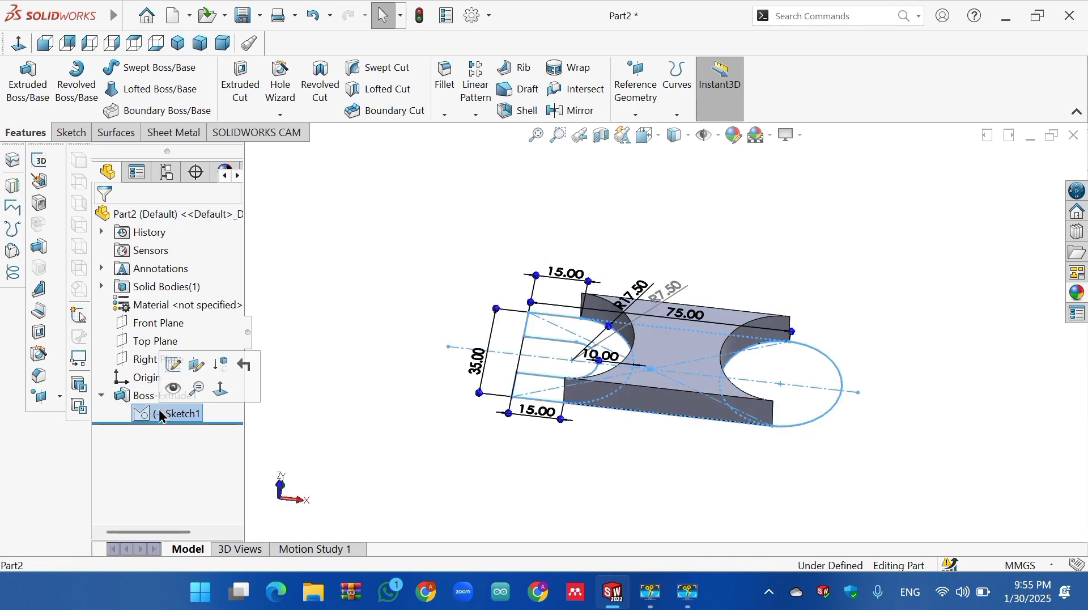
click(26, 84)
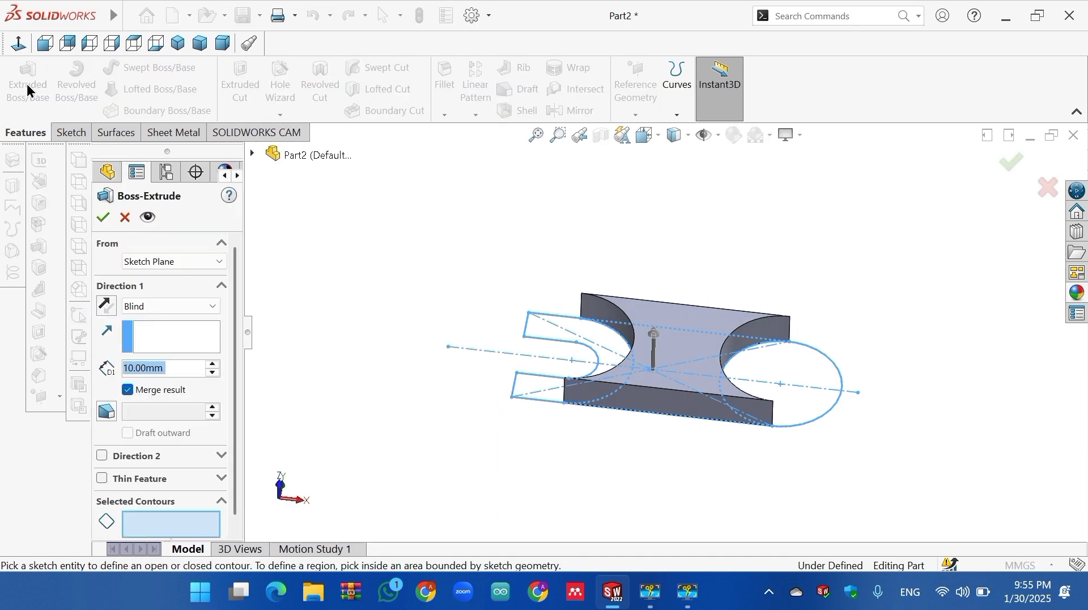
click(540, 335)
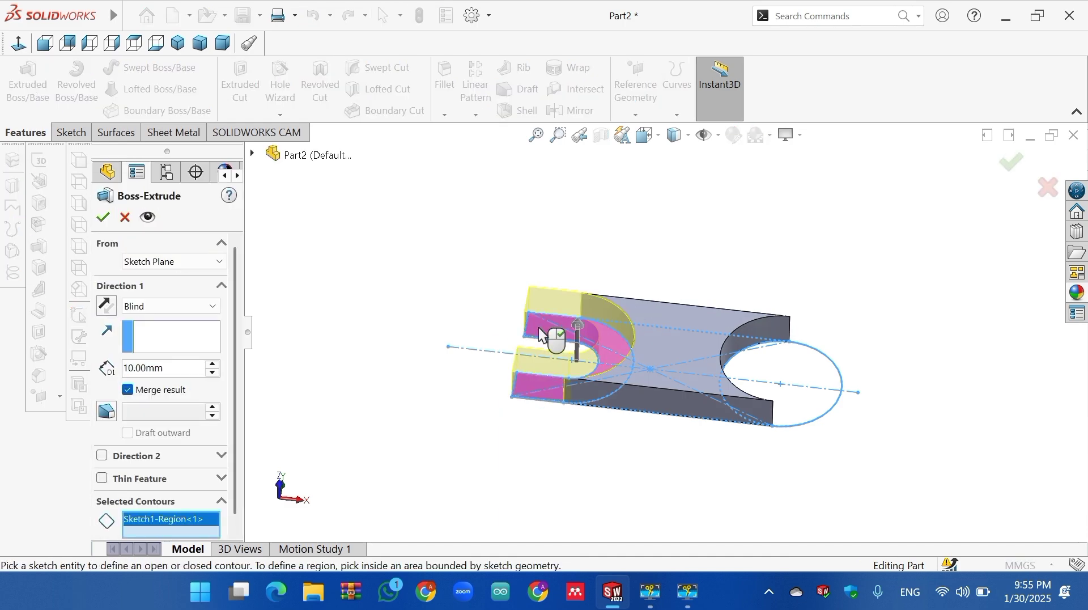
double_click(169, 369)
text(15)
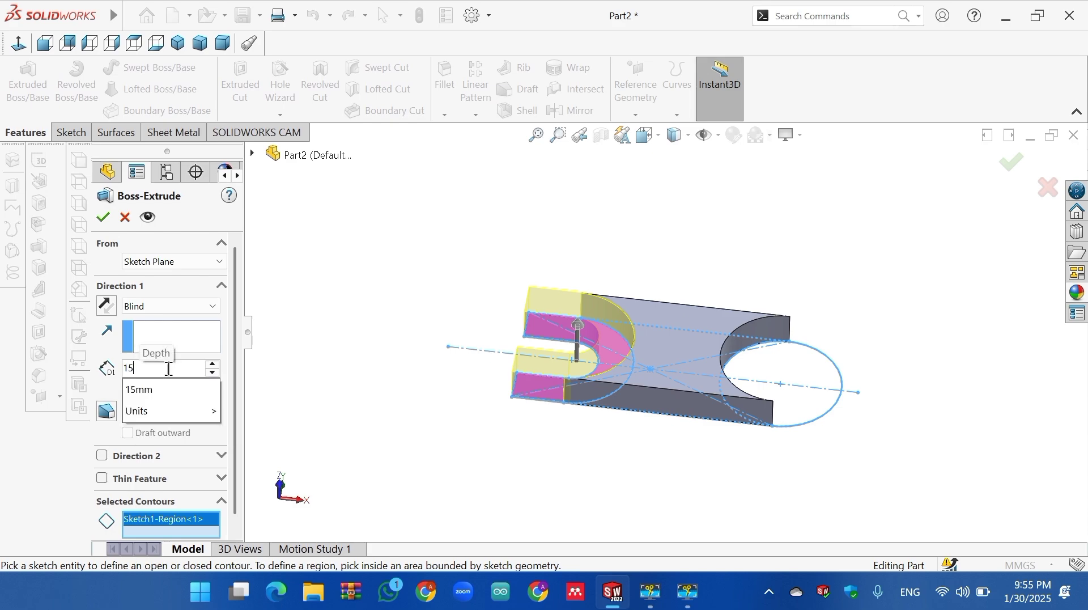
key(Return)
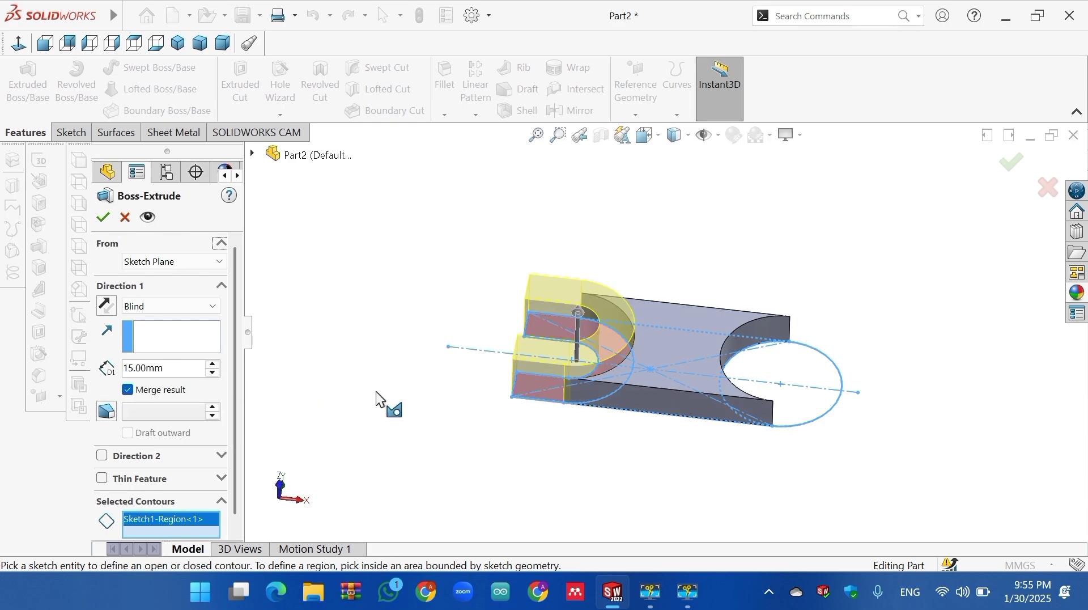
Add a 5 mm blind second direction to the slotted-end extrusion and finish the feature
click(101, 455)
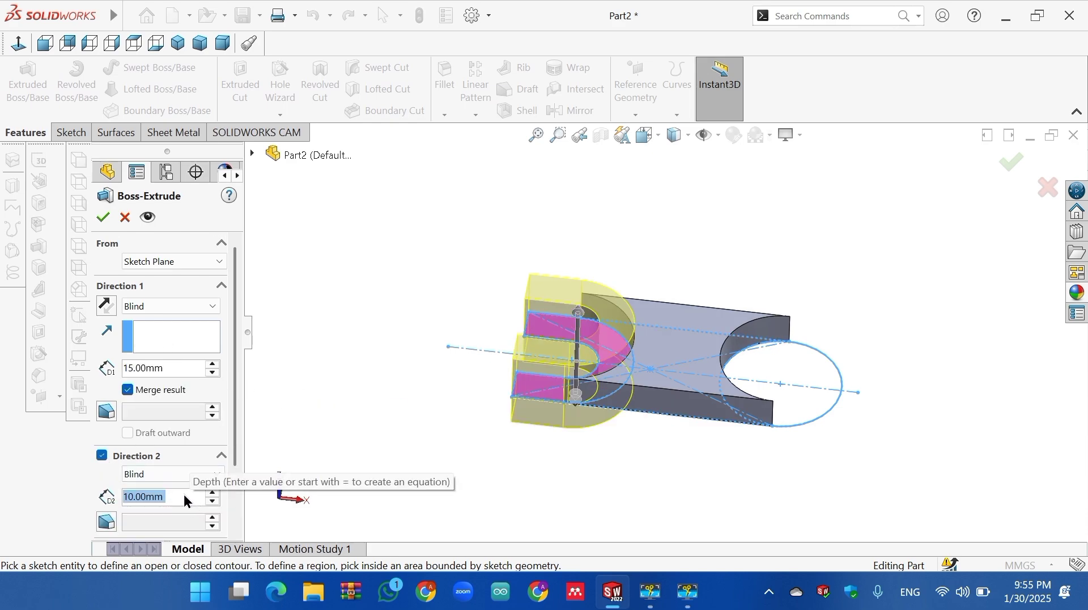
text(5)
key(Return)
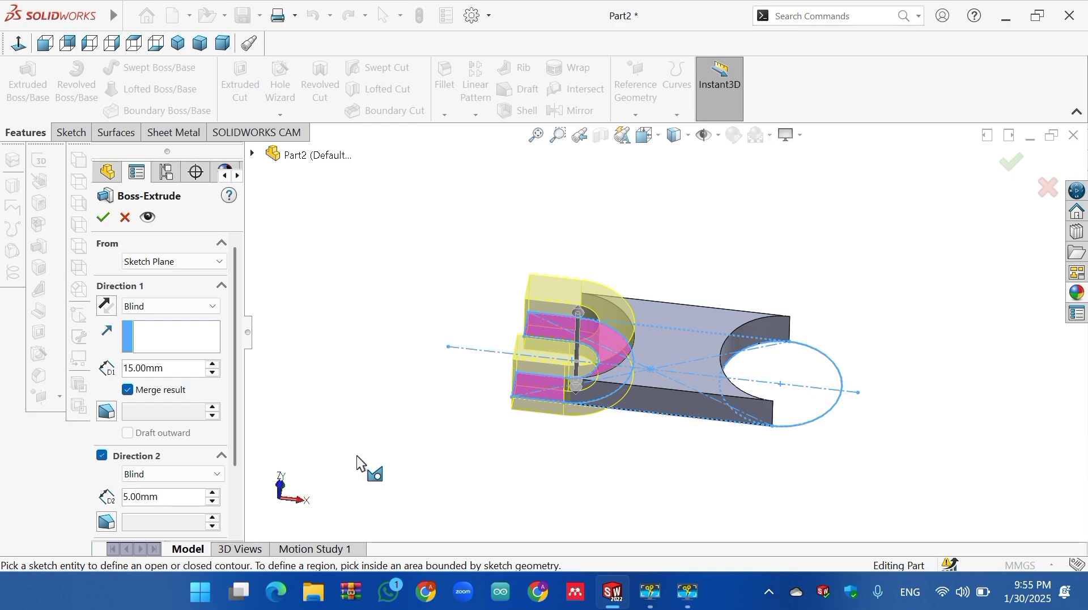
key(Up)
key(Up)
key(Up)
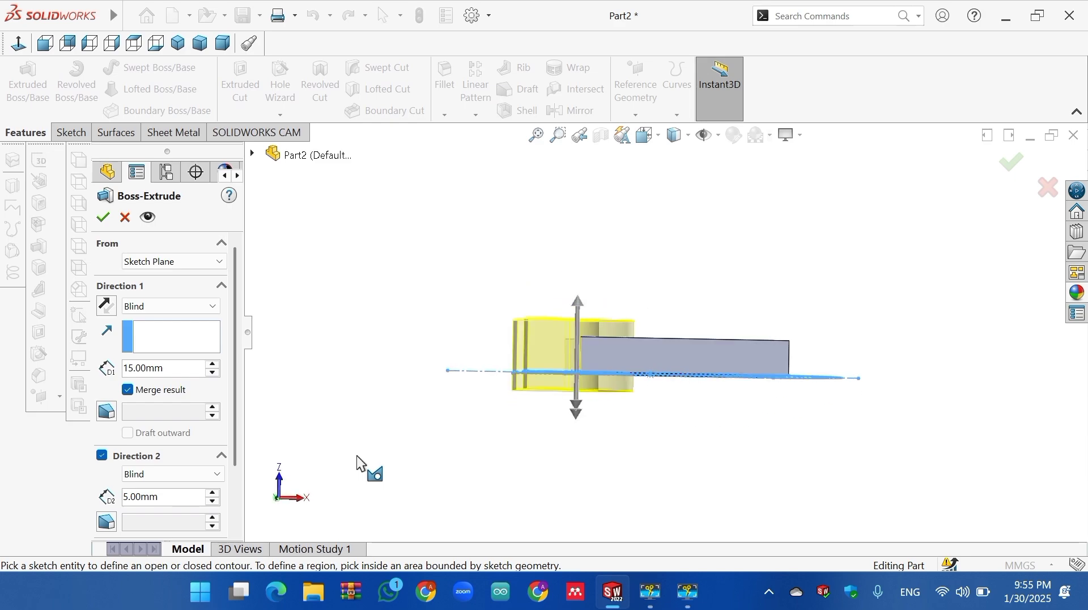
click(102, 218)
key(ctrl+7)
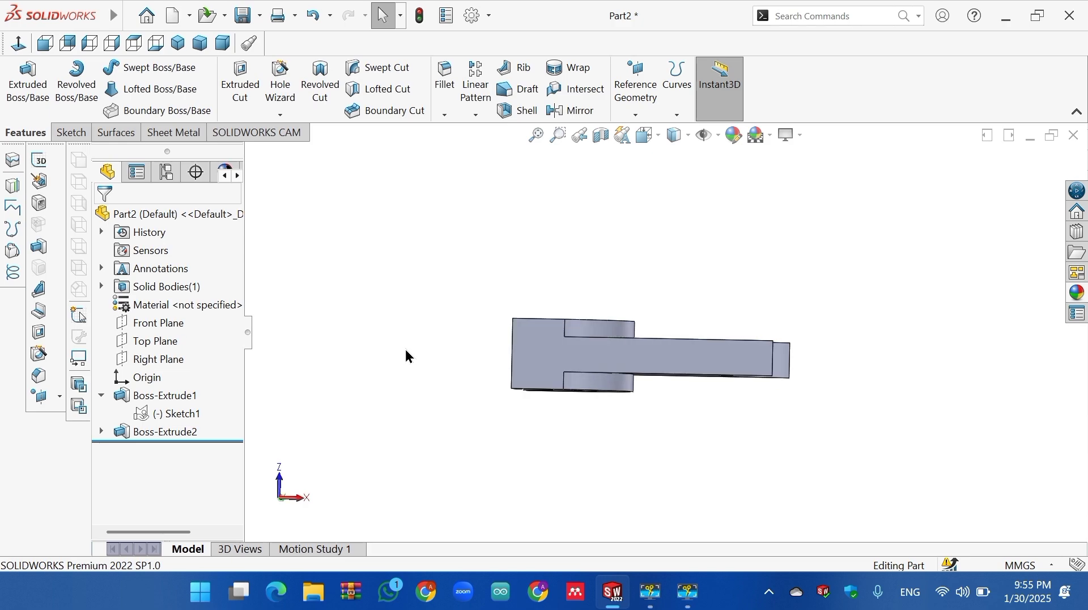
Set up a blind boss extrusion of the first sketch's right circle region with a 45 mm depth and merged result
click(187, 417)
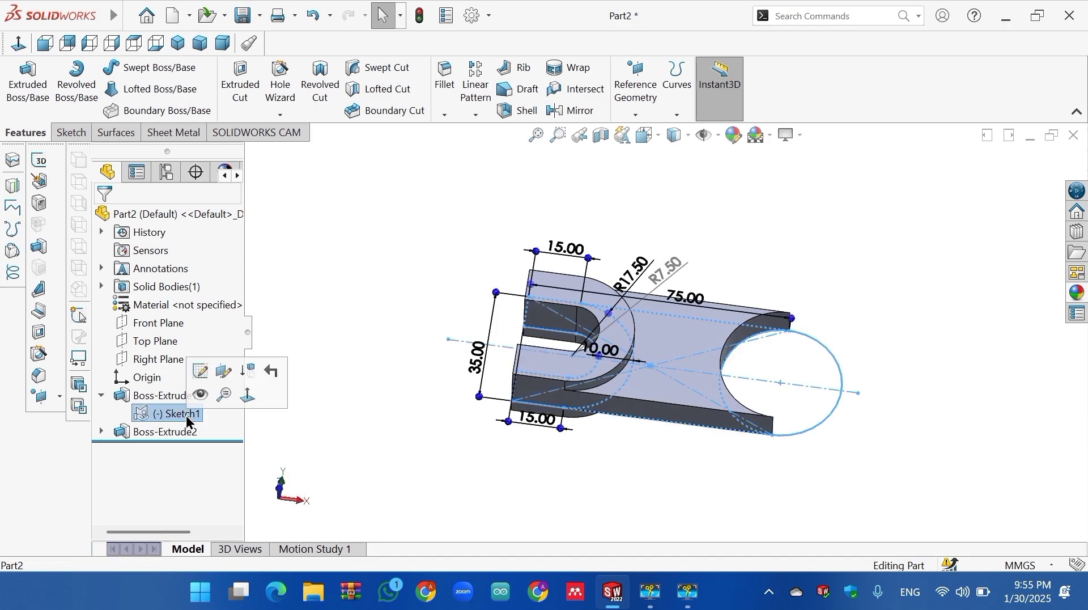
click(17, 95)
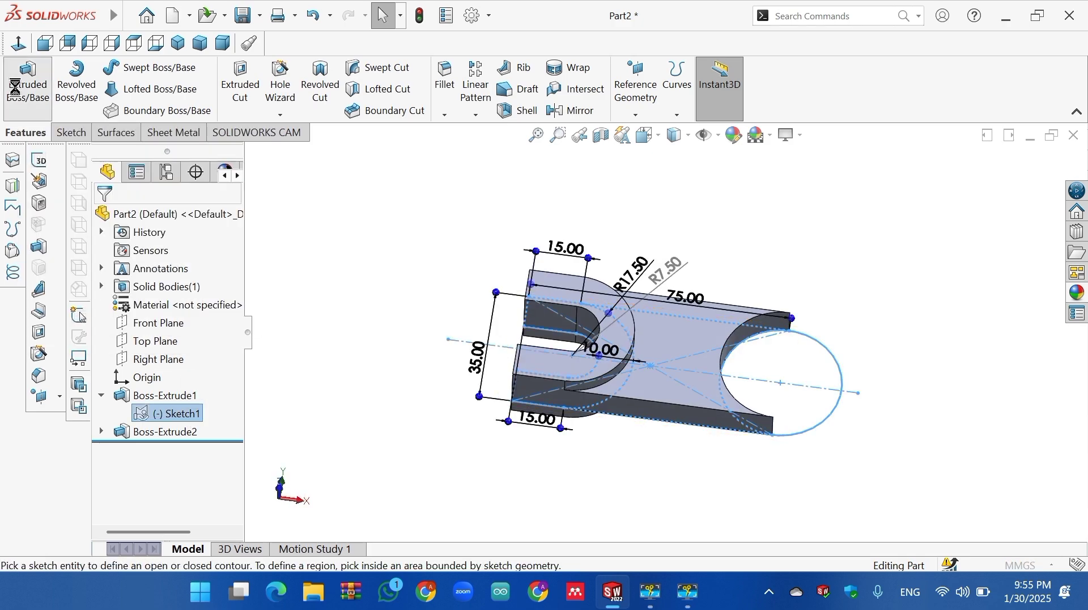
click(801, 368)
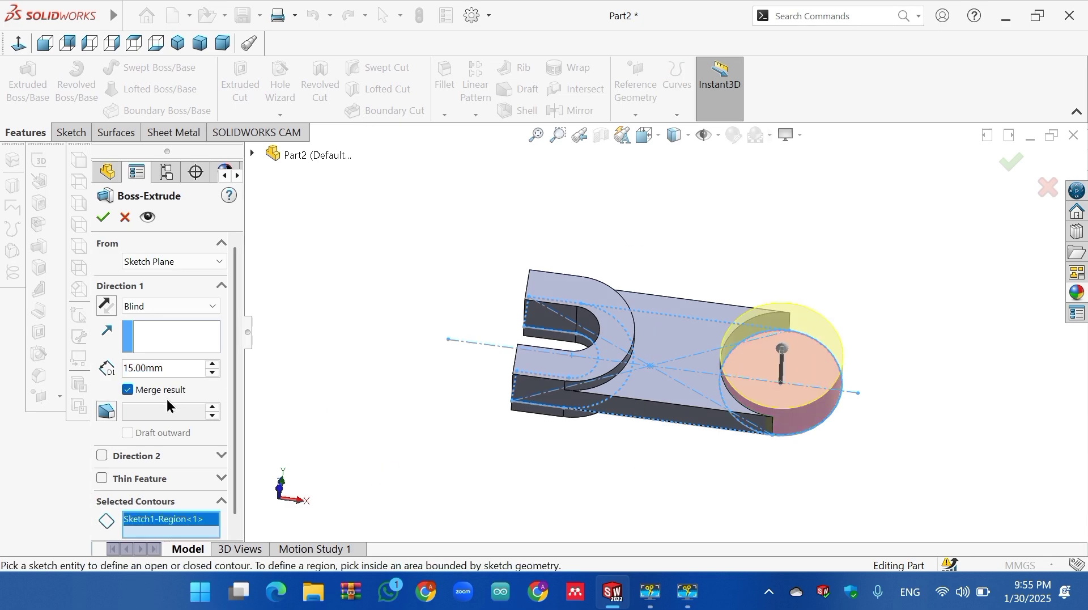
click(177, 367)
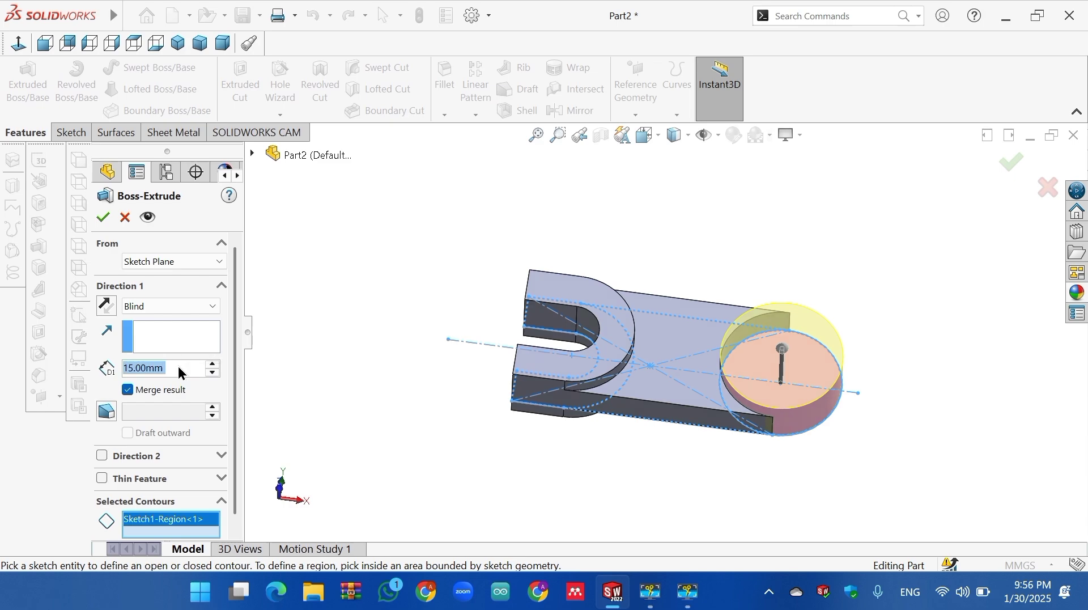
text(45)
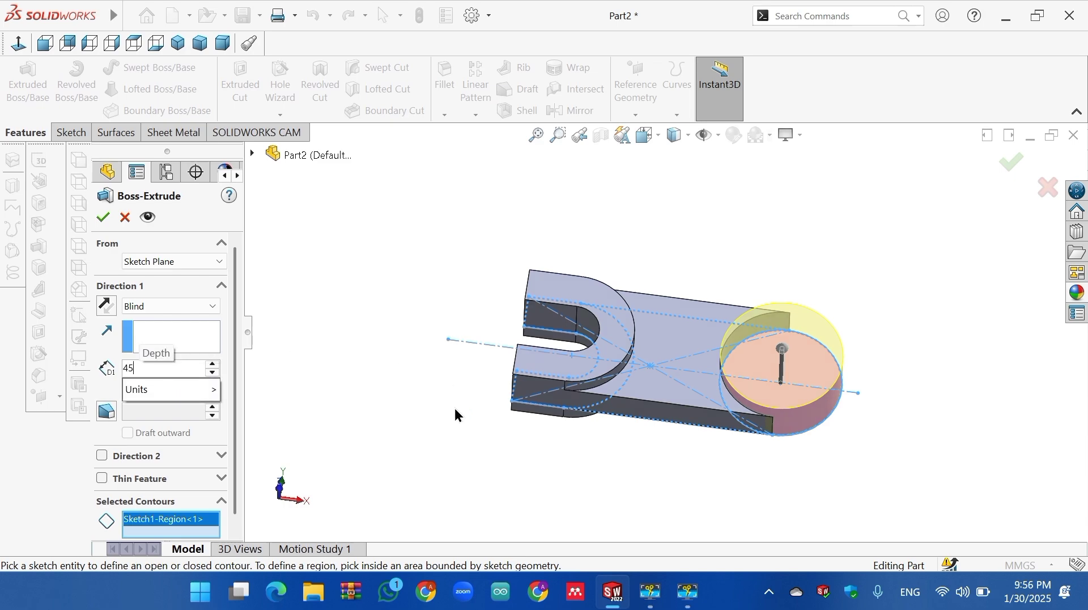
key(Return)
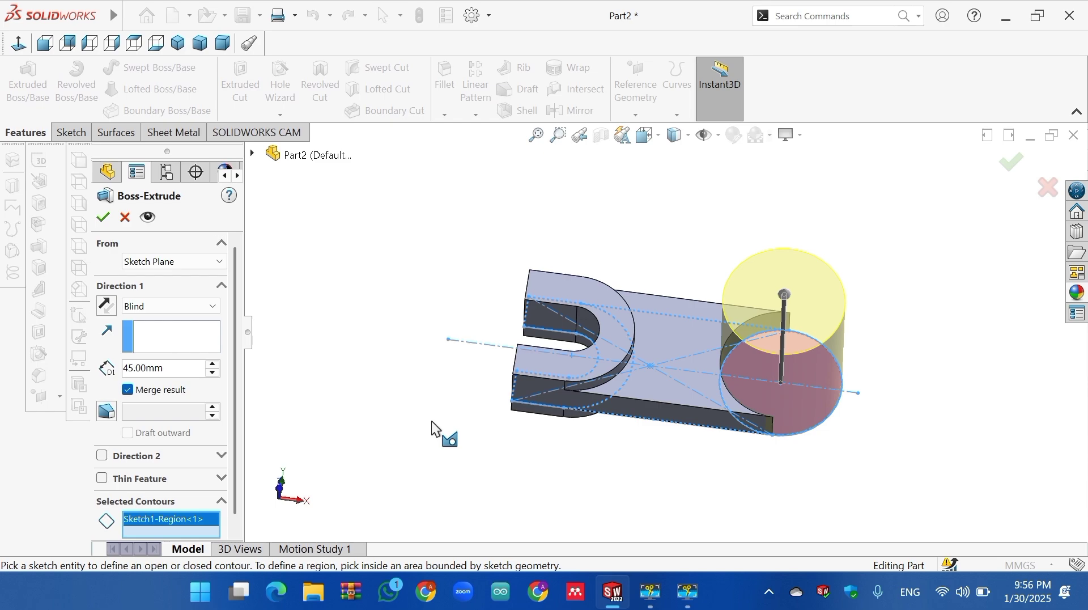
Add a 5 mm blind second direction to the circle's extrusion and finish the feature
key(ctrl+1)
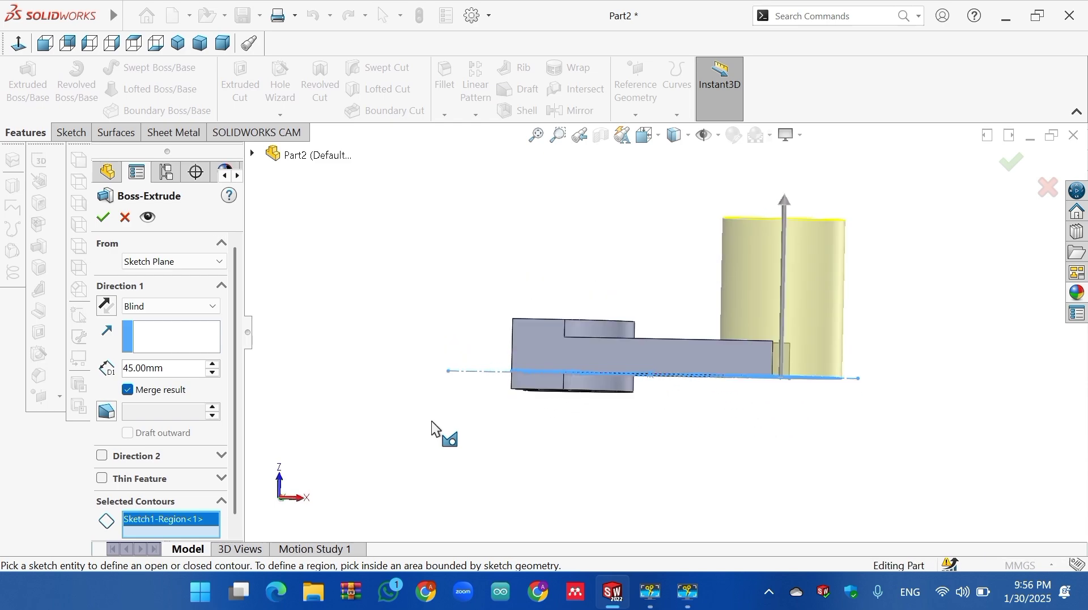
click(101, 456)
text(5)
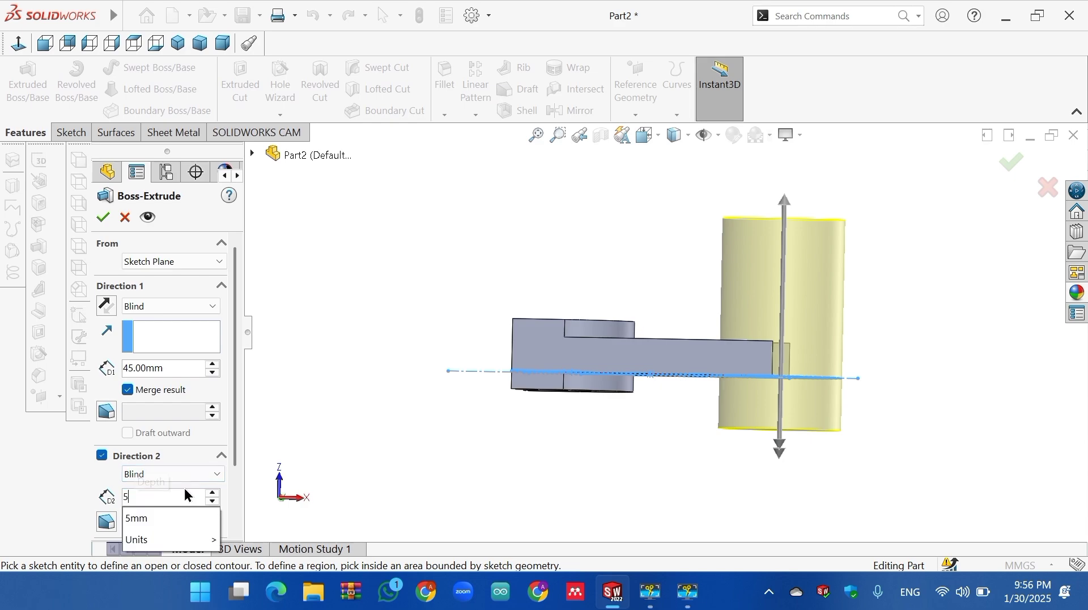
key(Return)
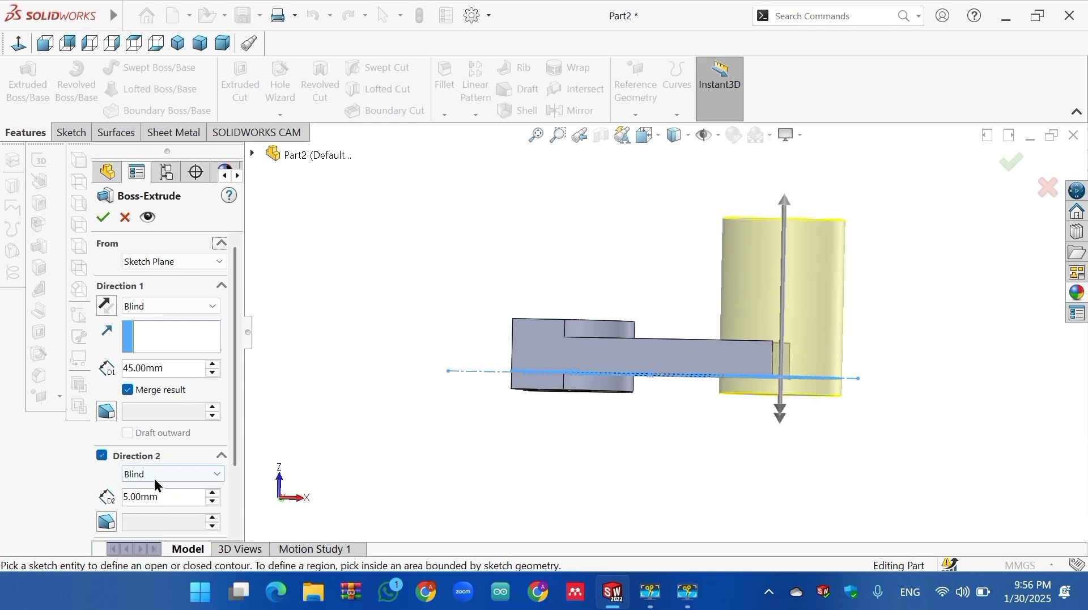
click(102, 217)
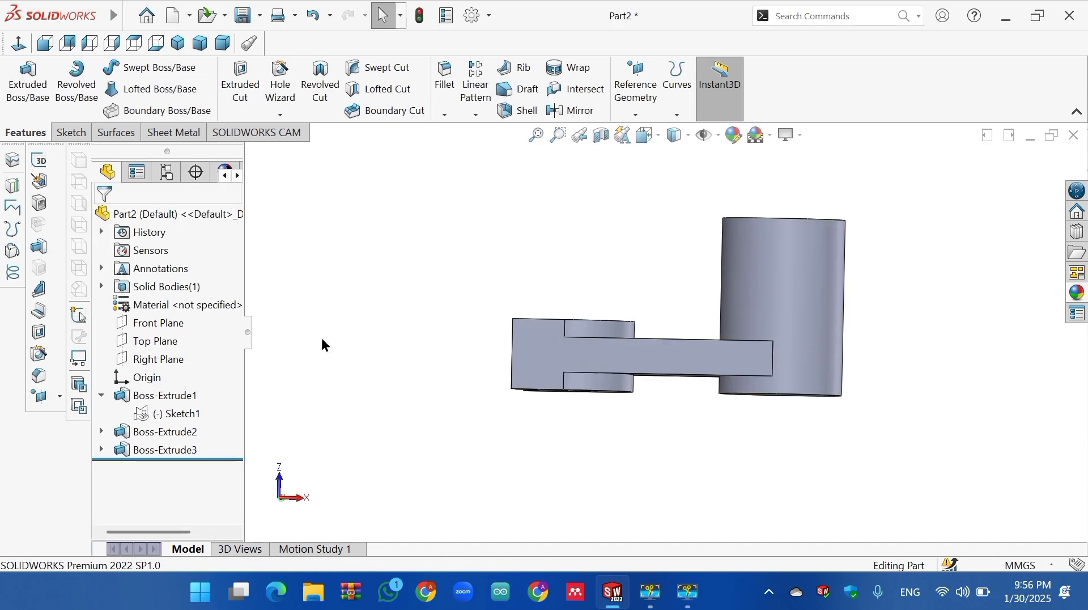
Start a new sketch on the Top Plane and view it squarely with the tall cylinder pointing up
key(ctrl+7)
key(ctrl+6)
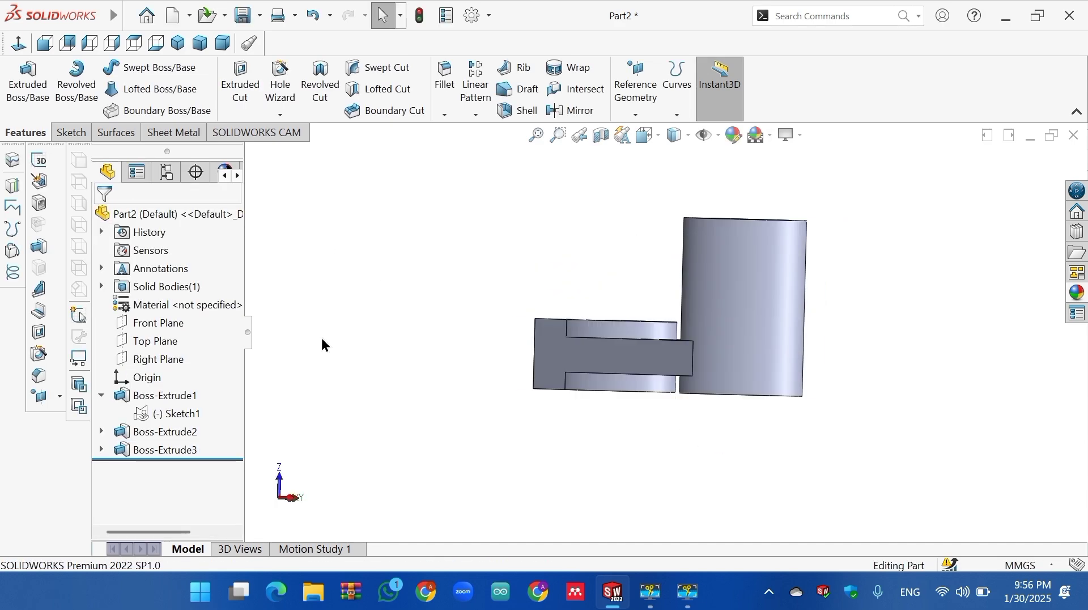
click(166, 338)
key(ctrl+8)
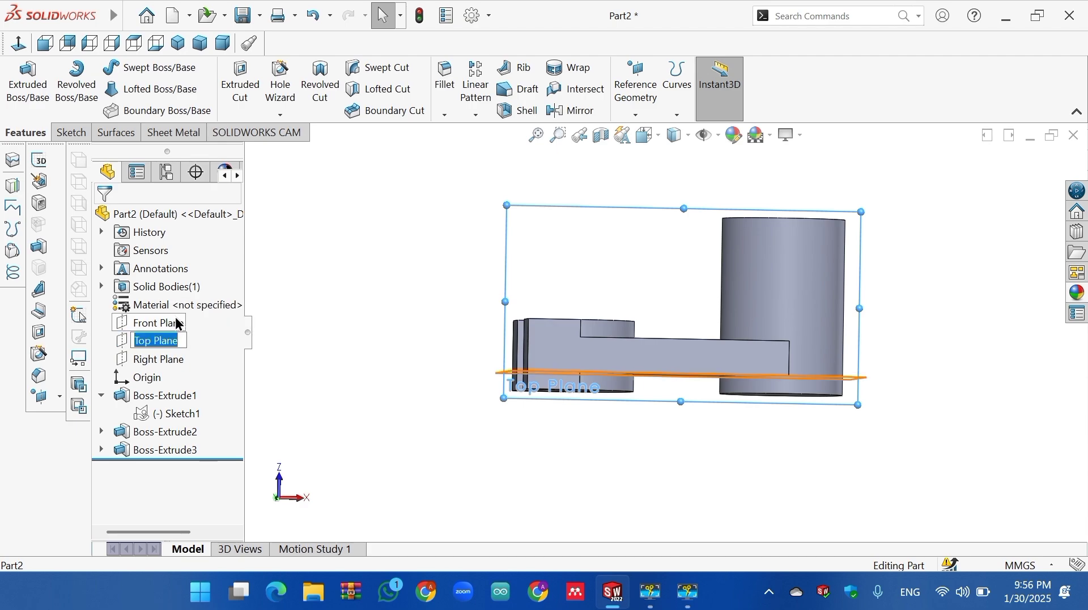
click(352, 354)
click(166, 342)
click(173, 317)
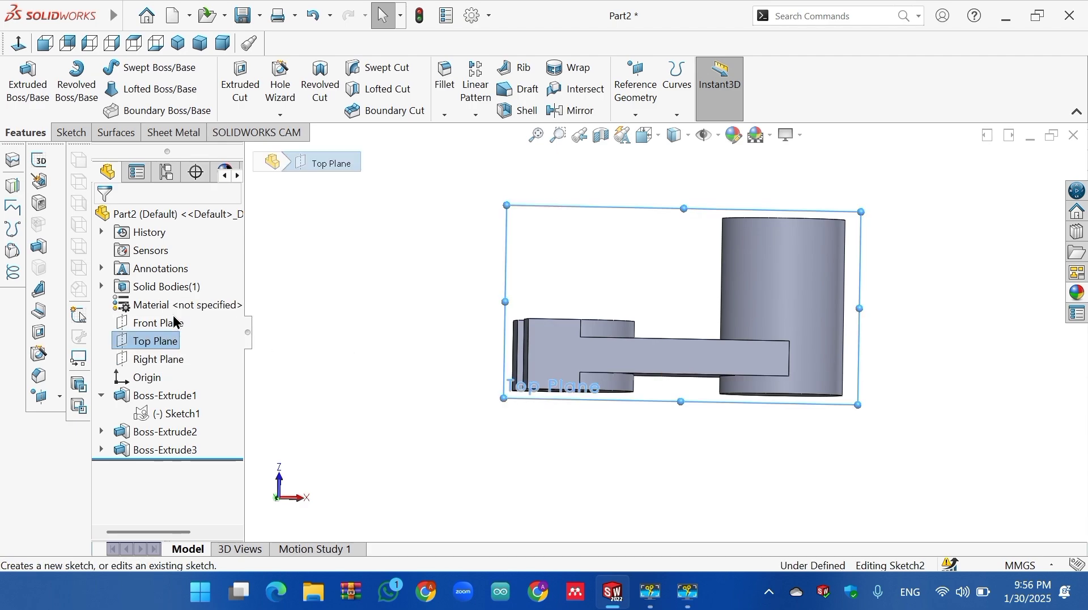
key(Up)
key(Up)
key(Up)
key(Up)
key(Up)
key(Up)
key(Up)
key(Up)
key(Up)
key(Up)
key(Up)
key(Up)
key(Up)
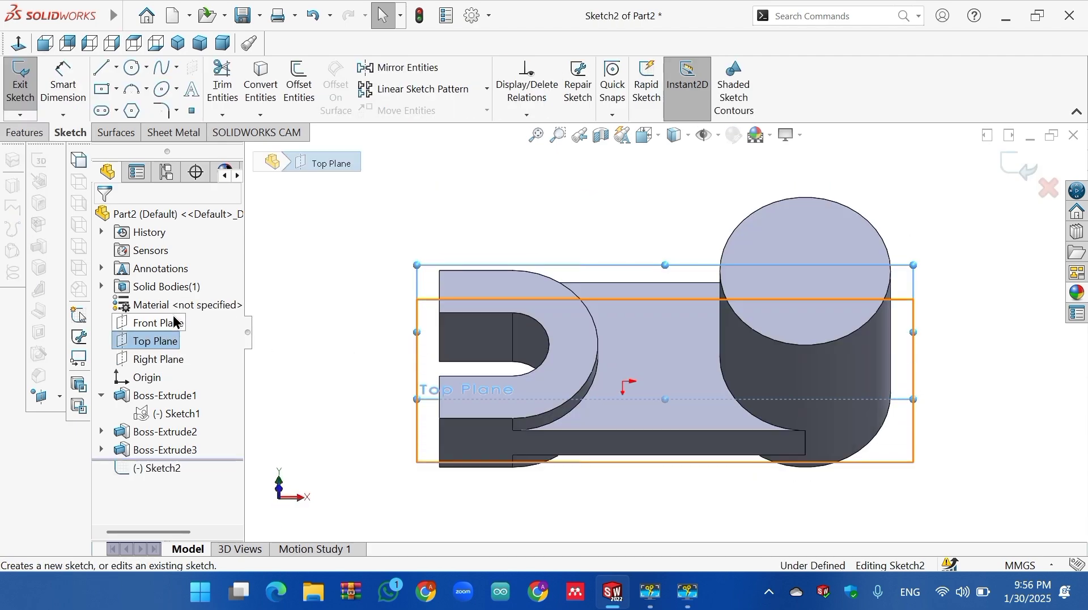
key(Down)
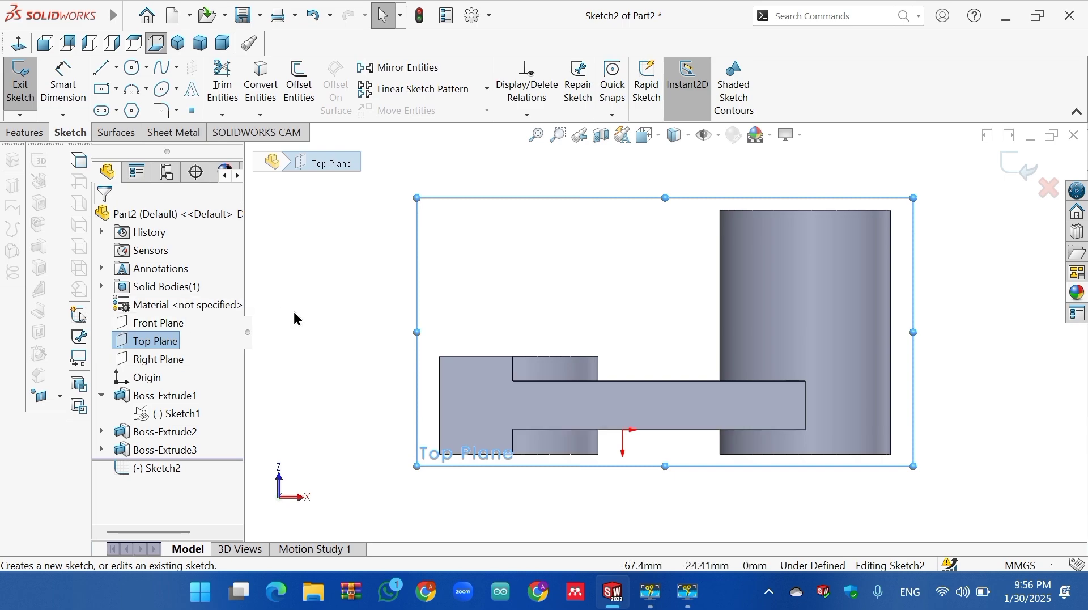
Draw a vertical construction line along the cylinder's axis, from the midpoint of its top edge to slightly below its base
click(100, 72)
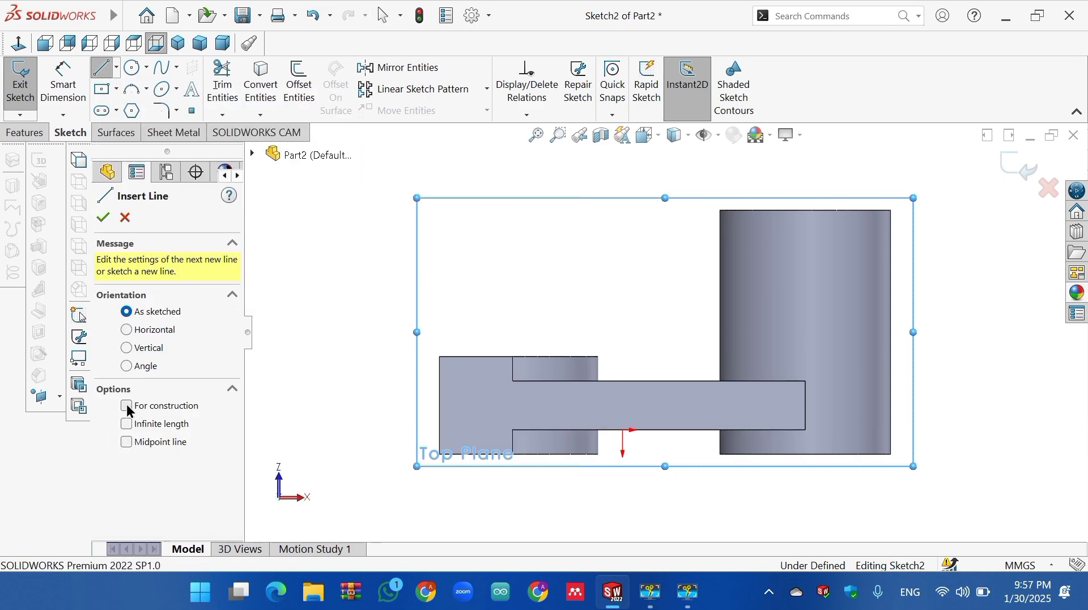
click(805, 210)
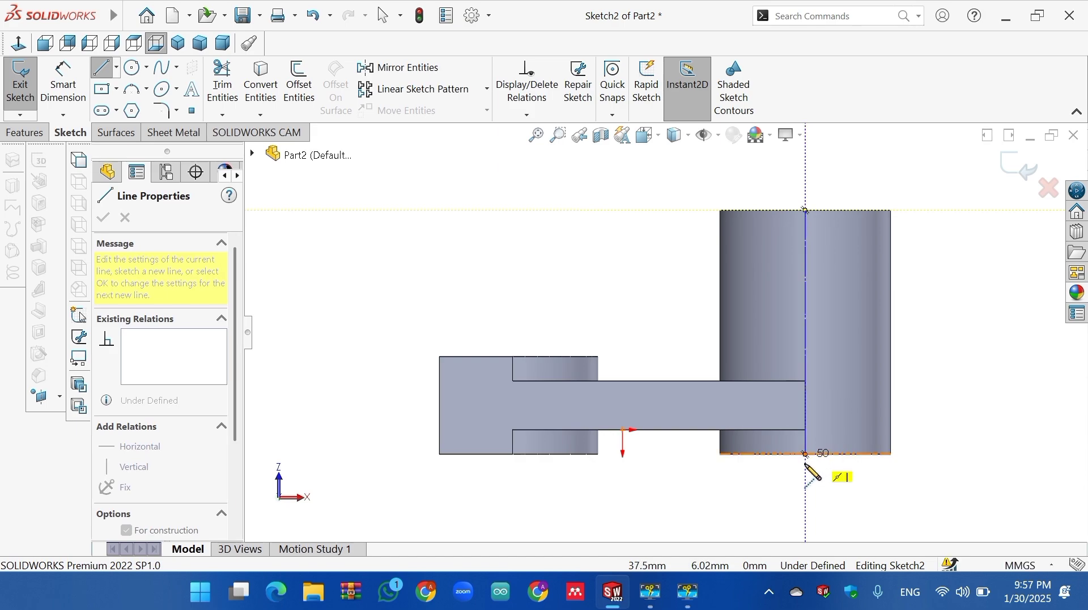
right_click(806, 491)
click(848, 394)
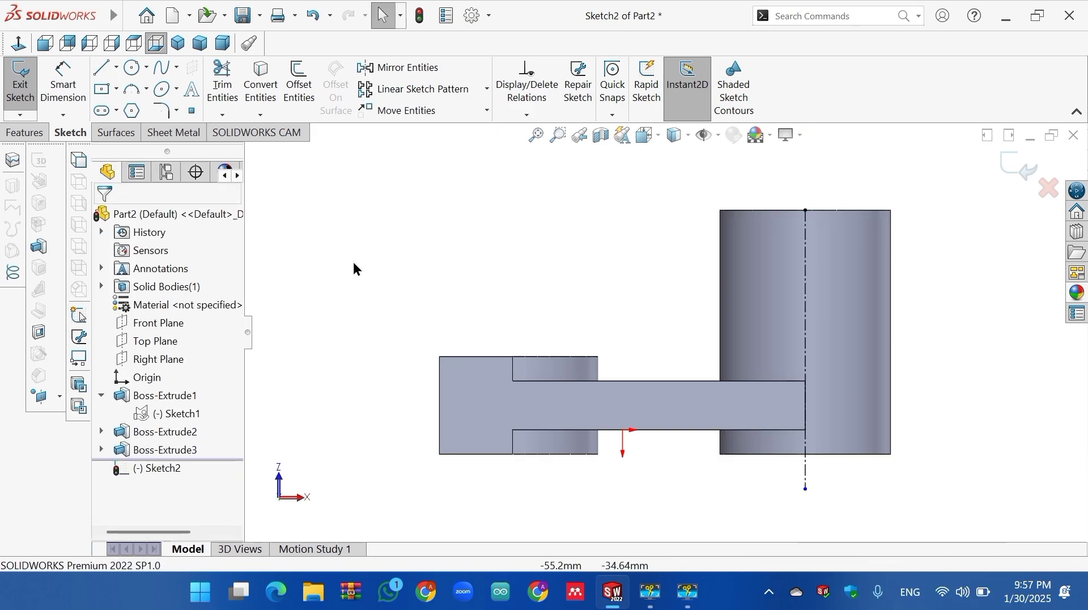
Draw a horizontal line from the arm's upper corner on the centerline to the right, well past the cylinder
click(100, 70)
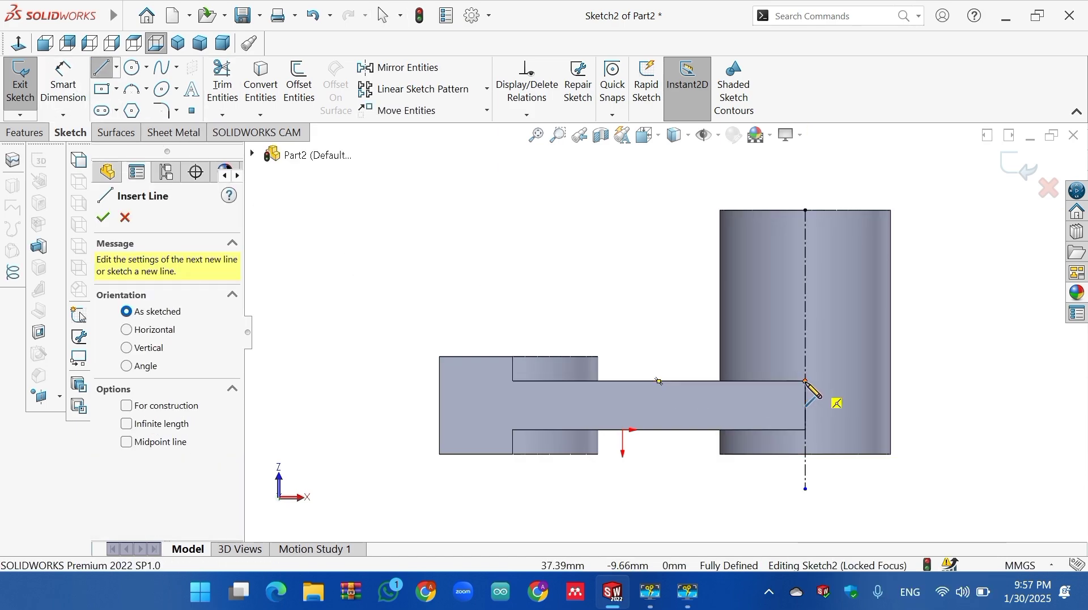
click(805, 380)
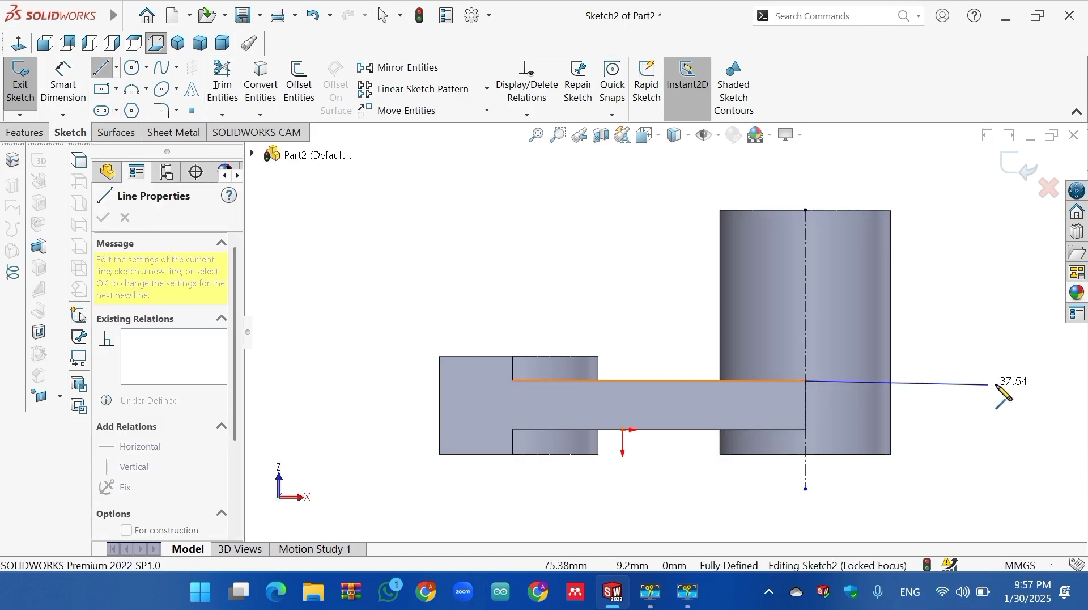
click(1044, 380)
right_click(1044, 382)
click(963, 394)
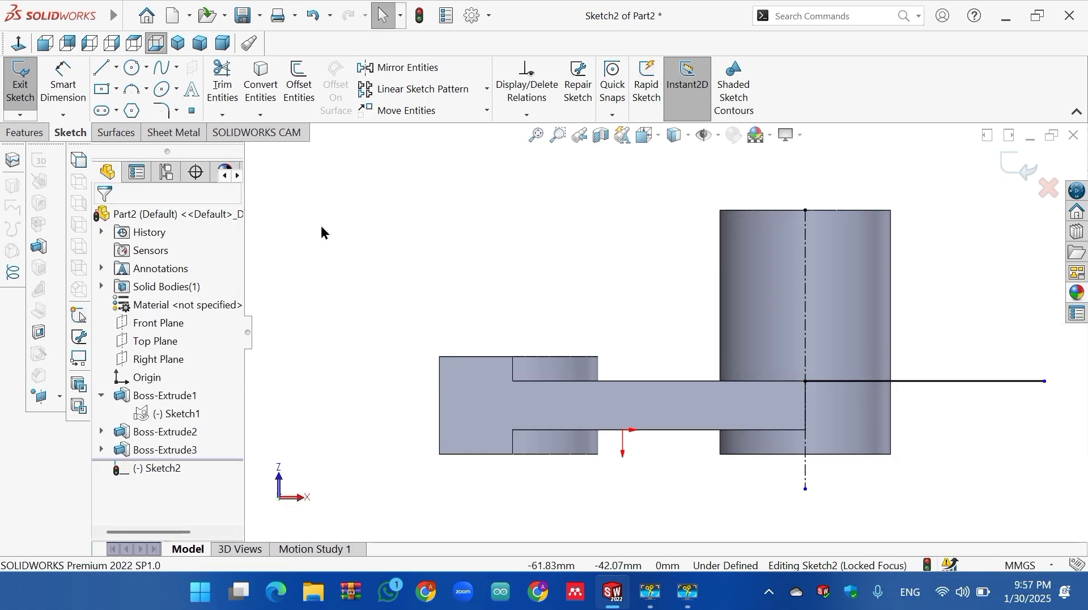
Draw a second horizontal line from the centerline just below the cylinder's top, running right past the cylinder's side
click(103, 69)
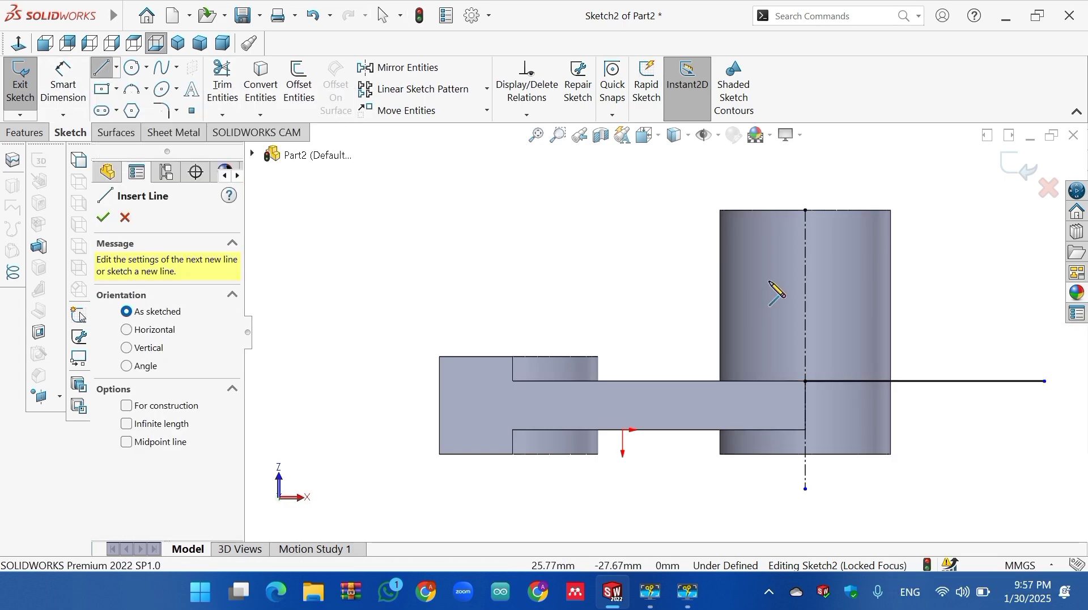
click(805, 238)
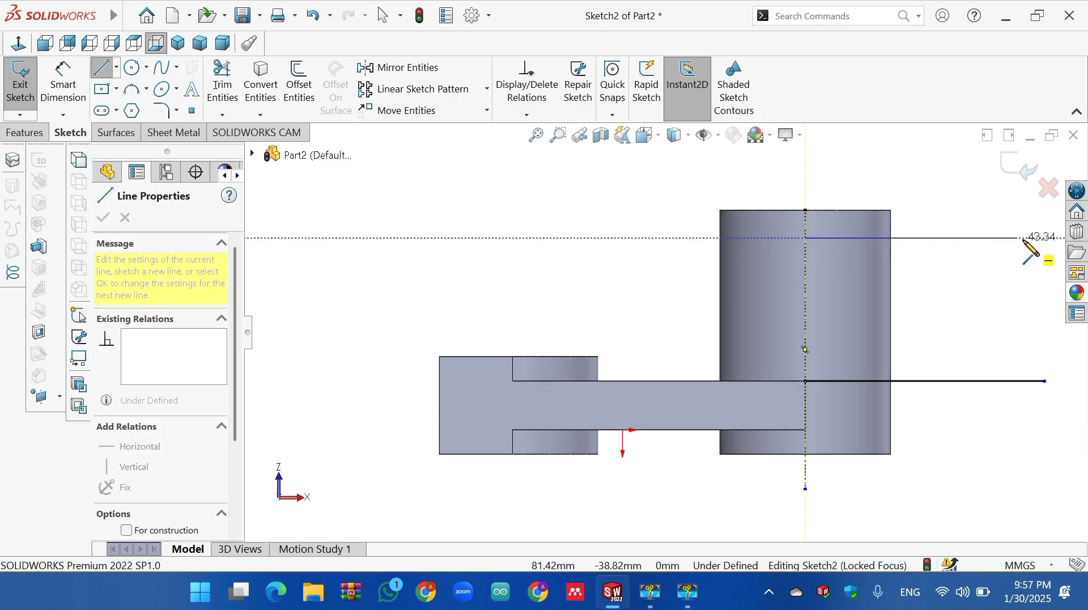
click(1039, 238)
right_click(1041, 243)
click(967, 251)
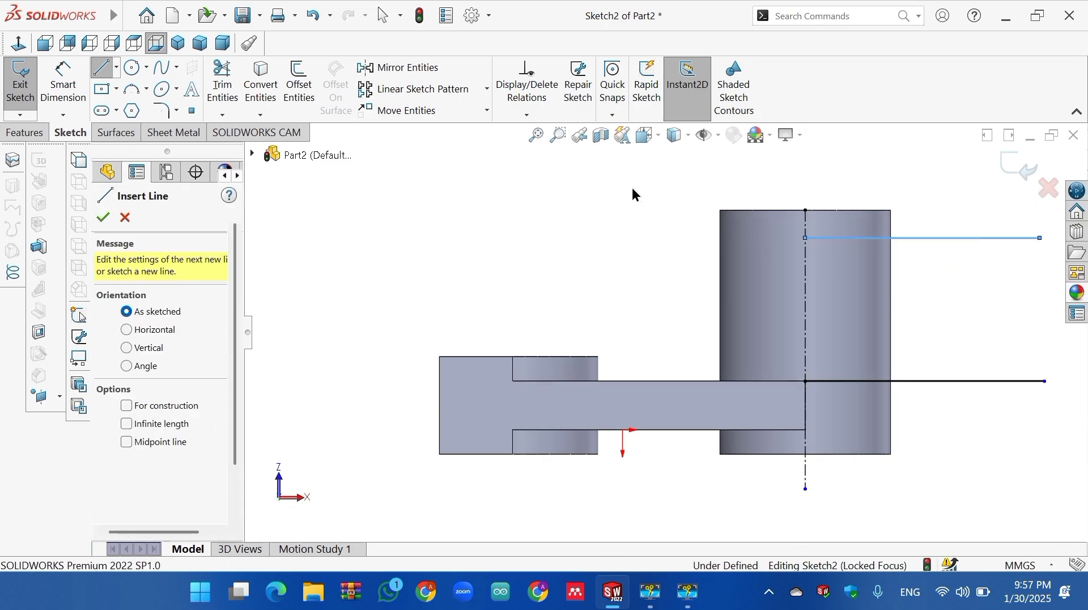
click(535, 136)
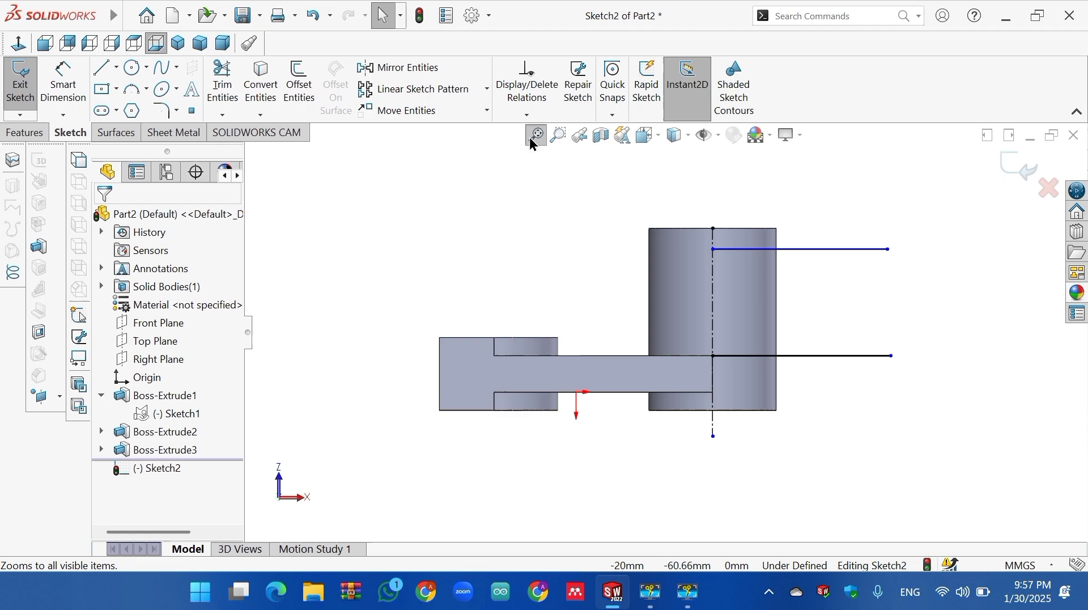
Dimension the upper and lower horizontal lines beside the cylinder to a length of 35 mm each
click(63, 85)
click(862, 250)
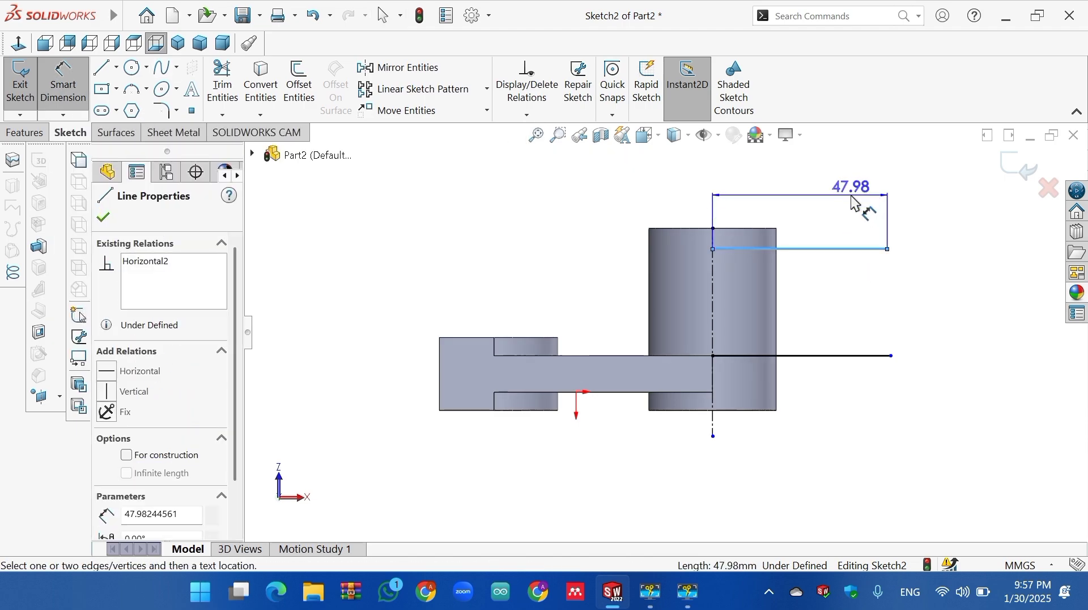
click(852, 198)
key(Return)
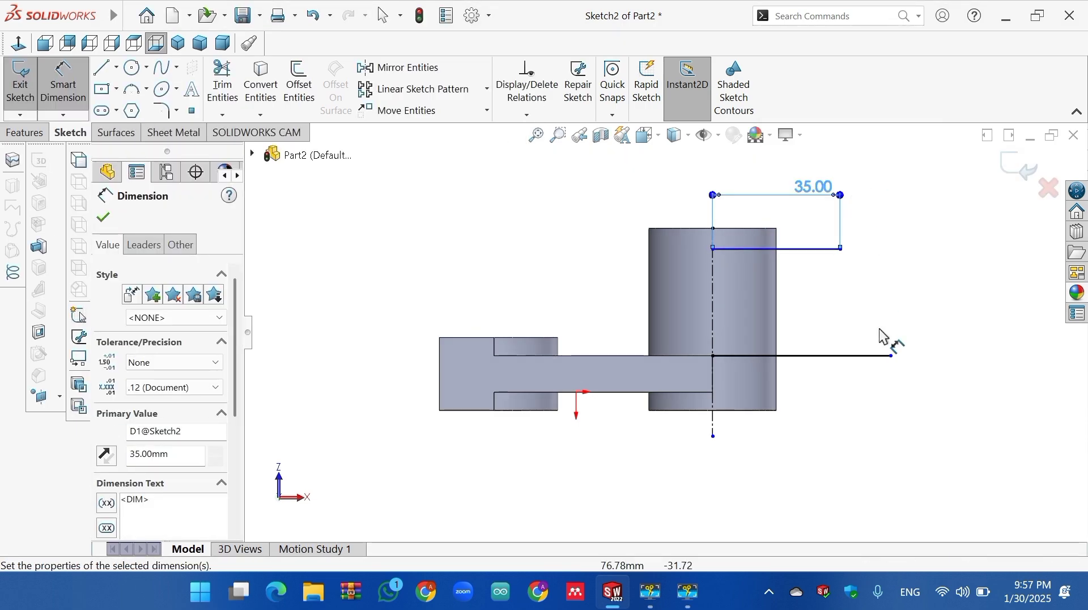
click(888, 357)
click(825, 392)
text(35)
key(Return)
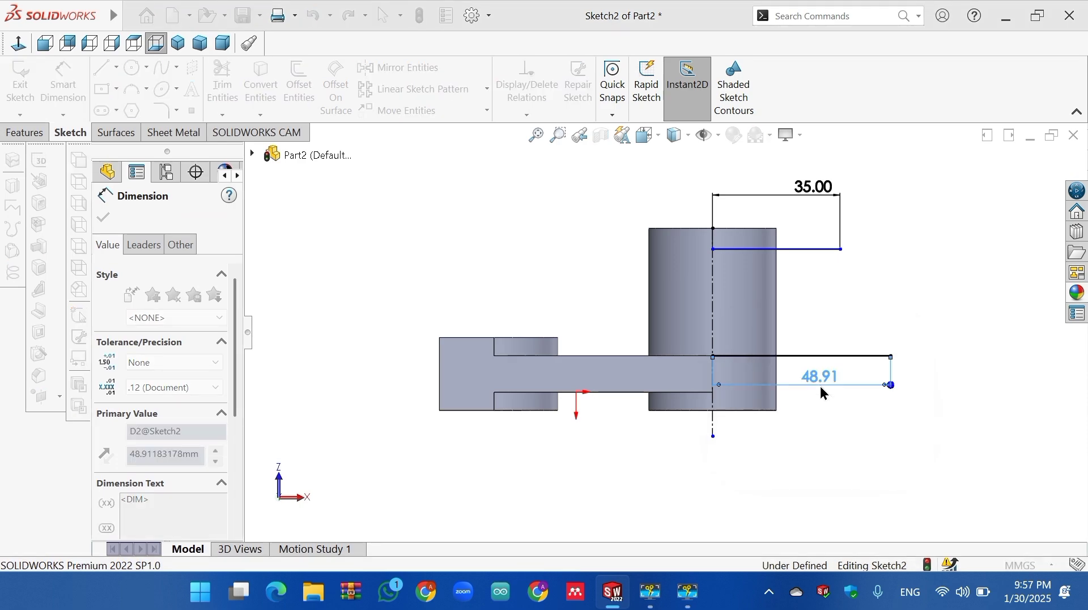
click(102, 218)
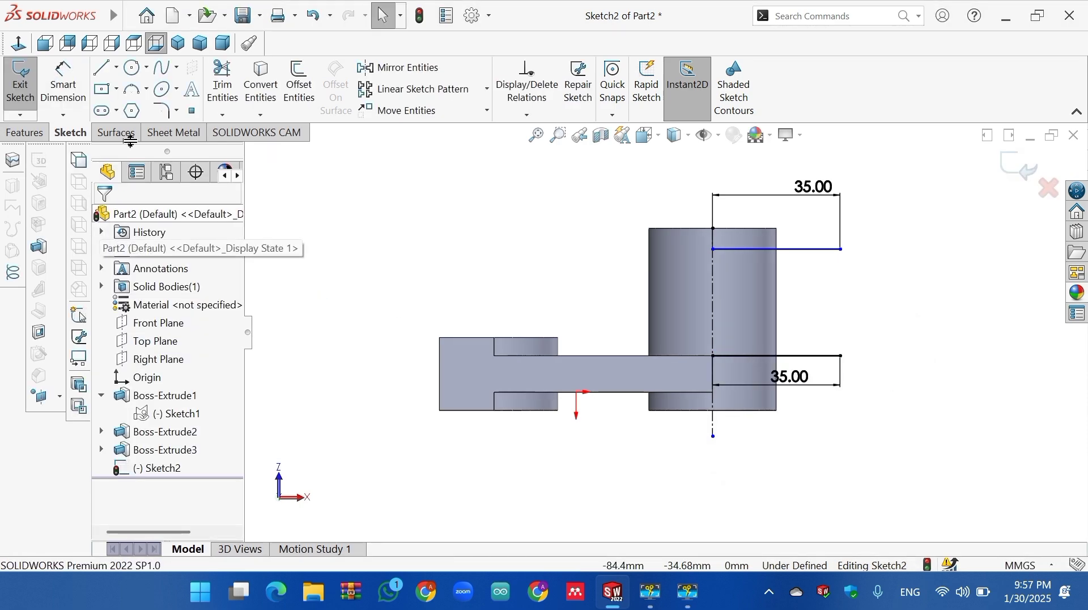
Dimension the upper horizontal line 5 mm below the cylinder's top edge
click(134, 90)
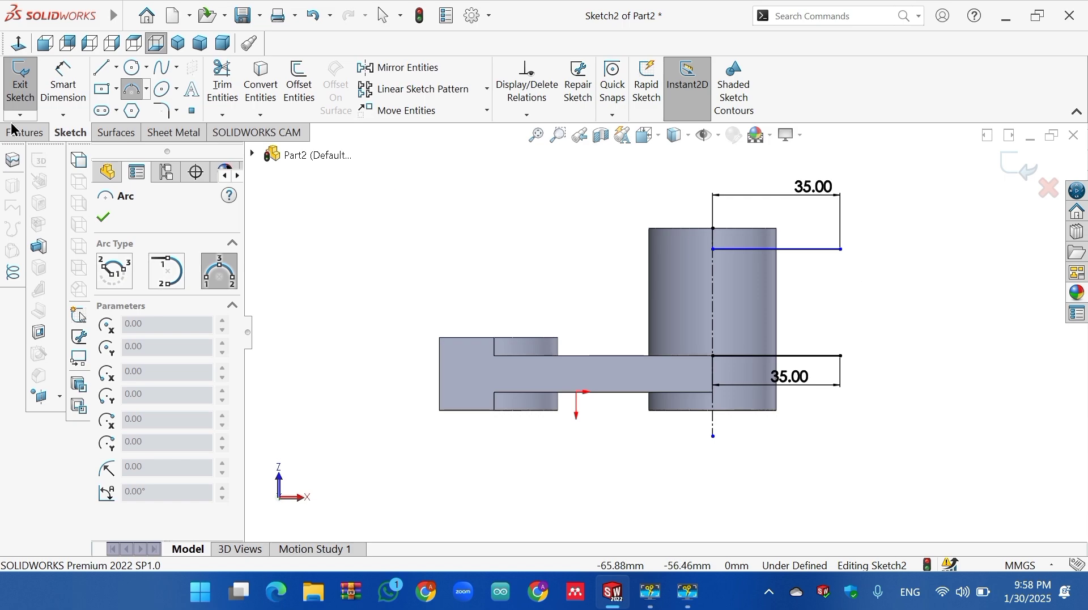
click(63, 79)
click(814, 250)
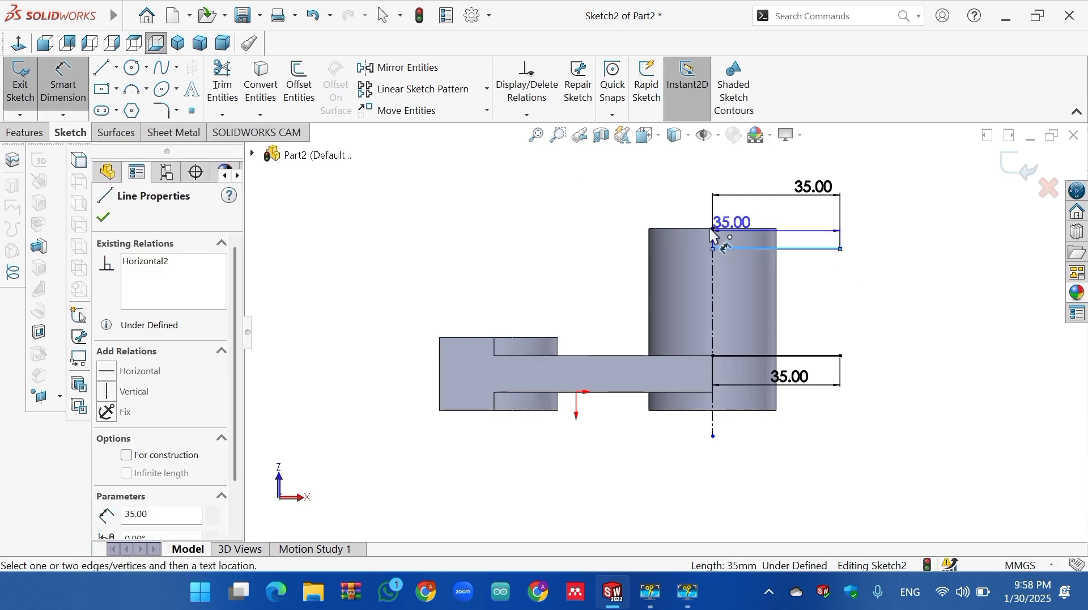
click(717, 229)
click(625, 238)
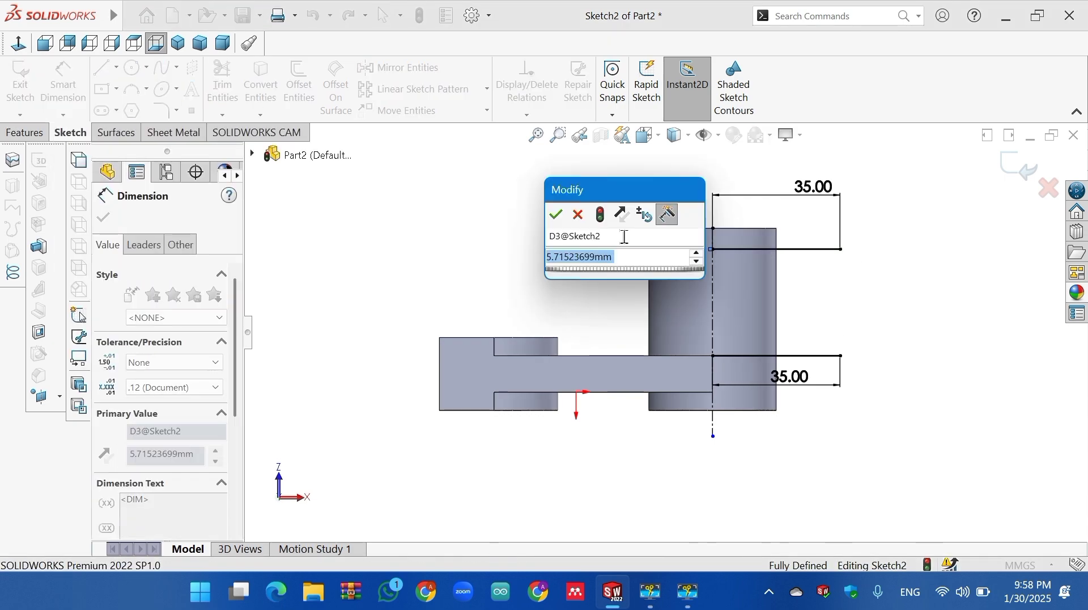
text(5)
key(Return)
click(104, 219)
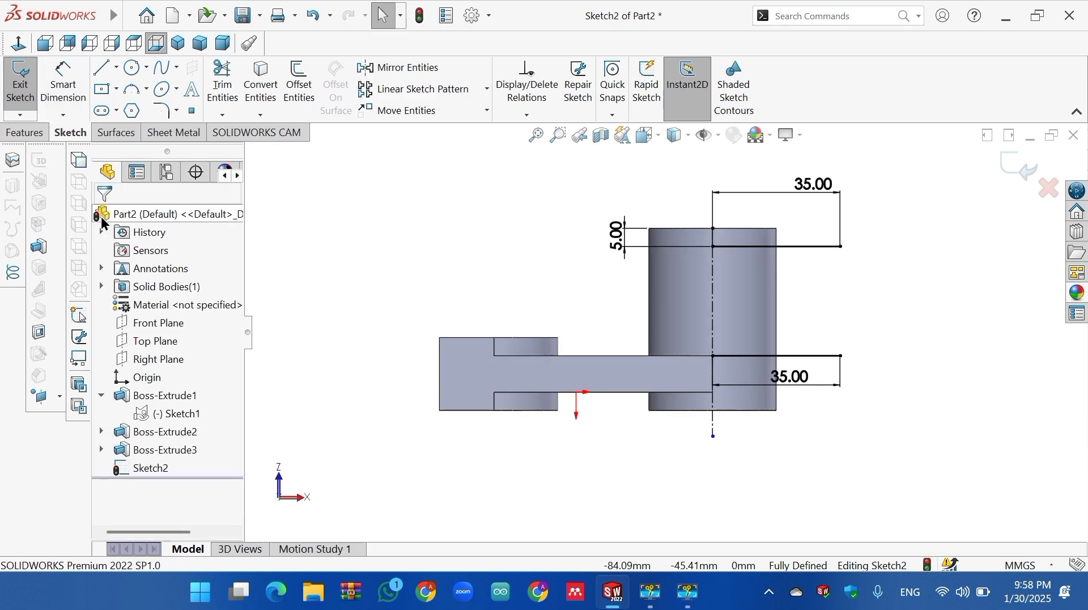
Draw a three-point arc of about 15 mm radius joining the outer ends of both horizontal lines, bulging away from the cylinder
click(132, 93)
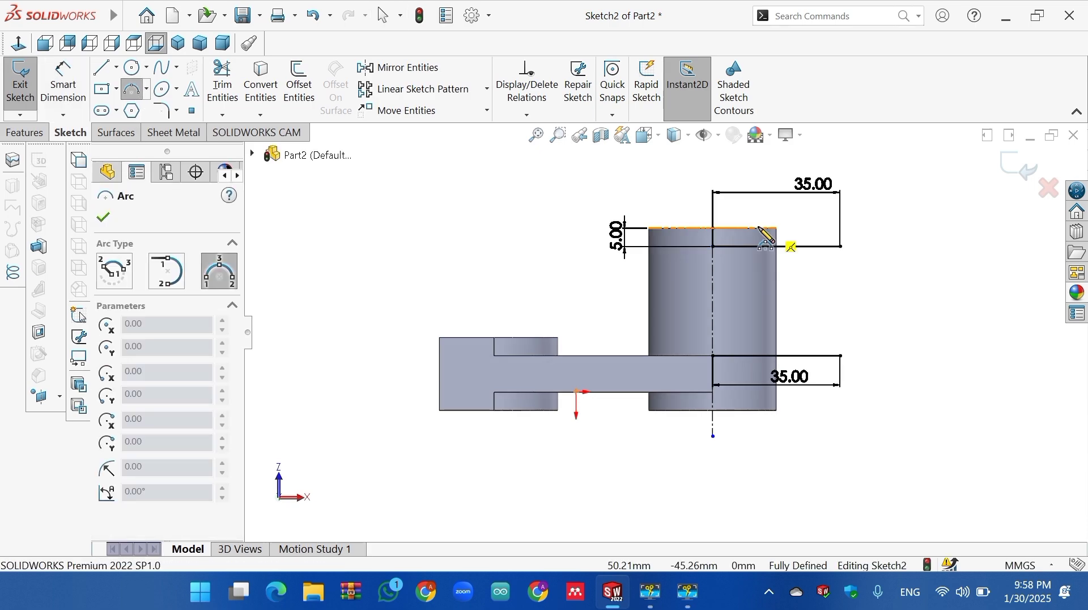
click(840, 246)
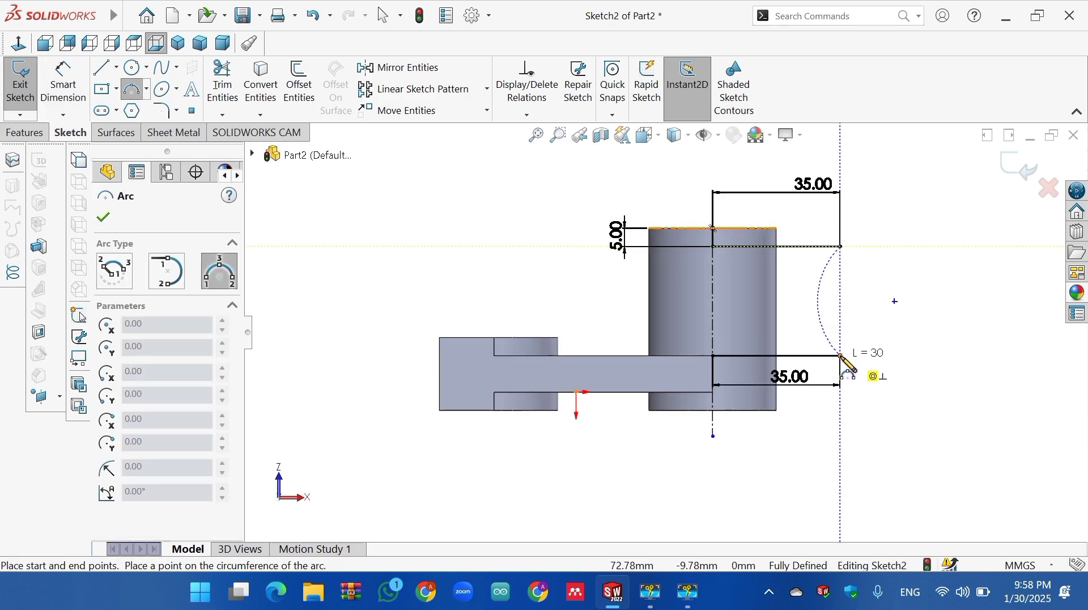
click(841, 356)
click(867, 358)
right_click(869, 355)
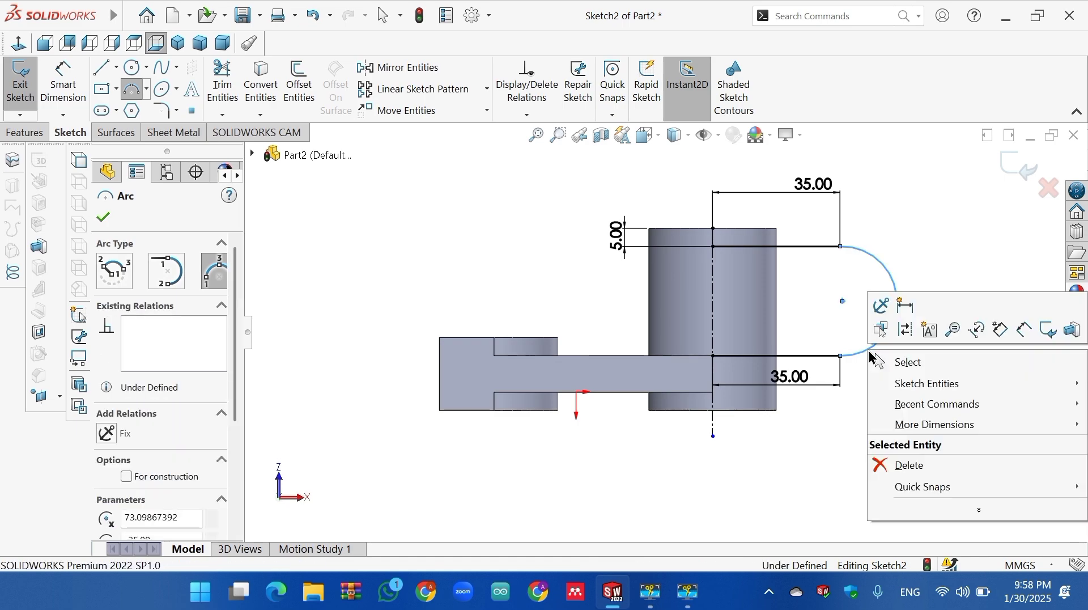
click(898, 368)
Dimension the end arc's radius to 15 mm
click(63, 85)
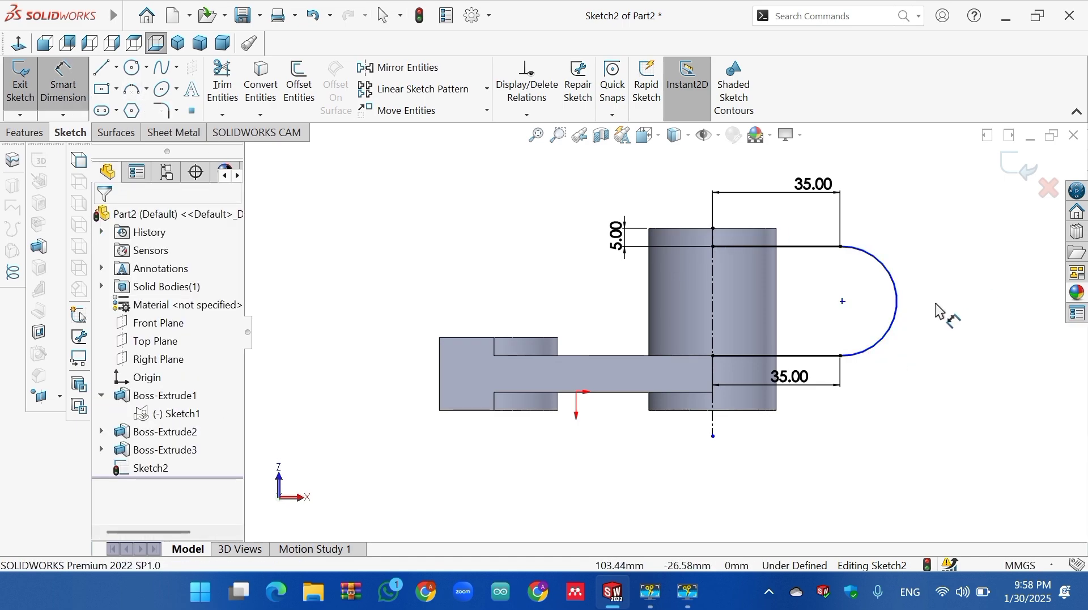
click(897, 330)
click(909, 192)
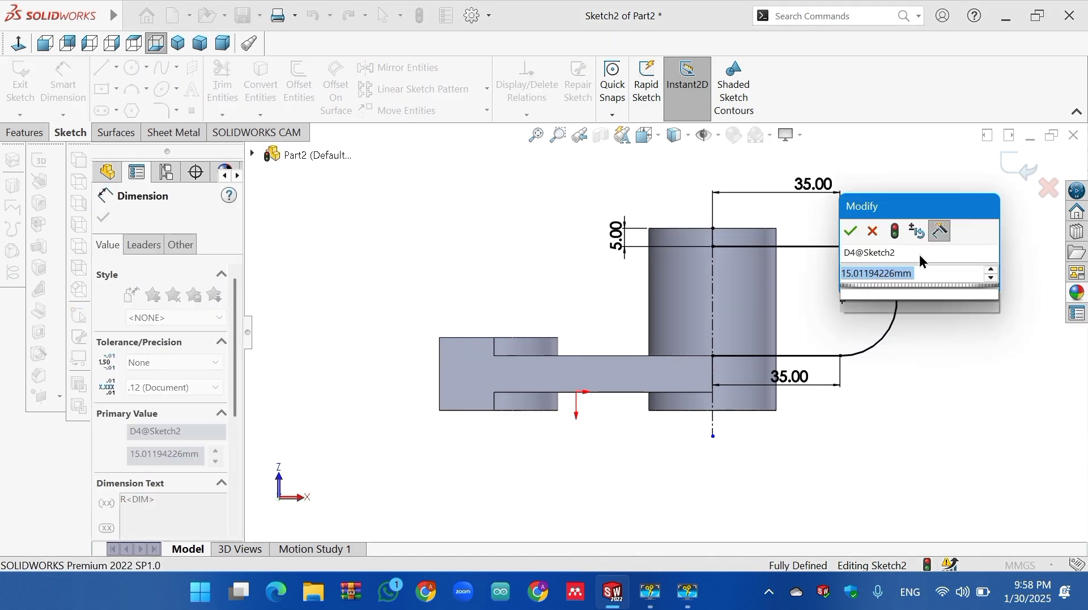
text(15)
key(Return)
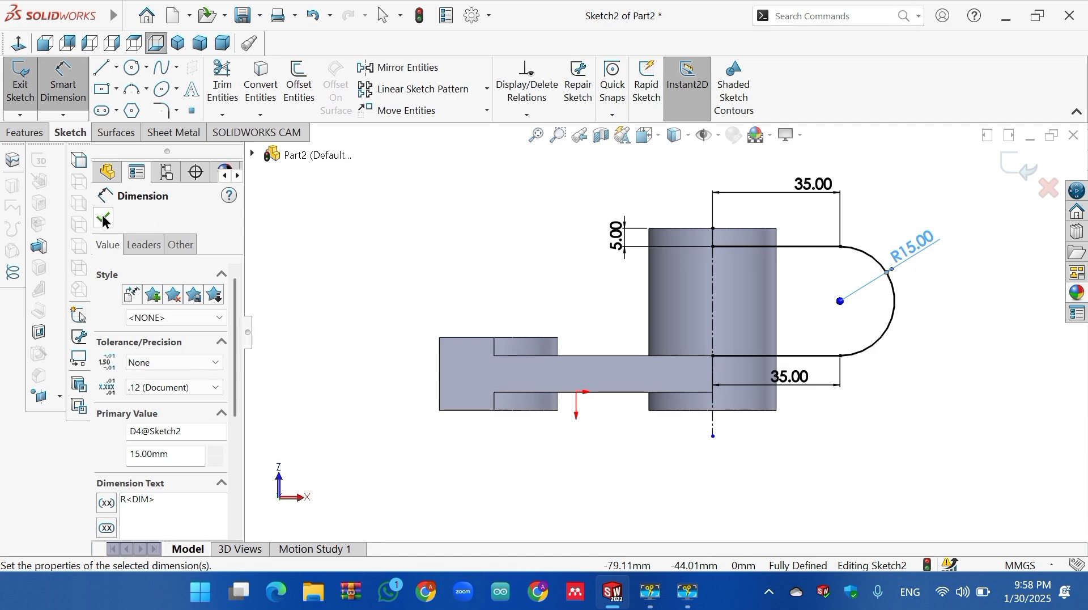
key(Escape)
Draw a circle about 12.5 mm in diameter centered on the end arc's center point
middle_drag(731, 275, 799, 265)
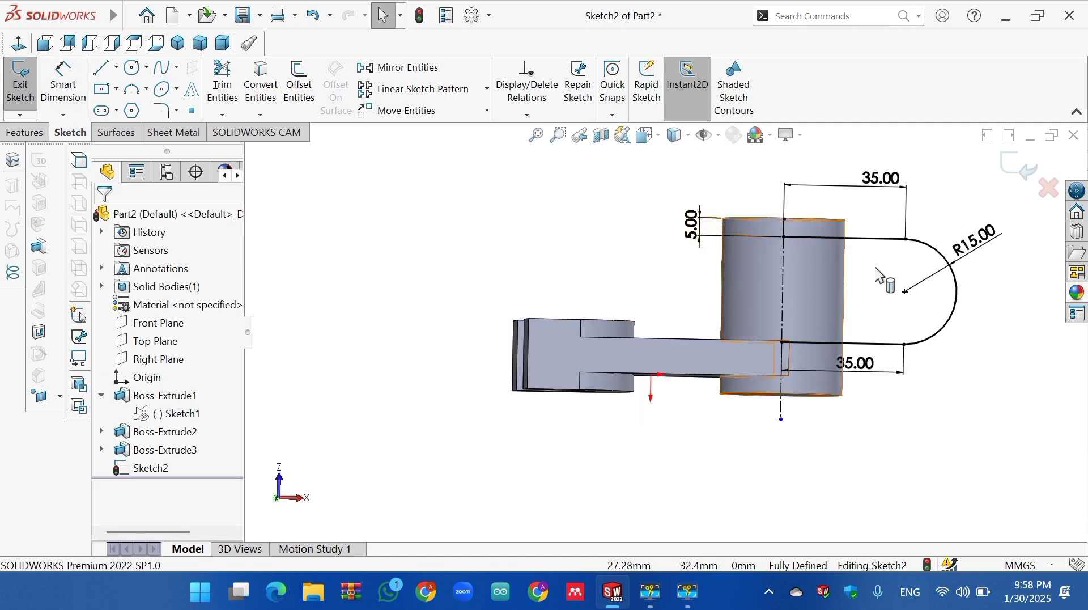
click(130, 73)
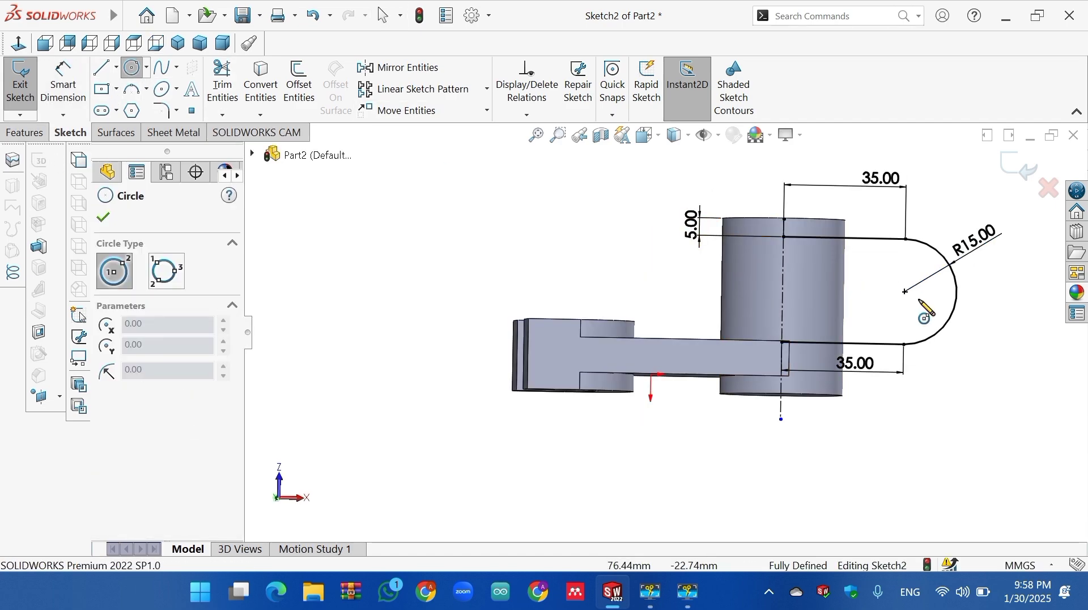
click(905, 291)
click(923, 304)
right_click(923, 305)
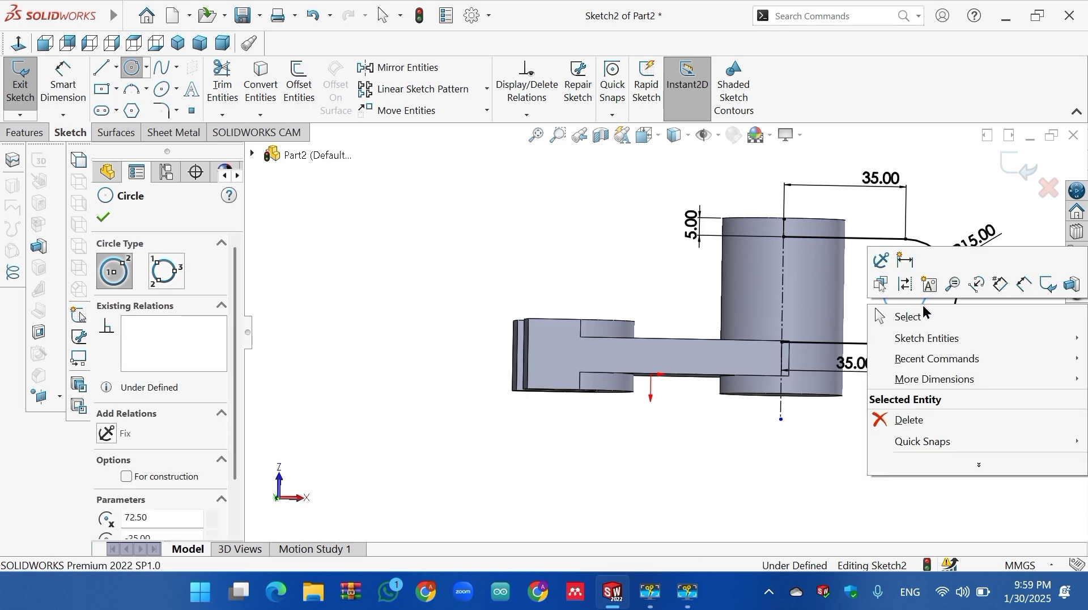
click(919, 319)
Dimension the circle inside the rounded end to a diameter of 16 mm
click(63, 85)
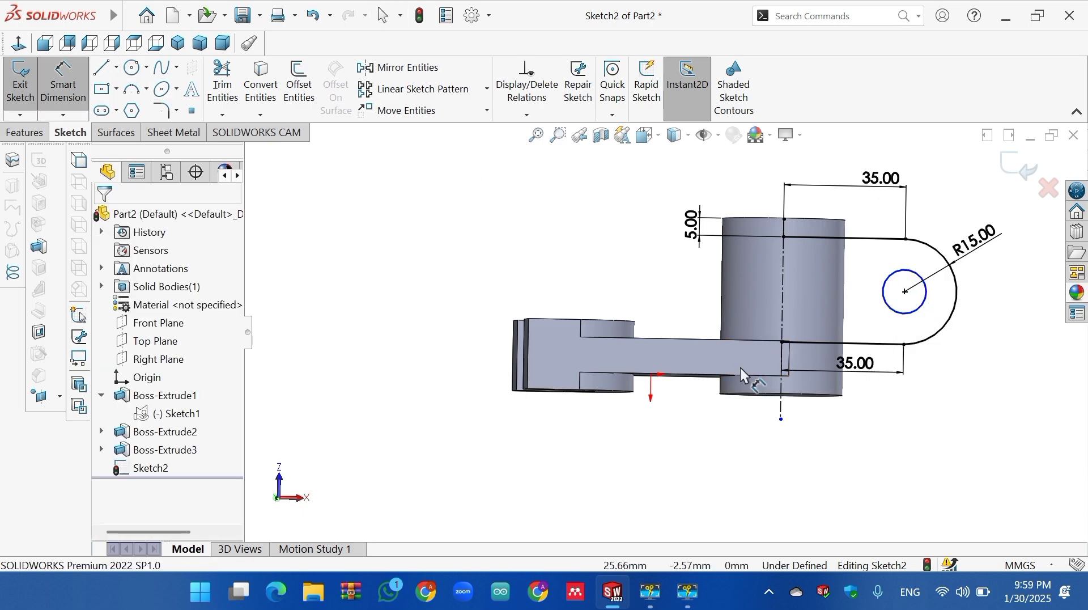
click(920, 307)
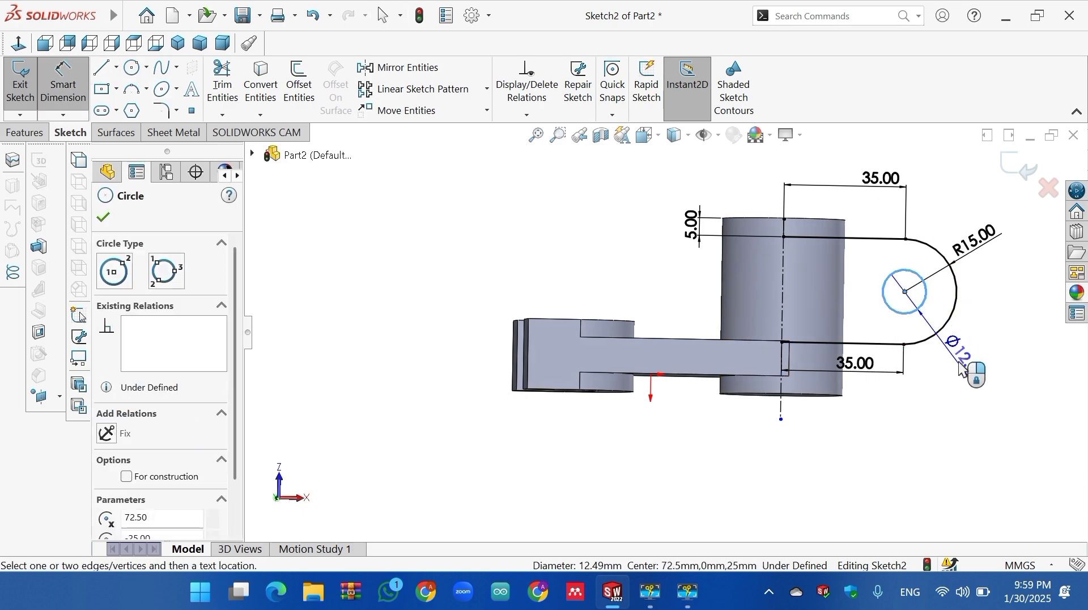
click(966, 371)
text(16)
key(Return)
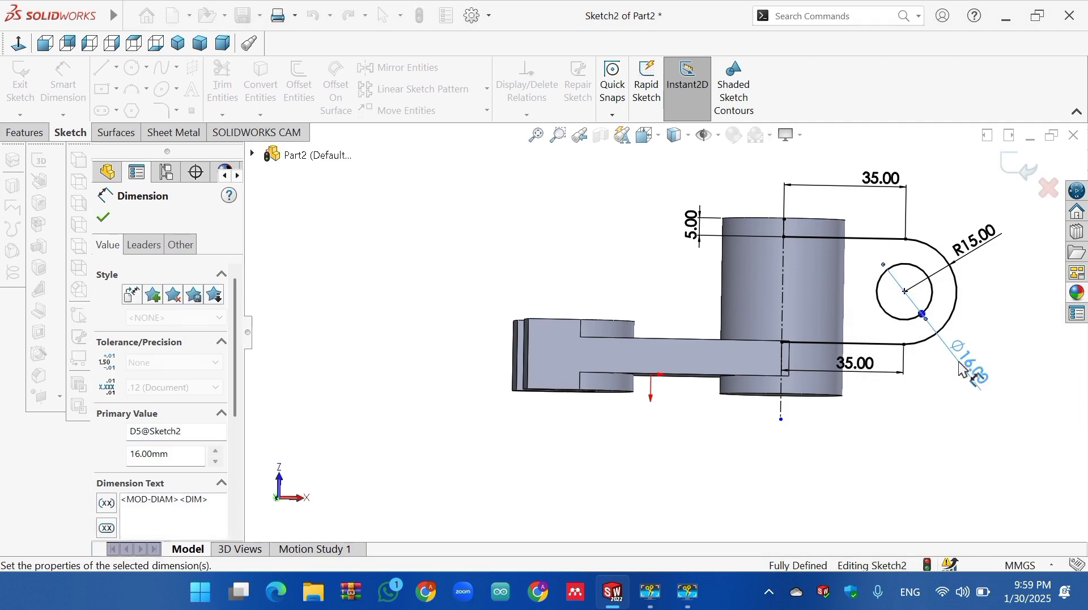
click(537, 139)
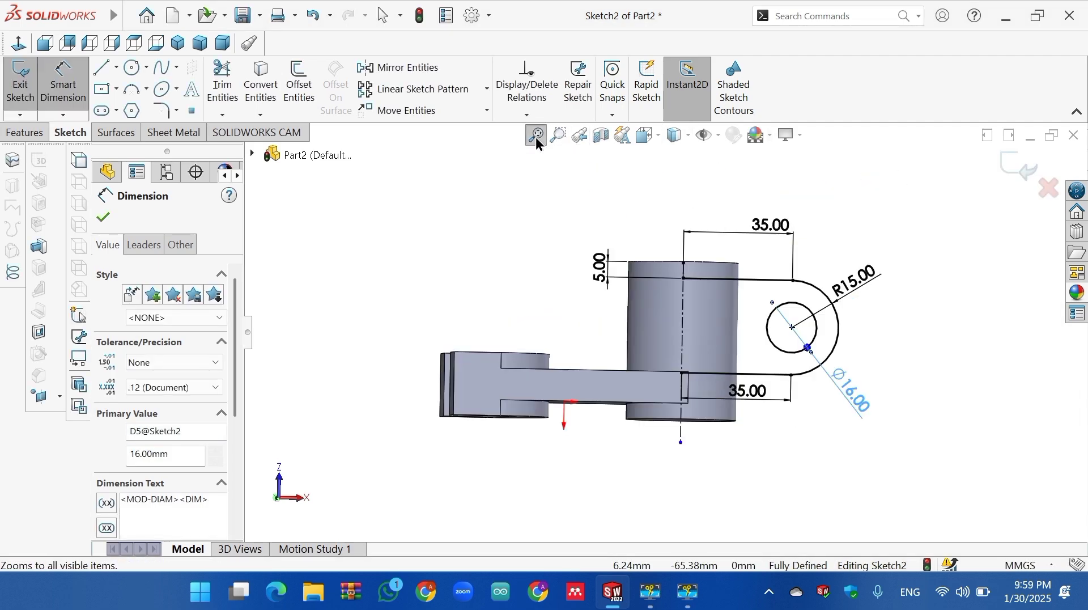
click(103, 217)
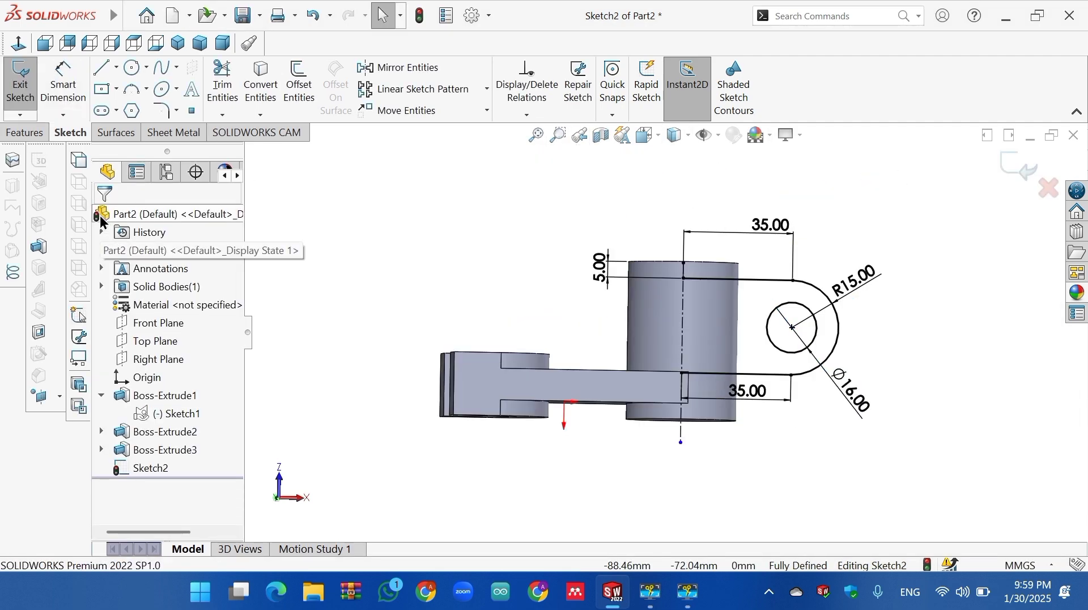
Close the profile with a line along the cylinder's centerline, joining the inner ends of the two horizontal lines
click(102, 67)
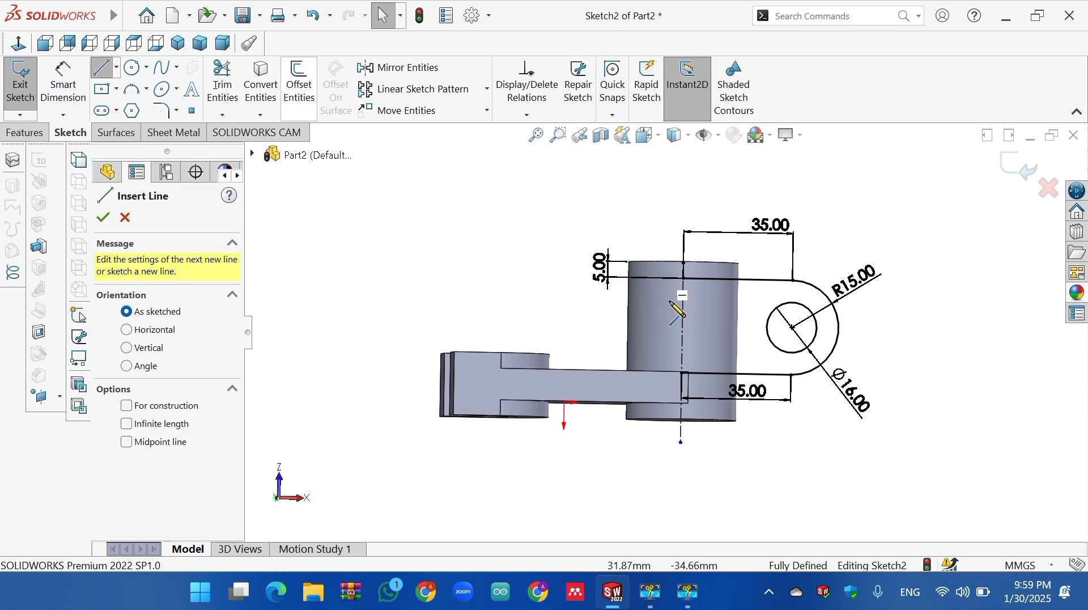
click(683, 278)
click(682, 373)
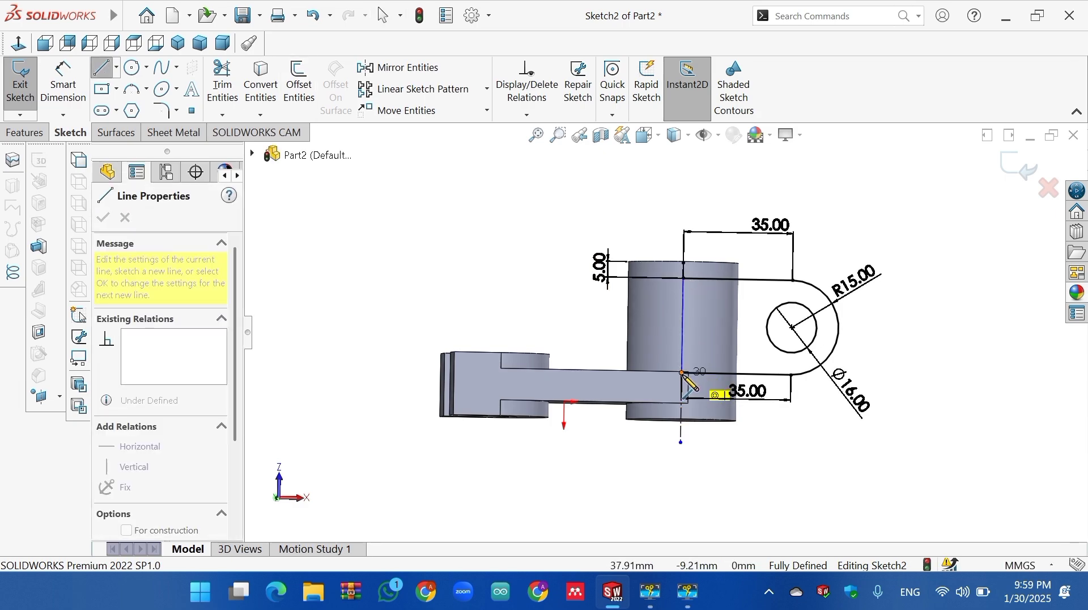
right_click(683, 375)
click(719, 387)
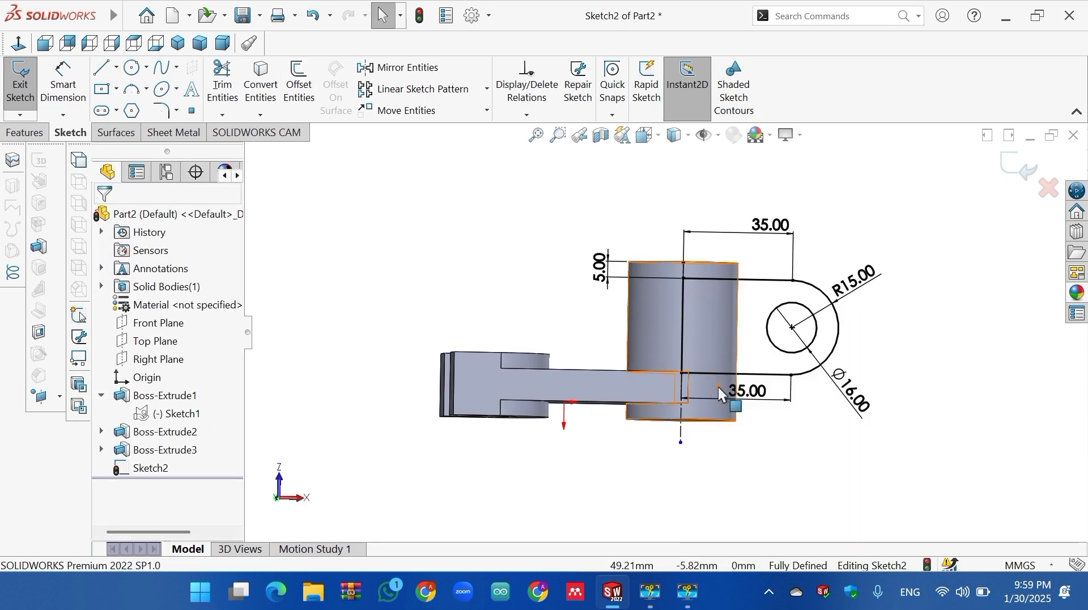
Extrude the closed profile with its circular hole as a boss, 25 mm deep with the Mid Plane end condition and merged result
key(ctrl+7)
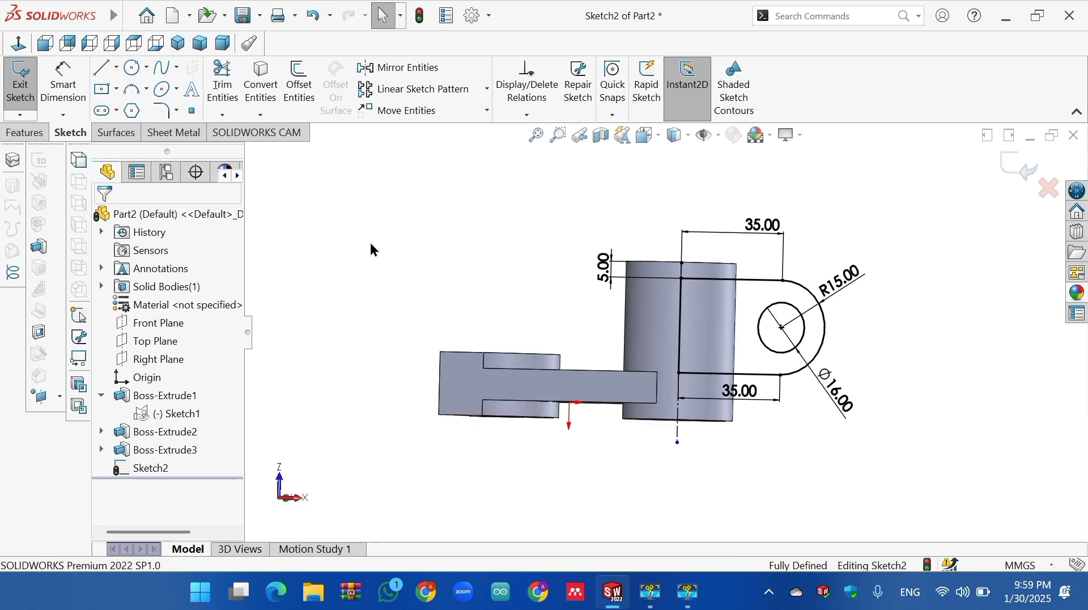
click(23, 134)
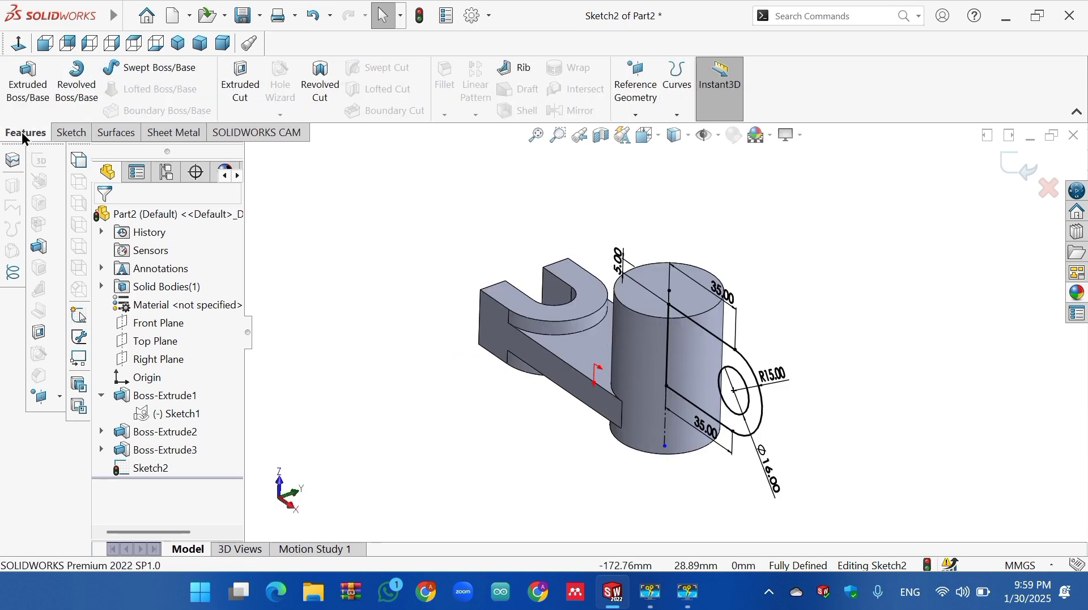
click(41, 89)
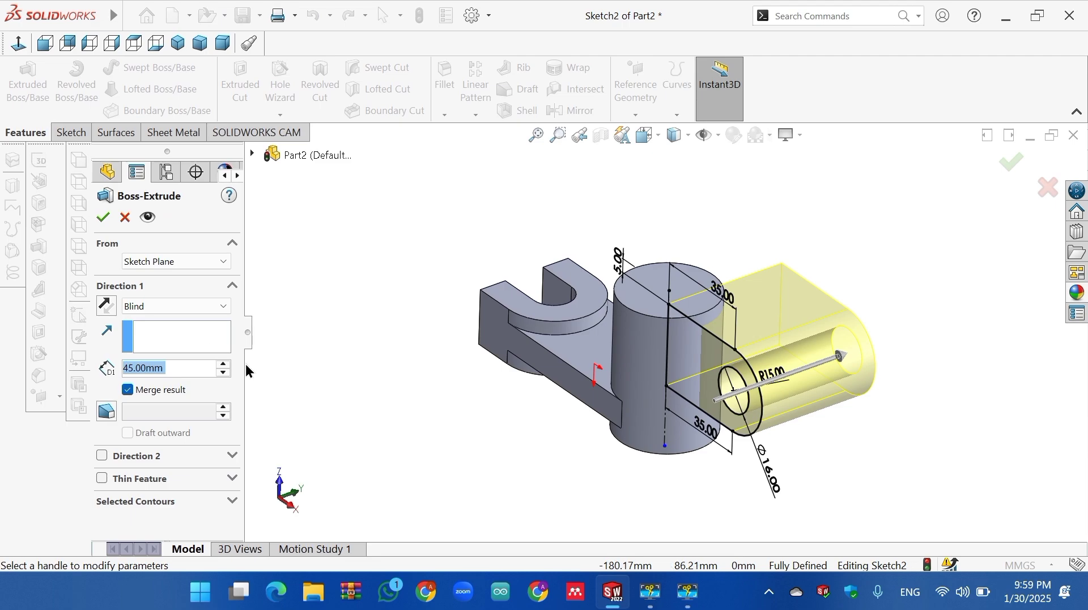
click(230, 367)
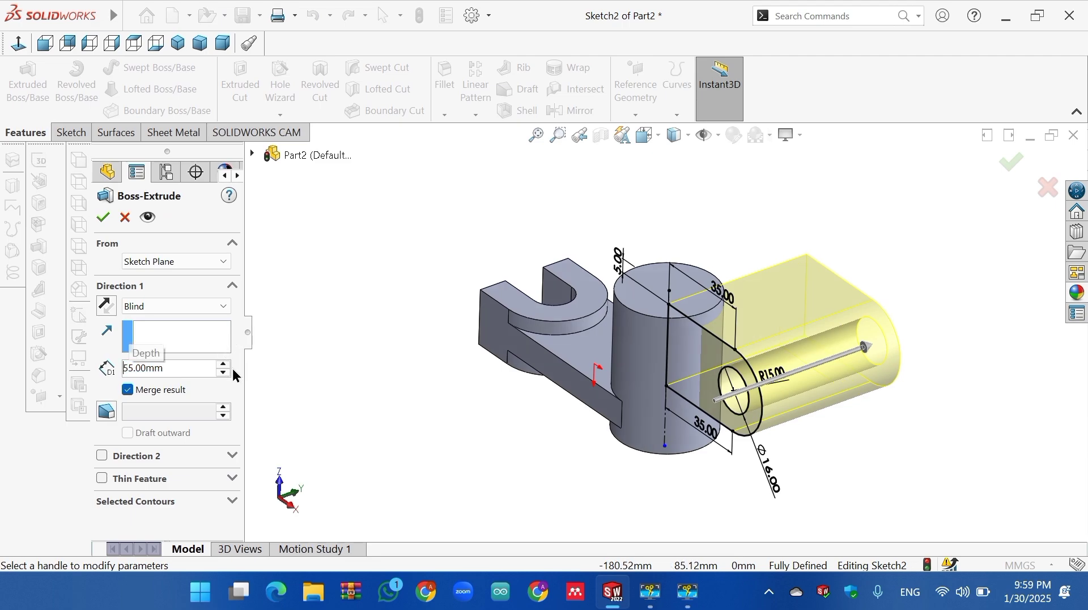
double_click(202, 371)
text(25)
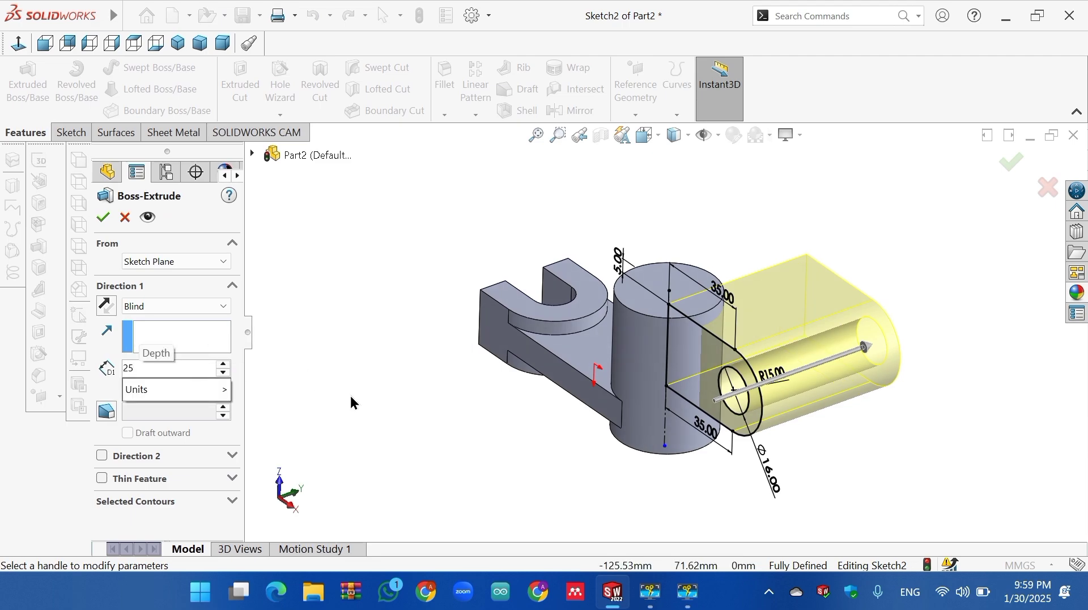
key(Return)
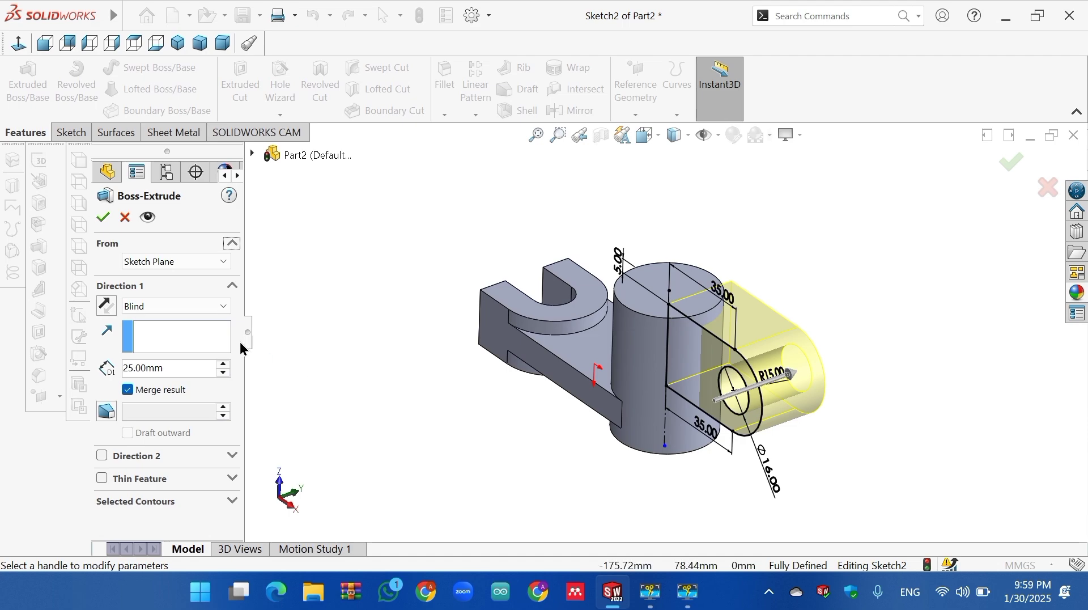
click(224, 306)
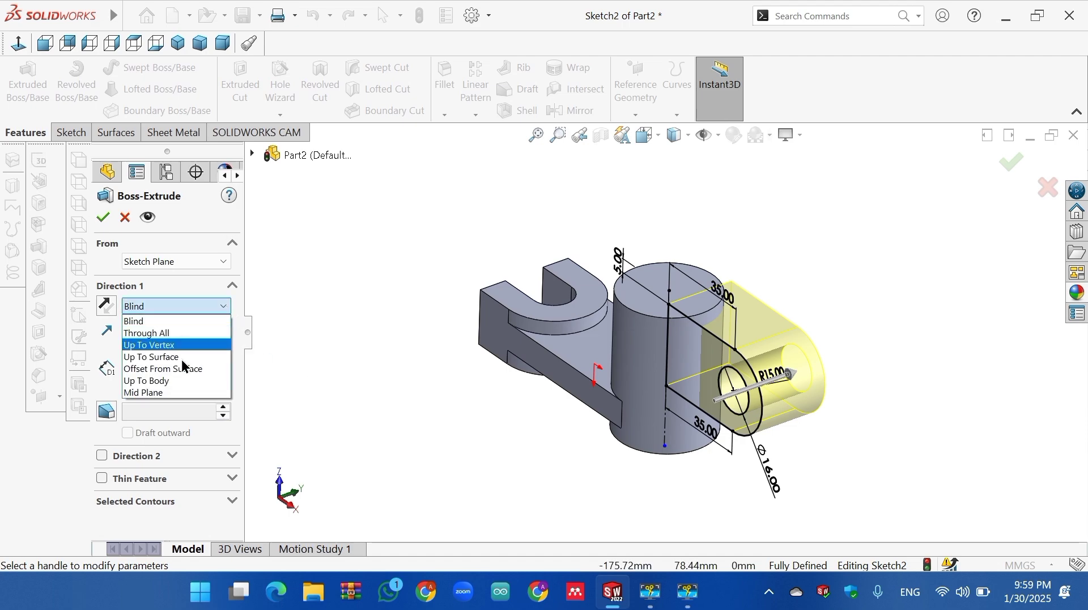
click(162, 392)
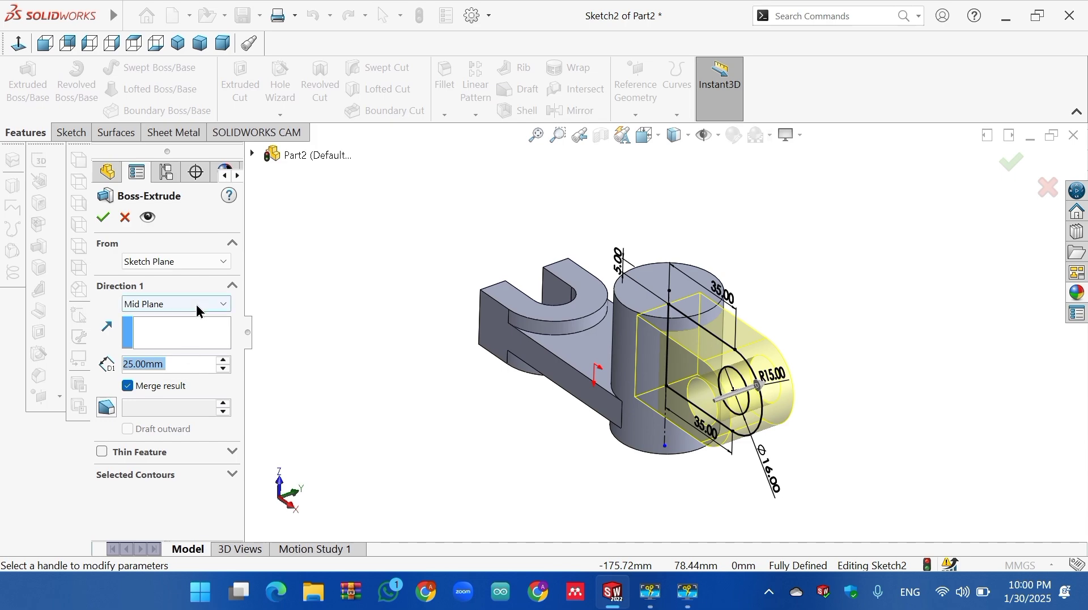
click(103, 218)
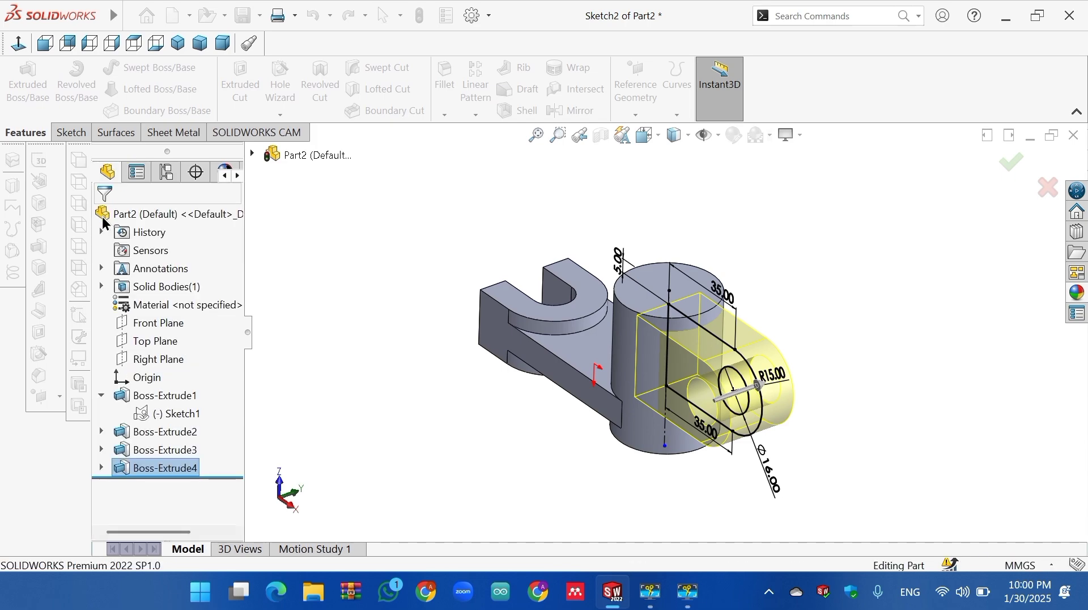
Rotate the model to examine the extruded lug and its hole beside the cylinder from the front
click(397, 345)
key(Up)
key(Up)
key(Right)
key(Right)
key(Right)
key(Right)
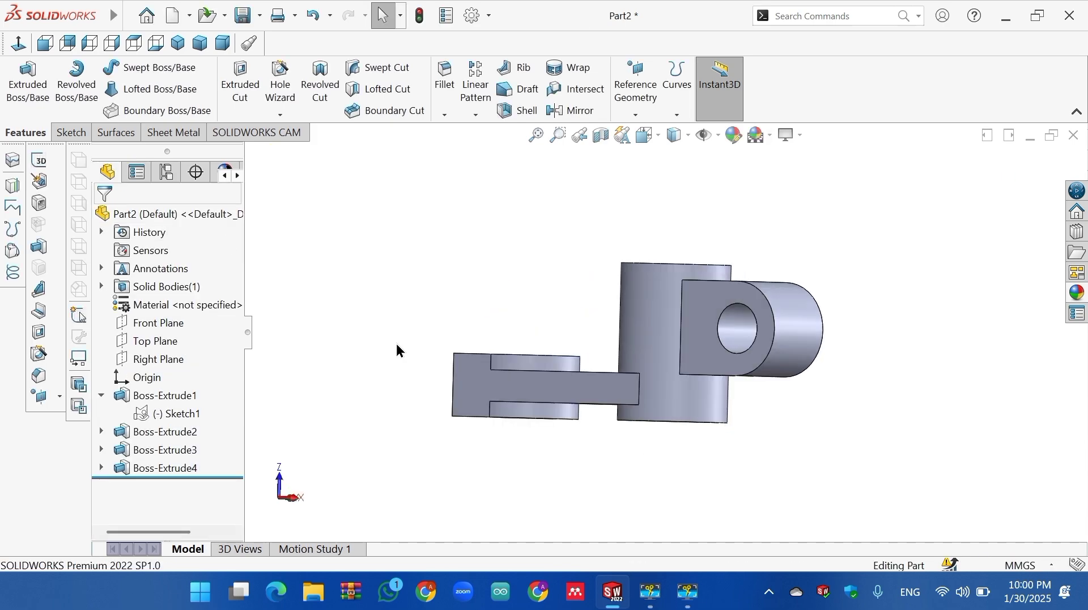
Sketch a circle about 16 mm in diameter on the cylinder's top face, concentric with the cylinder
key(Down)
key(Down)
key(Down)
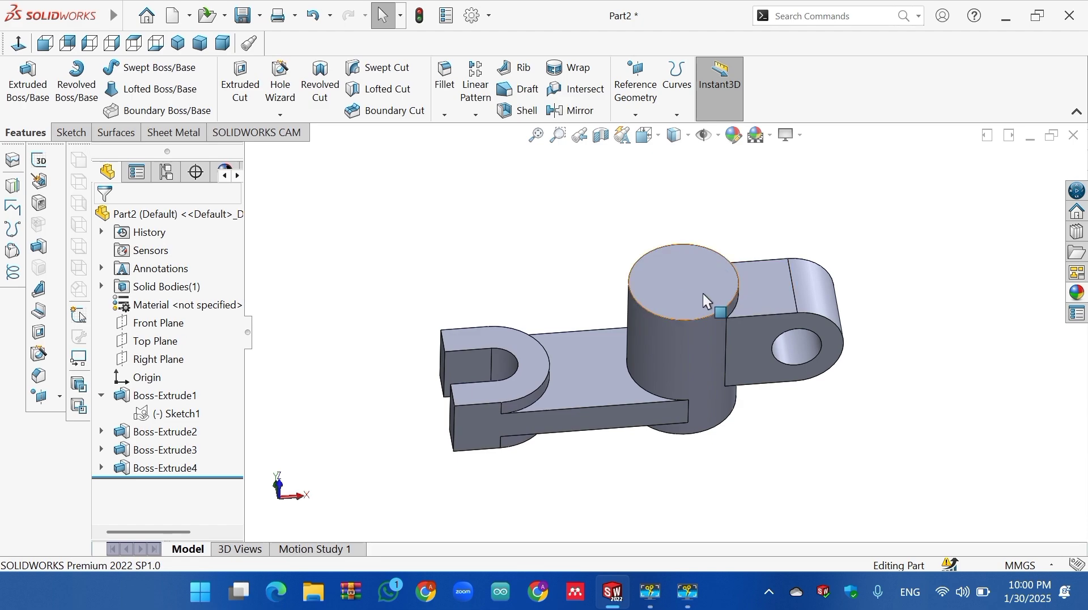
click(704, 300)
click(761, 255)
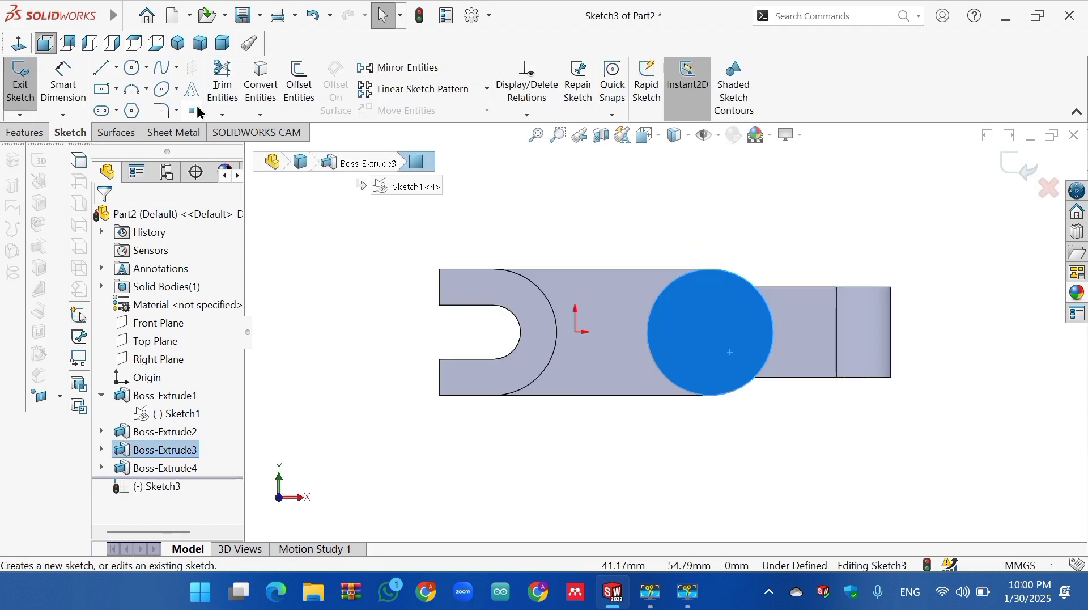
click(133, 68)
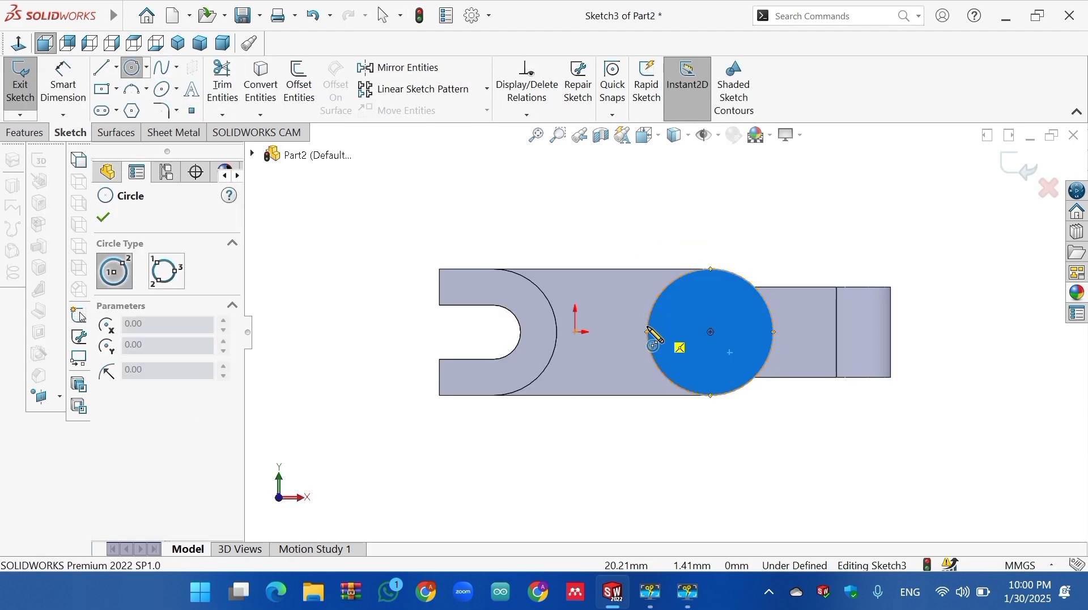
click(710, 332)
click(736, 346)
right_click(736, 347)
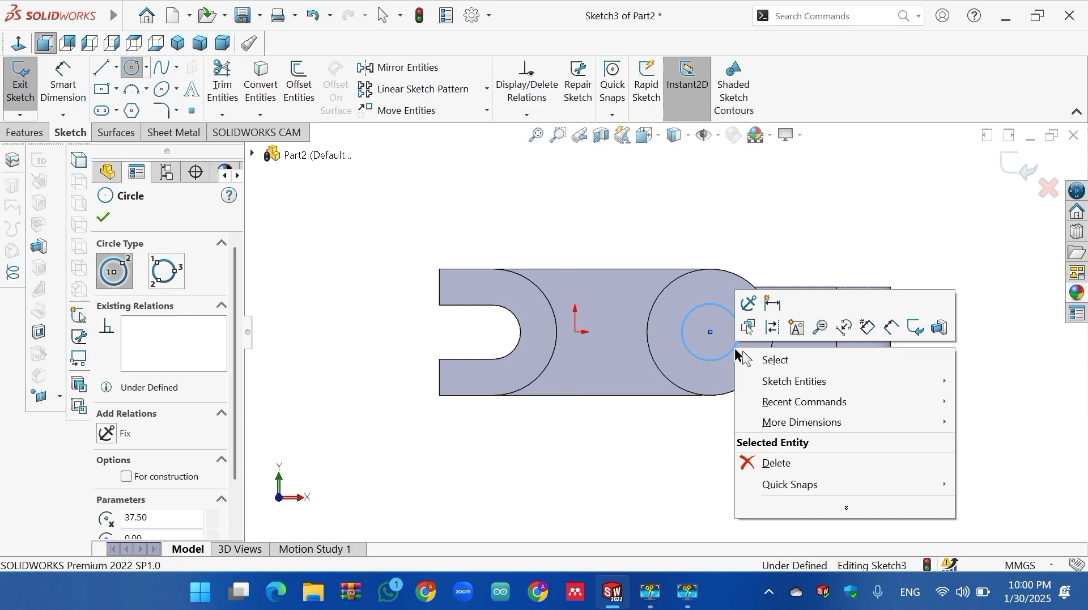
click(776, 366)
Dimension the concentric circle to a diameter of 25 mm
click(59, 92)
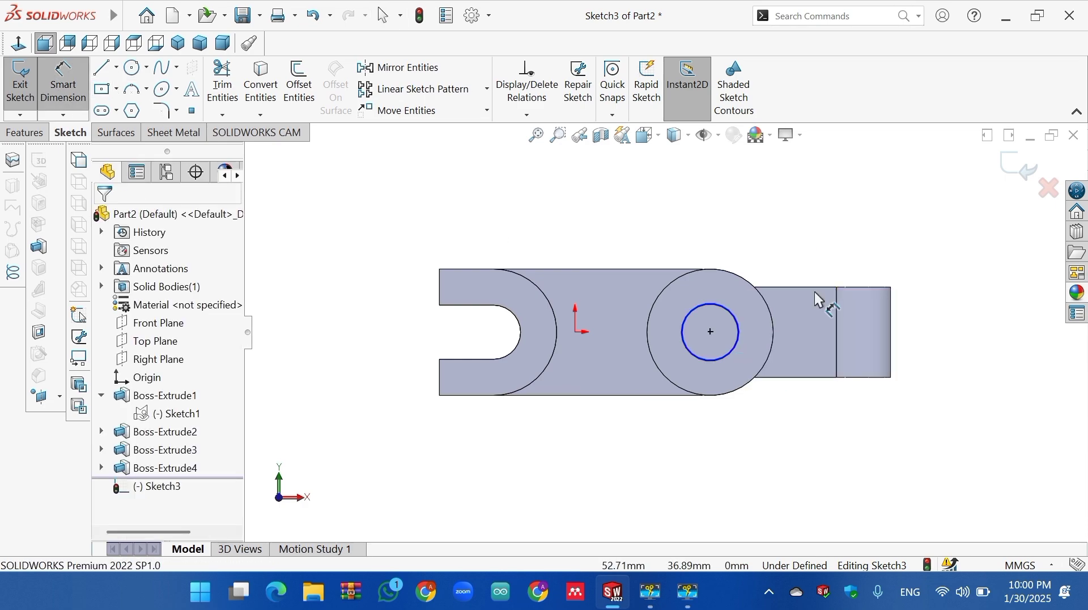
click(738, 332)
click(735, 225)
text(25)
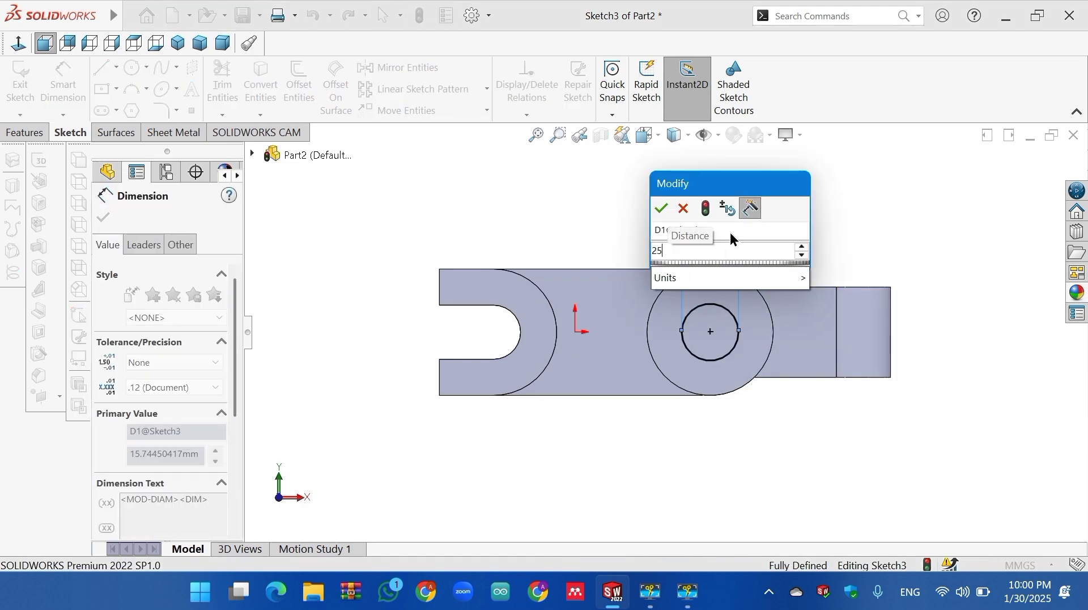
key(Return)
click(104, 217)
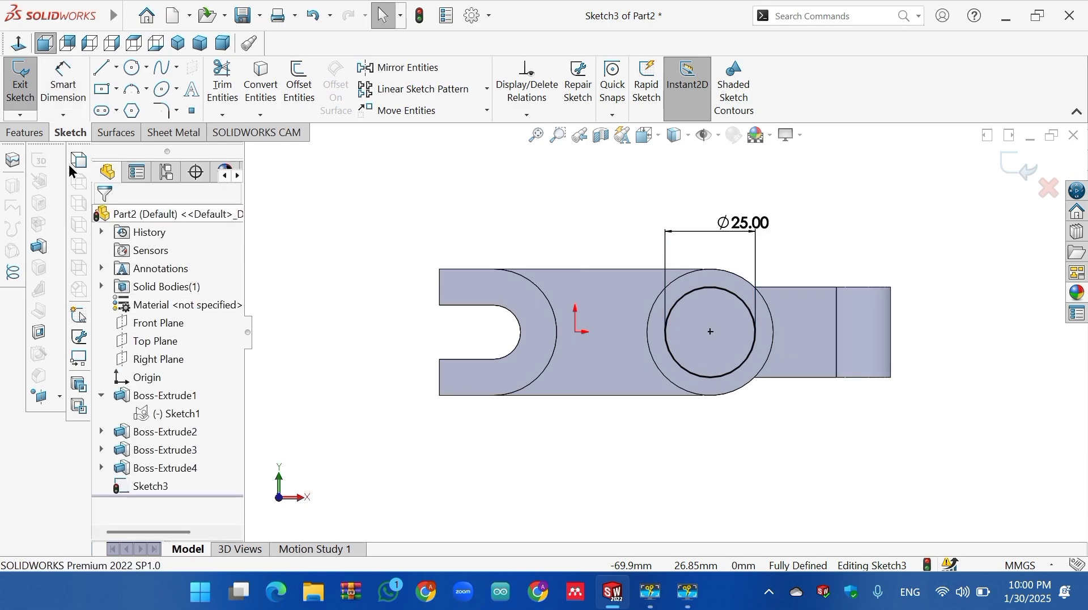
Cut-extrude the 25 mm circle with the Through All end condition to bore the cylinder
click(33, 132)
click(244, 90)
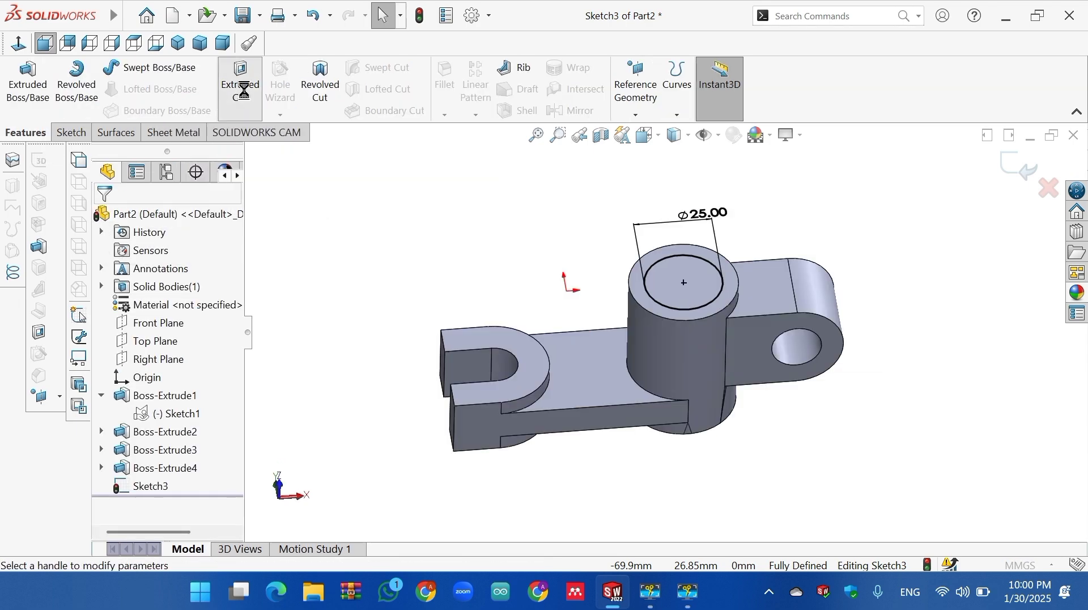
click(224, 304)
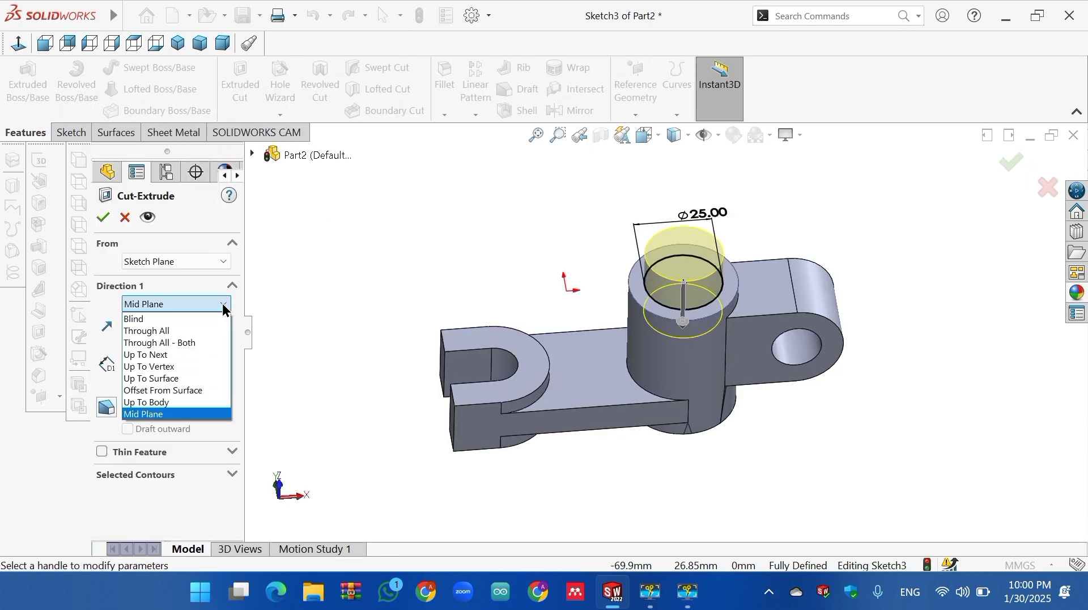
click(175, 330)
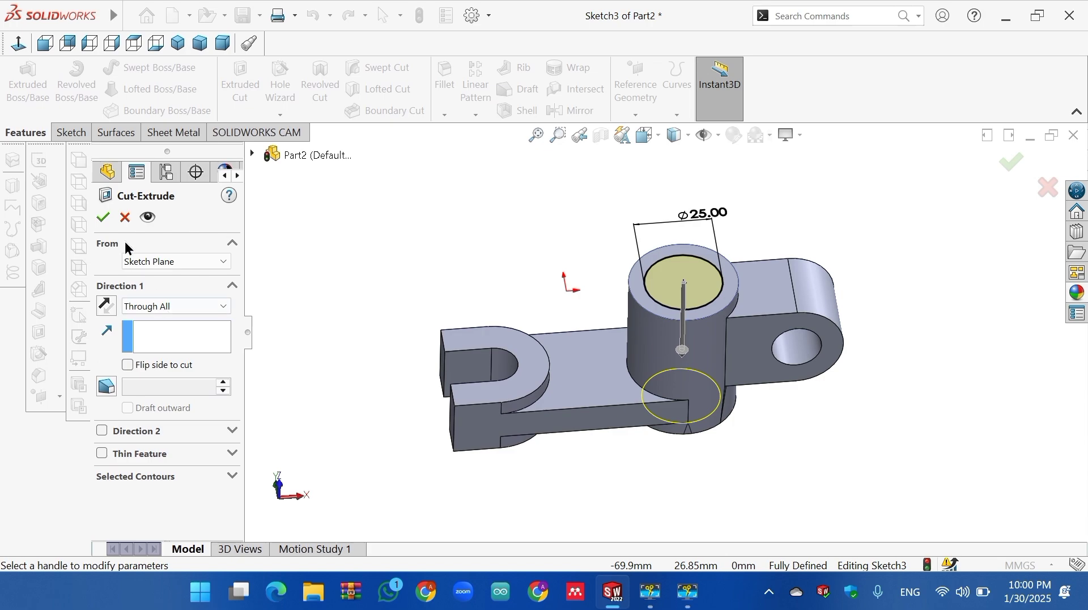
click(103, 217)
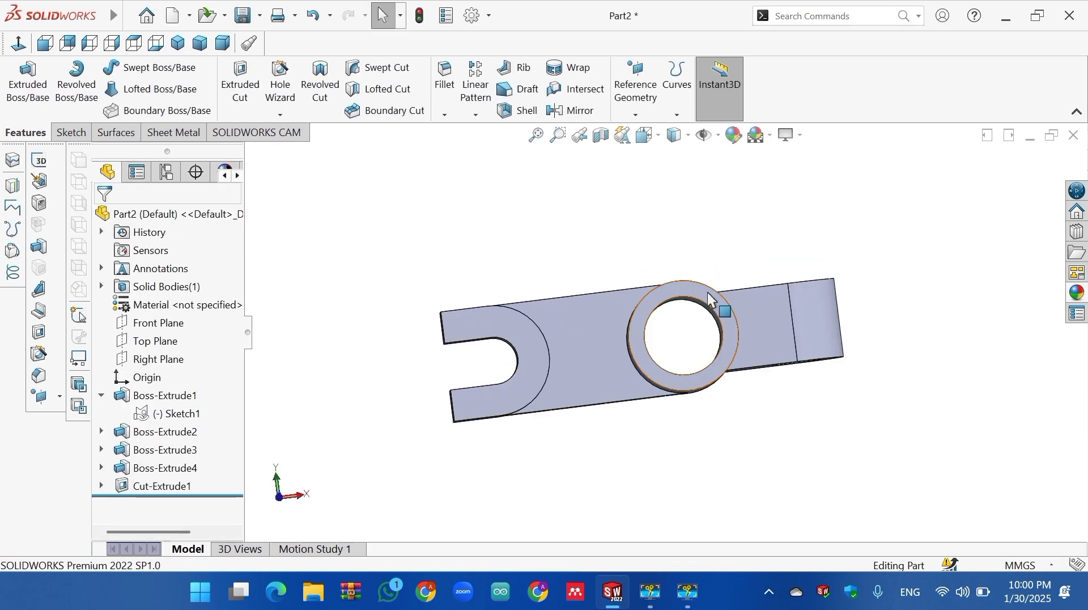
On the cylinder's top ring face, sketch a horizontal construction line level with the origin, from inside the bore to beyond the lug's end
click(729, 344)
click(786, 306)
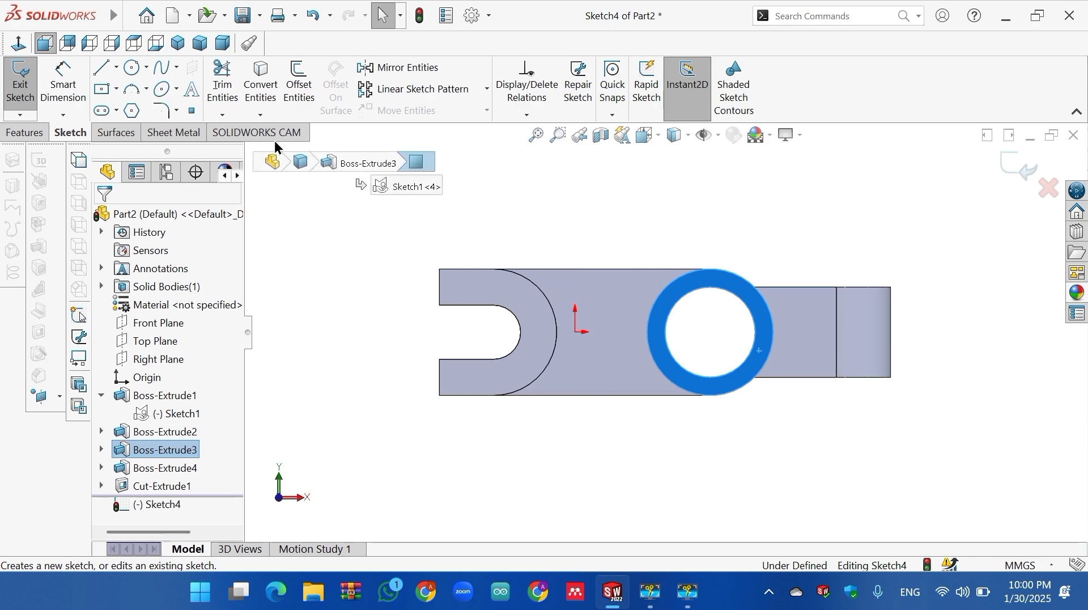
click(103, 73)
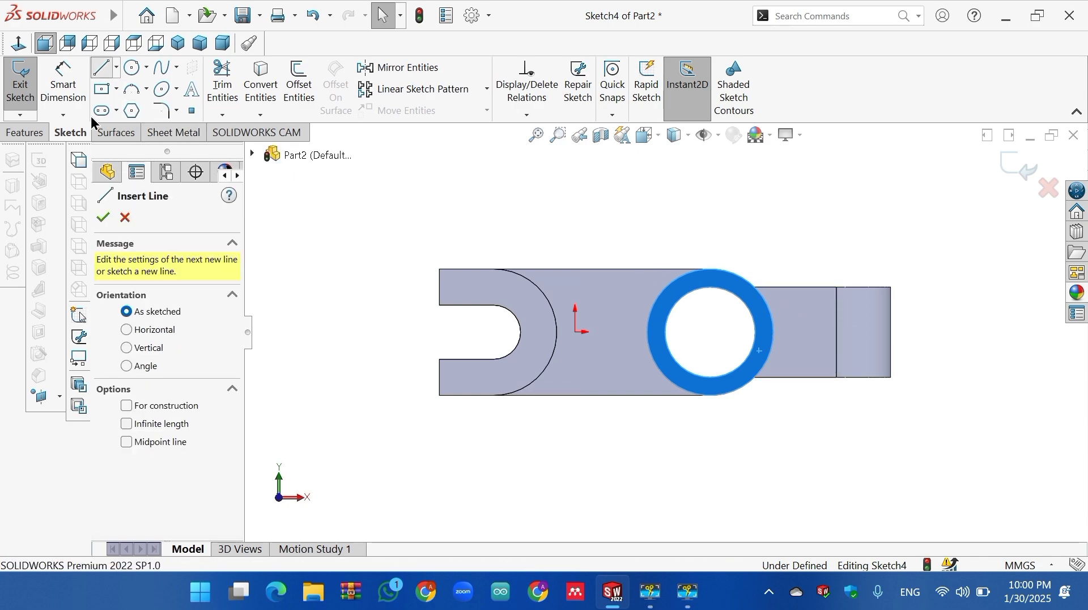
click(126, 407)
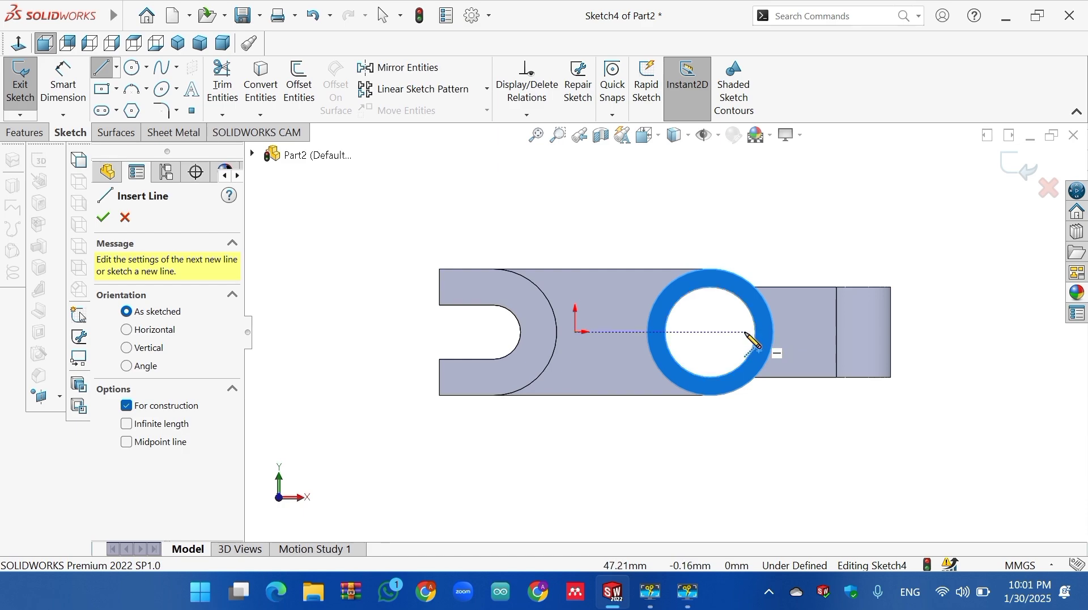
click(745, 333)
click(961, 332)
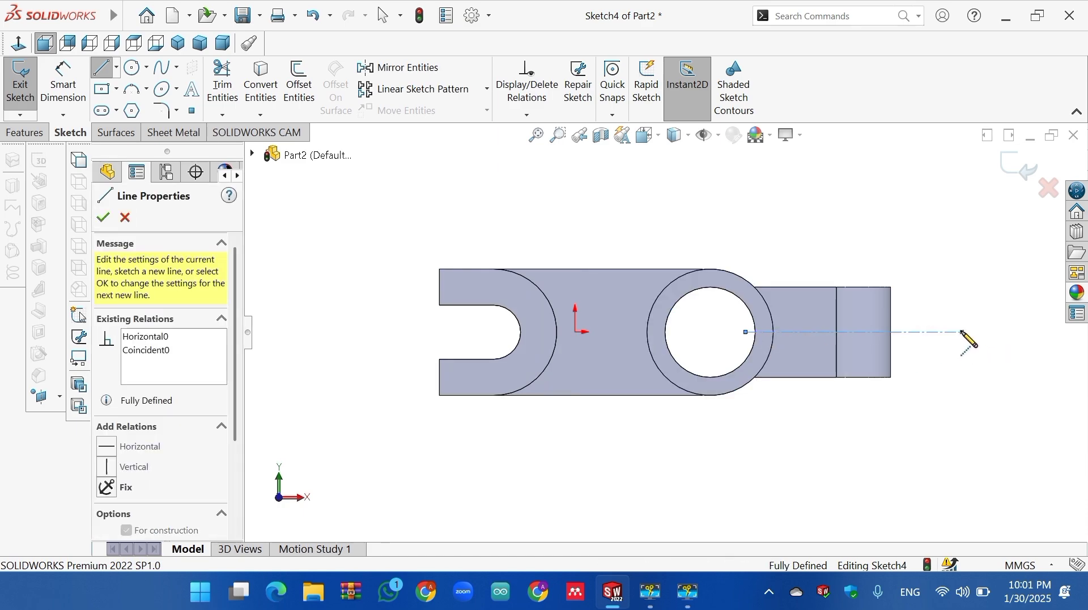
right_click(961, 332)
click(930, 342)
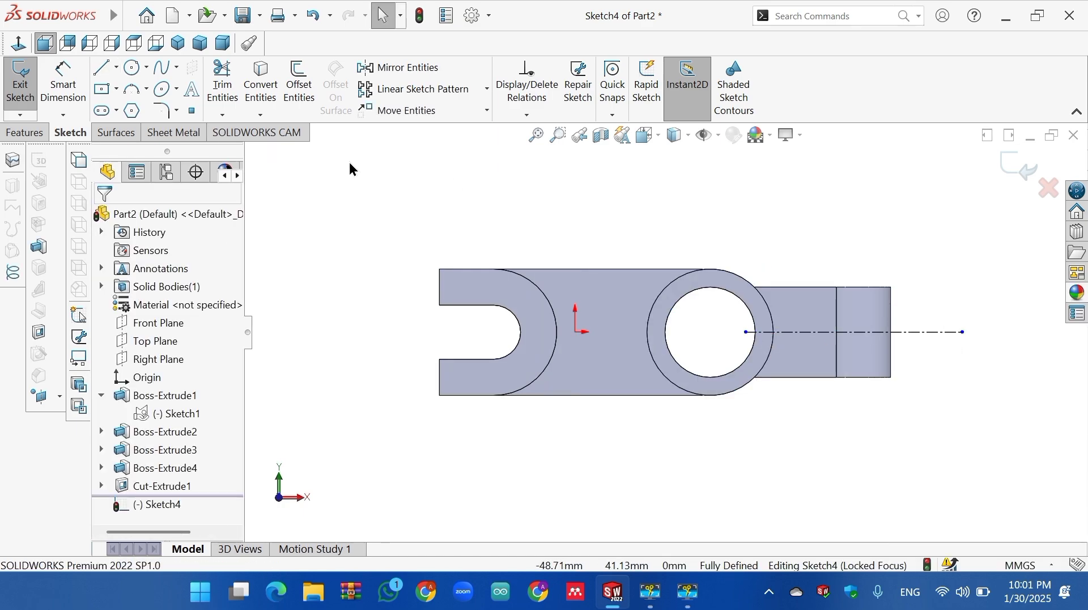
Sketch a center rectangle about 52 mm by 7.5 mm on the construction line, spanning from inside the bore past the lug's end
click(104, 89)
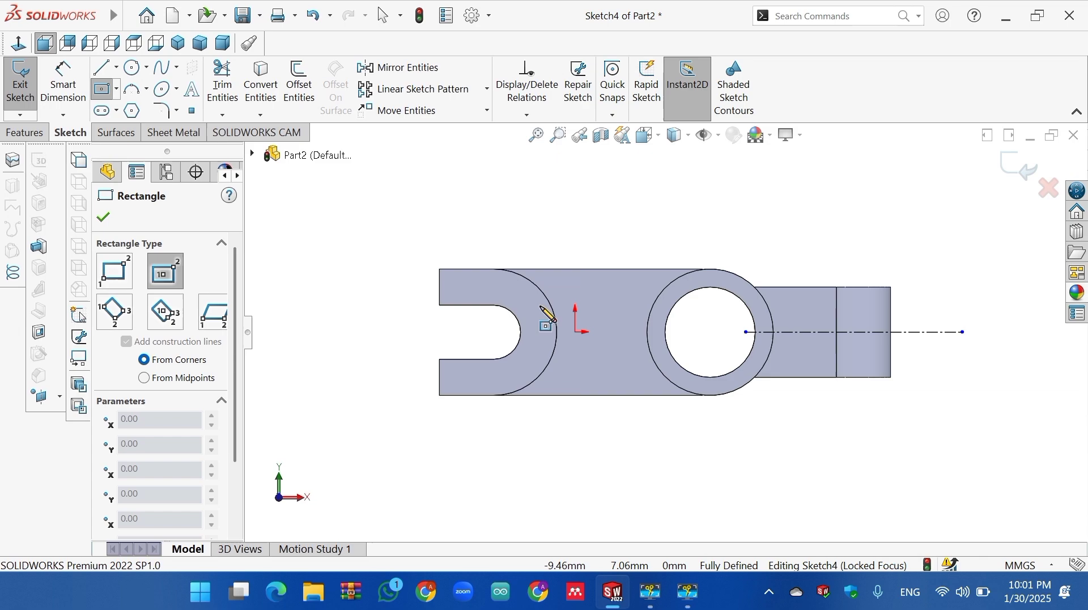
click(812, 332)
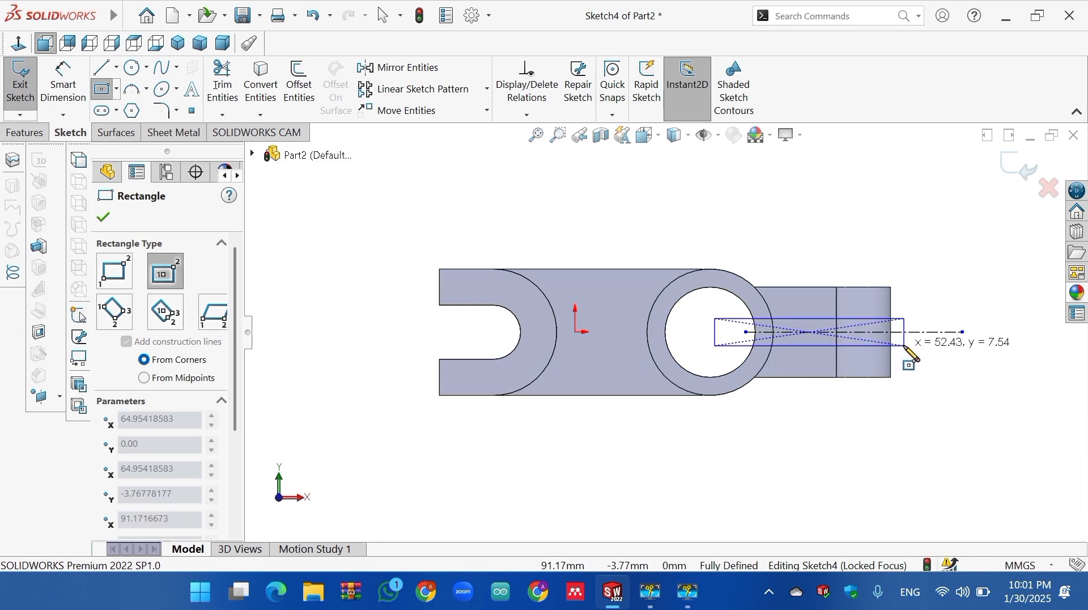
click(905, 346)
right_click(907, 347)
click(901, 356)
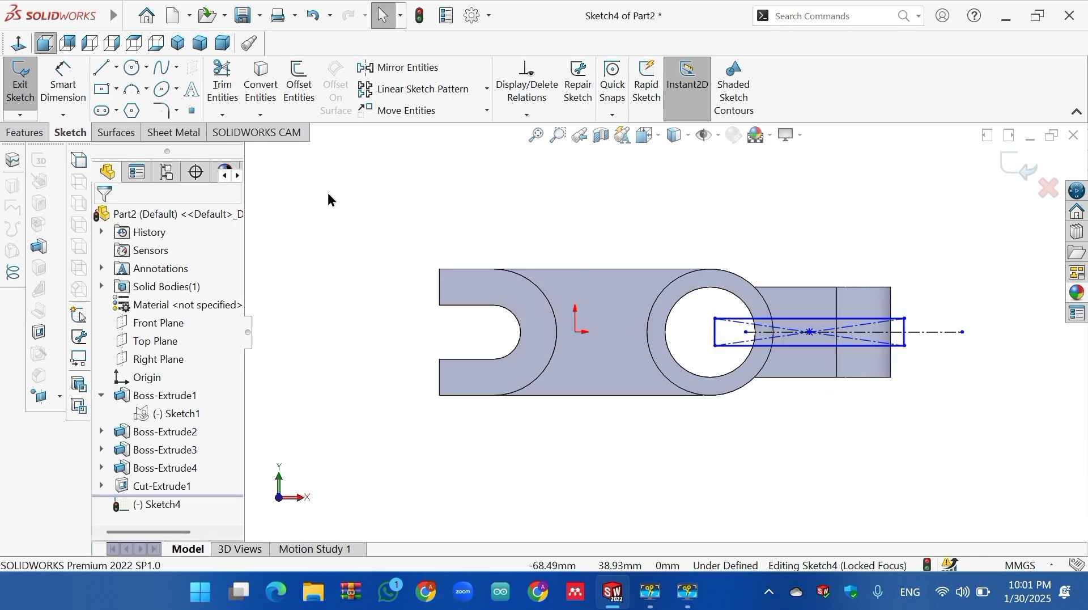
Dimension the short side of the rectangle across the lug to 5 mm
click(72, 88)
click(906, 344)
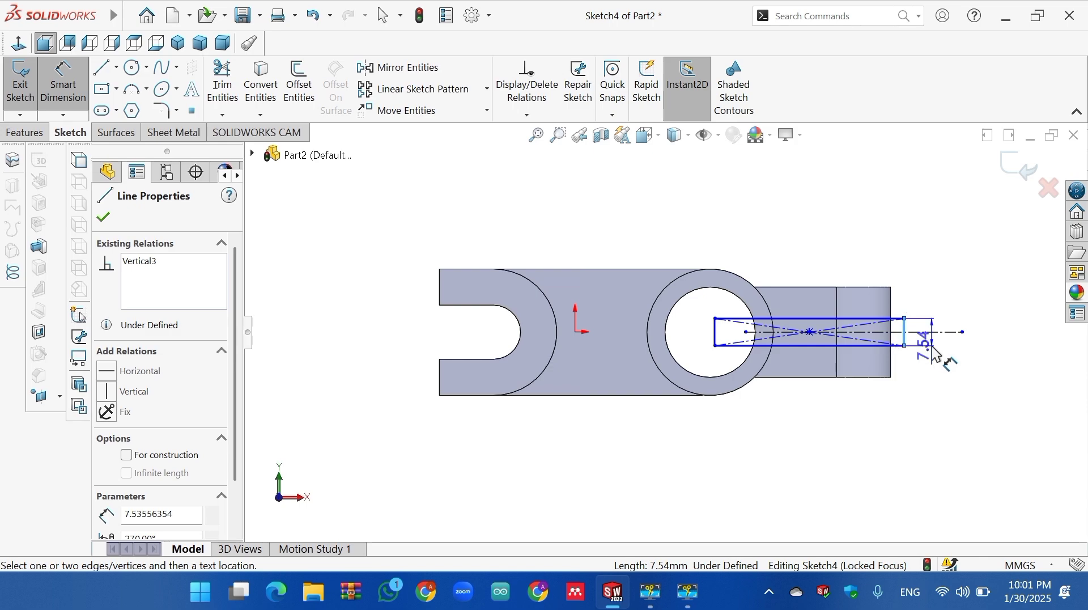
click(931, 371)
text(5)
key(Return)
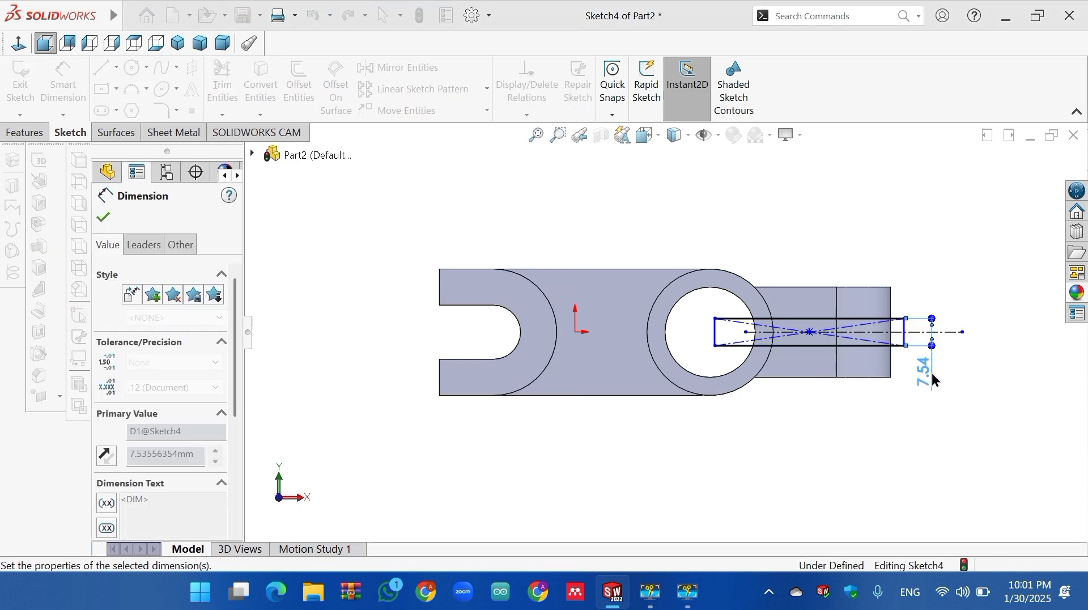
click(103, 220)
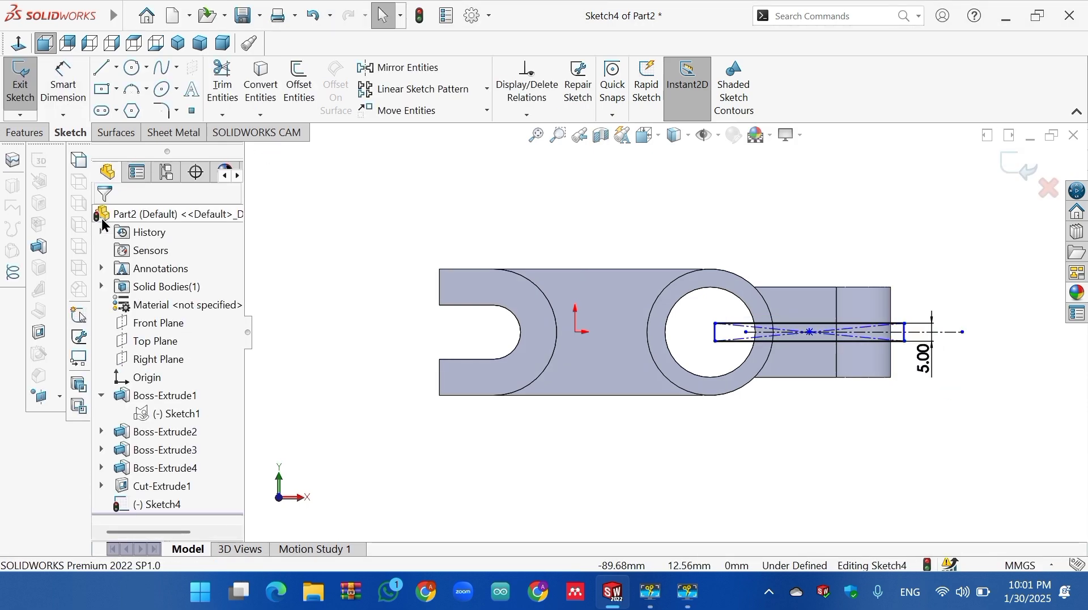
Cut-extrude the 5 mm wide rectangle with the Through All end condition to split the cylinder wall and the lug
click(31, 134)
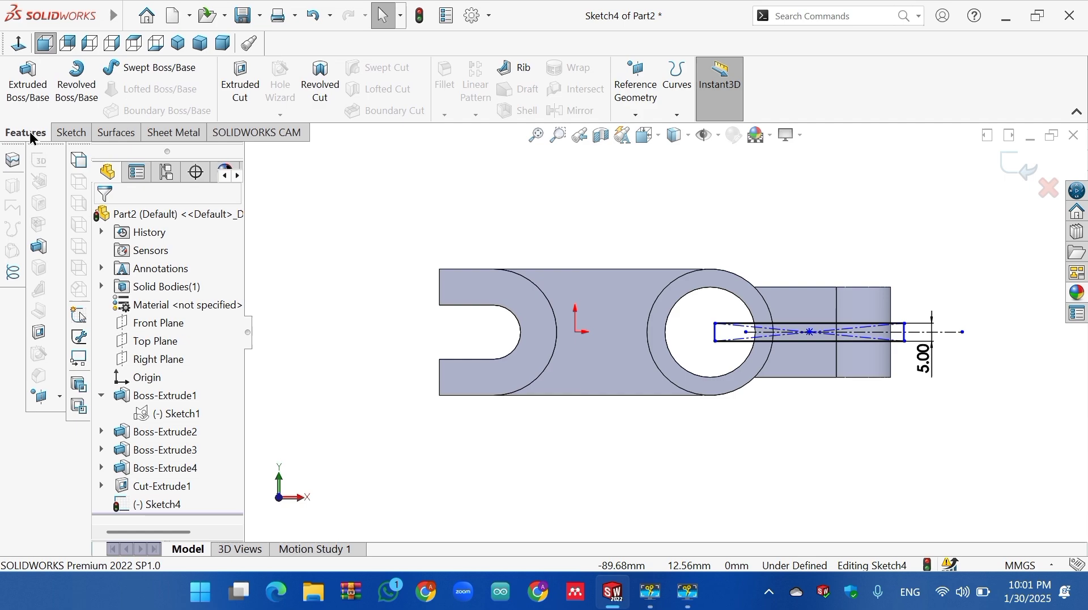
click(241, 97)
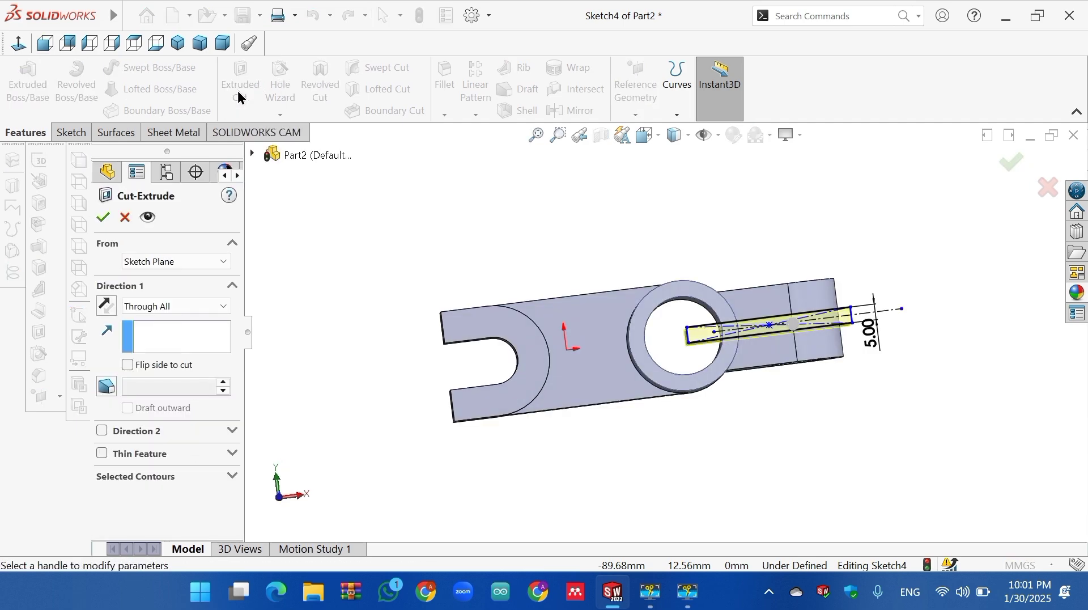
click(226, 307)
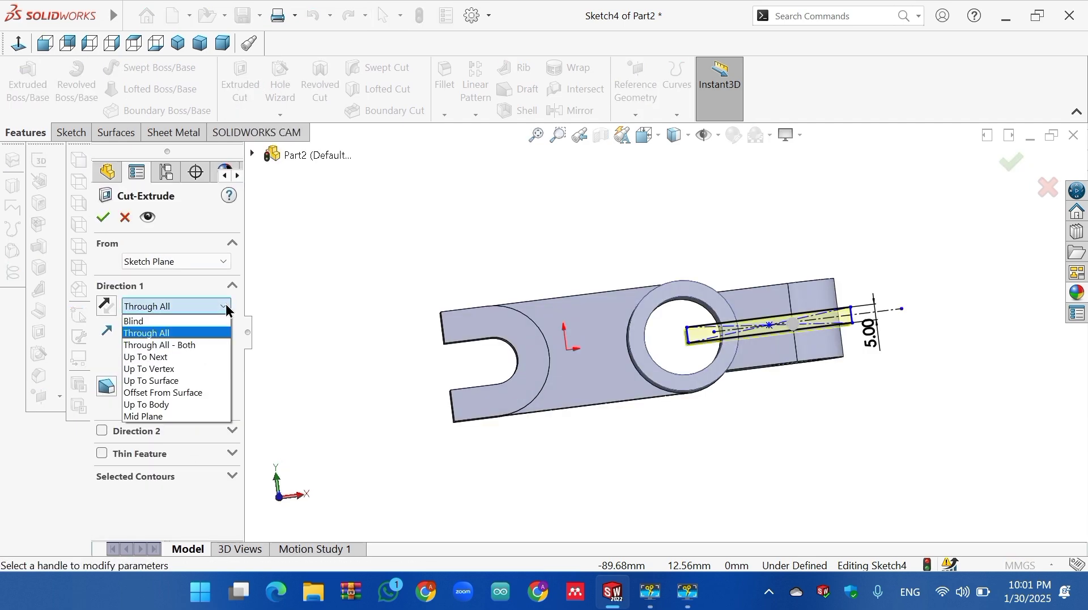
click(166, 336)
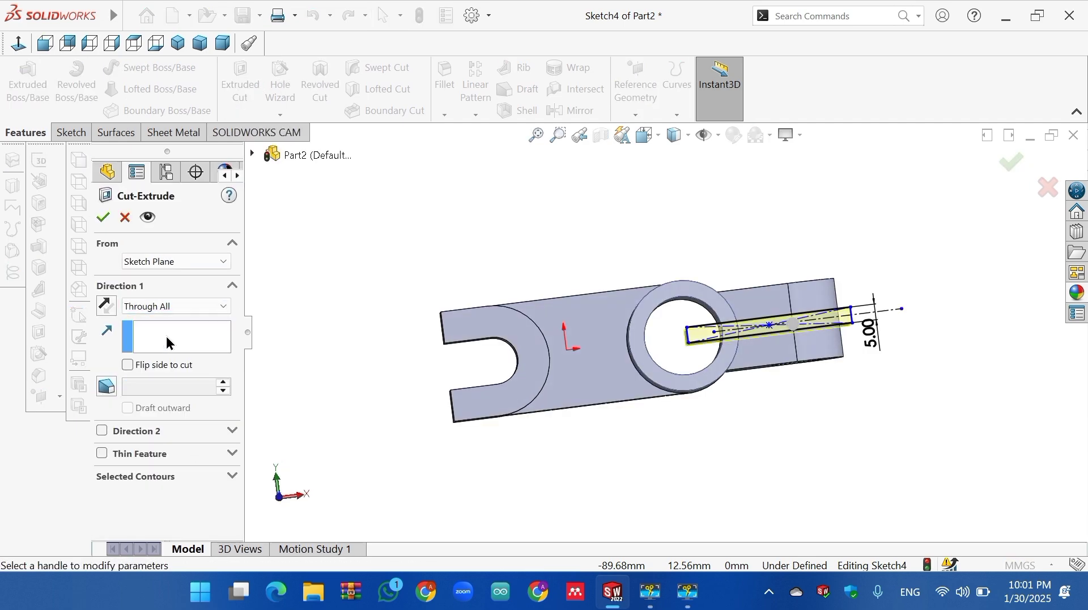
click(99, 219)
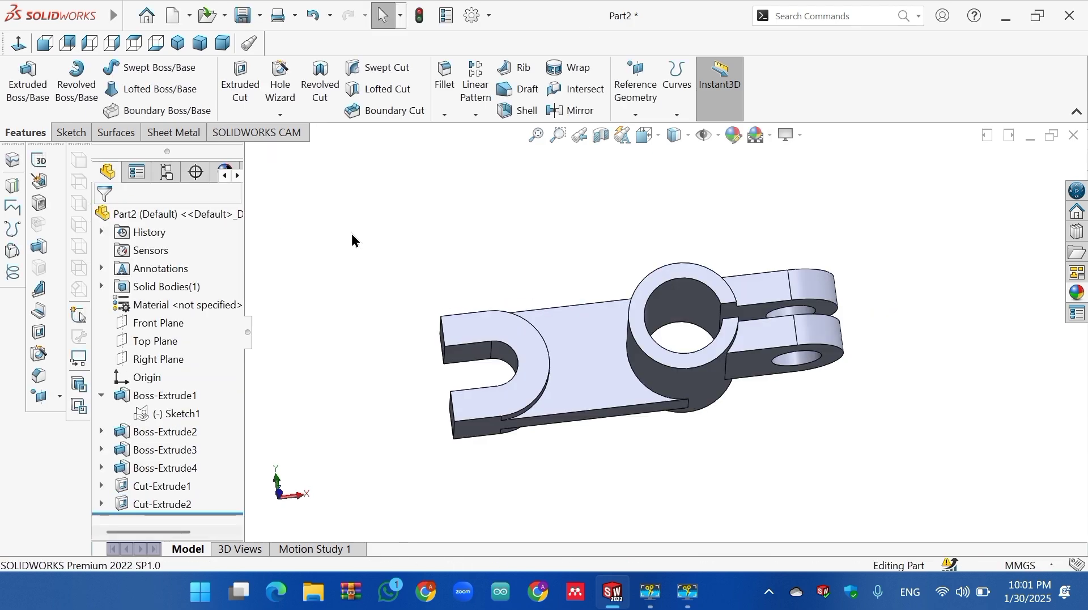
Rotate the model to examine the bored cylinder and the split lug from the side and slightly above
key(Up)
key(Up)
key(Up)
key(Up)
key(Up)
key(Right)
key(Right)
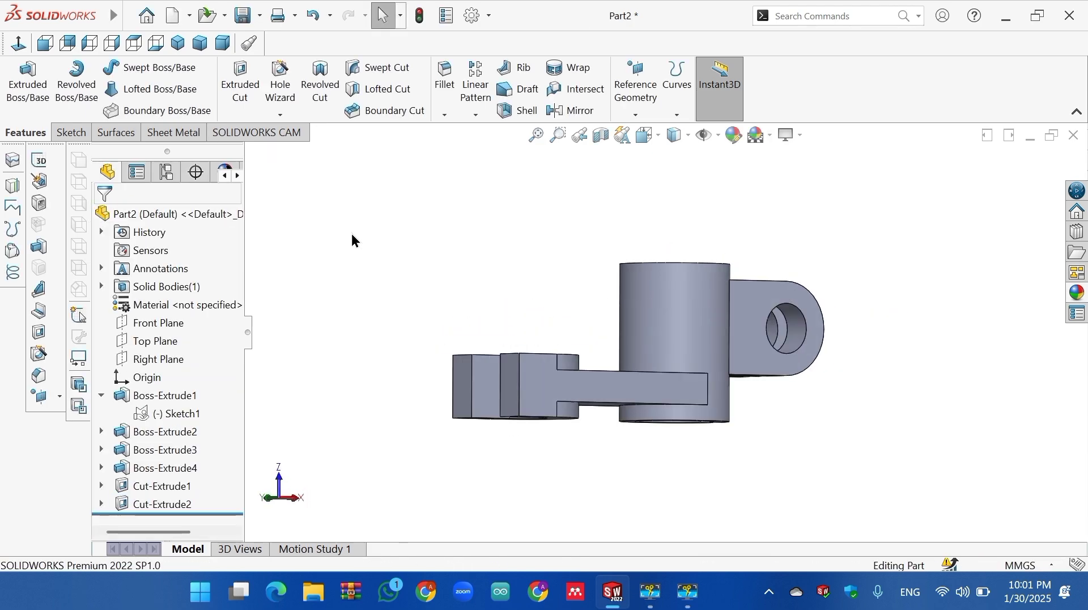
key(Down)
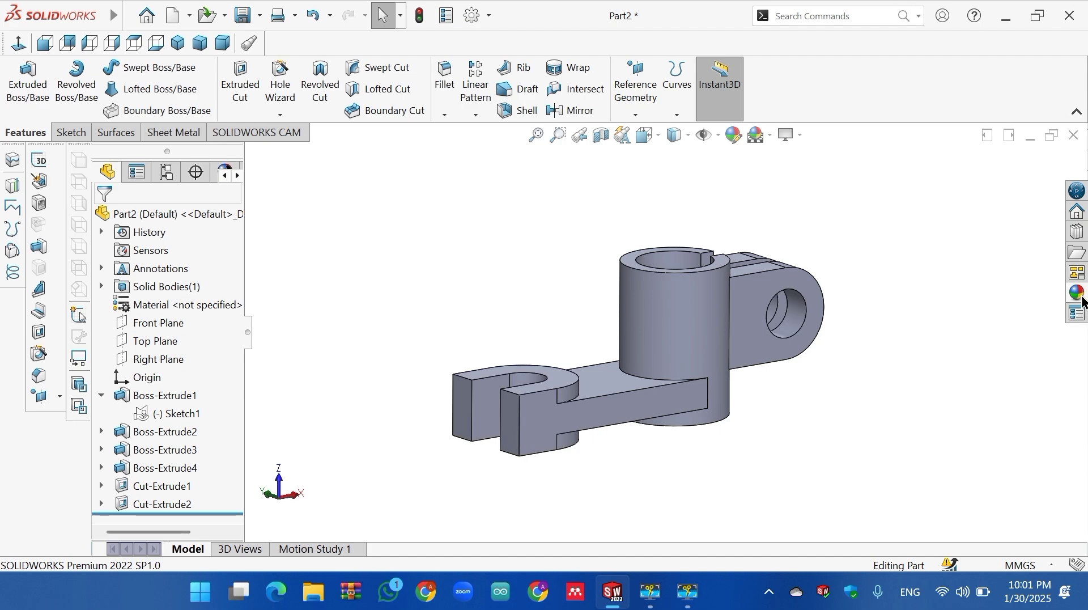
Apply the polished copper appearance from the Metal > Copper category to the whole part
click(1078, 295)
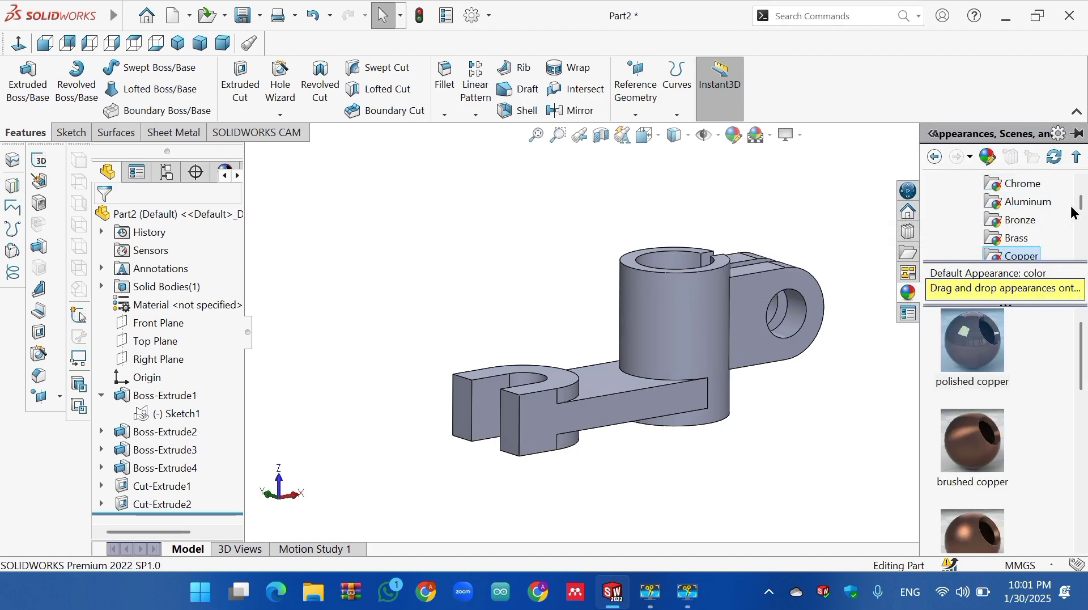
scroll(1082, 193, up, 2)
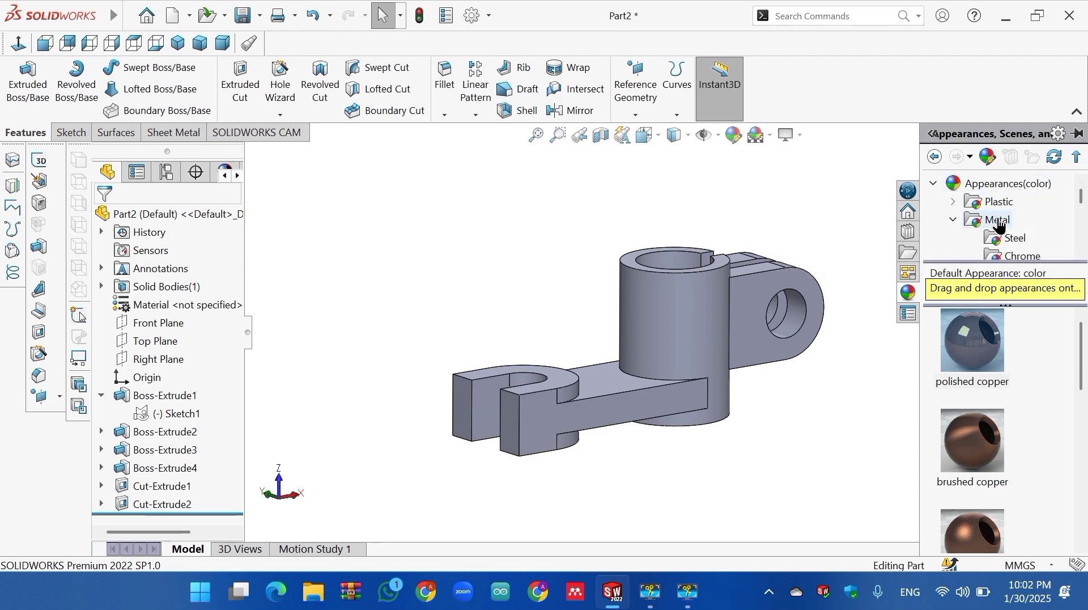
scroll(1077, 255, down, 3)
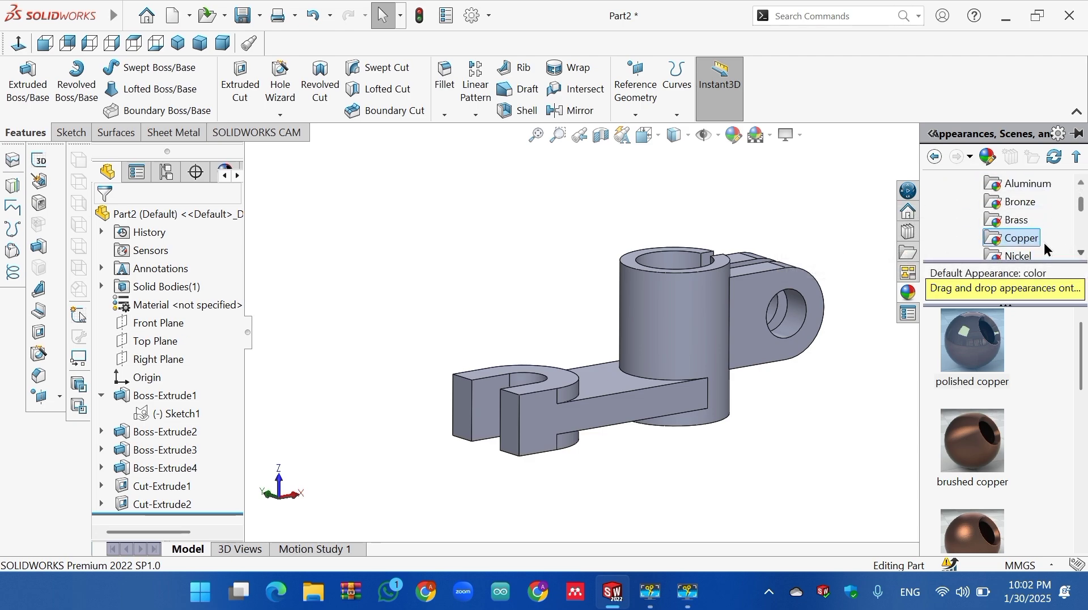
double_click(977, 344)
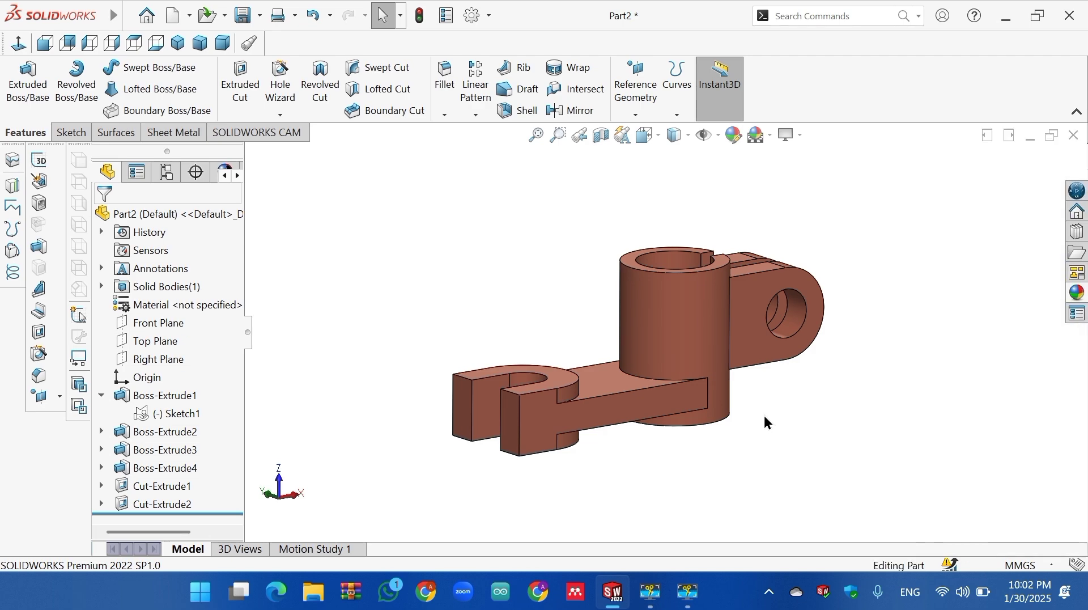
Rotate the copper-colored part about its vertical axis to examine it from the slotted end
key(Up)
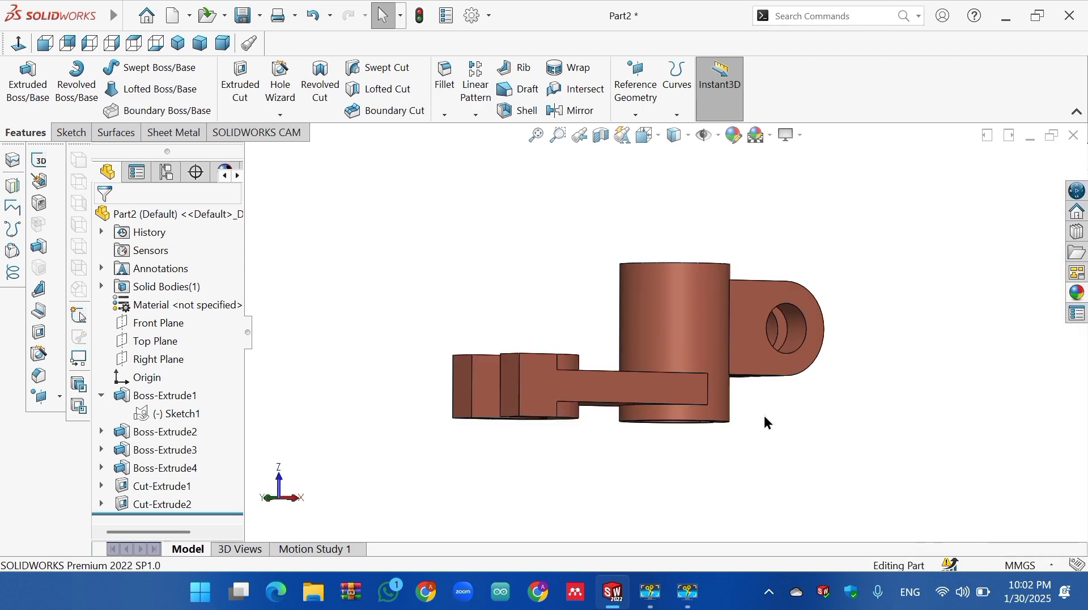
key(Right)
key(Right)
key(Right)
key(Right)
key(Right)
key(Right)
key(Right)
key(Right)
key(Right)
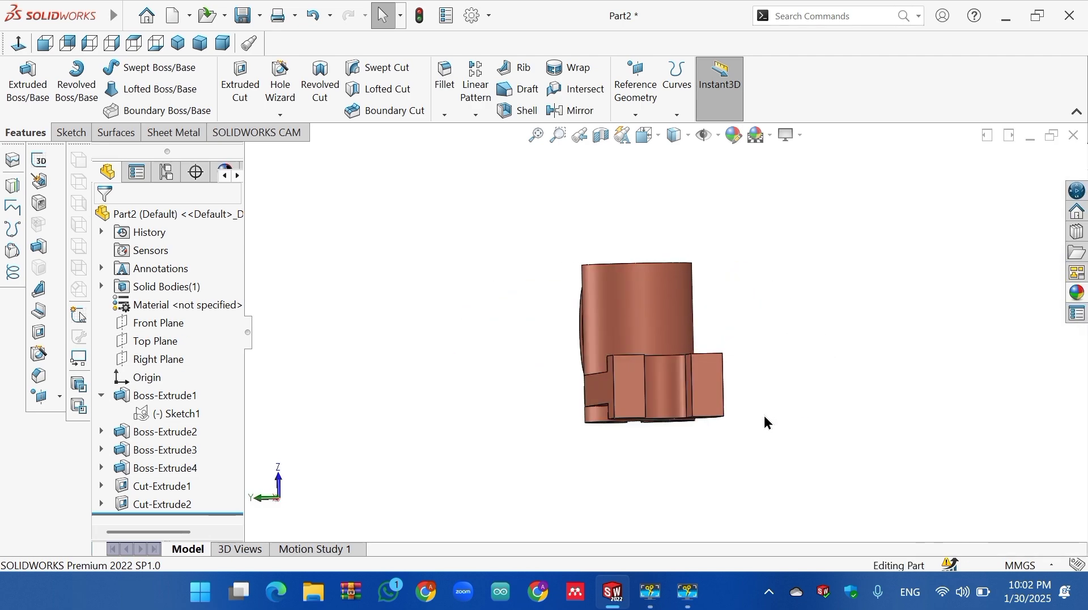
Open Motion Study 1 and start a Rotate model animation of the copper part with the Animation Wizard
key(Down)
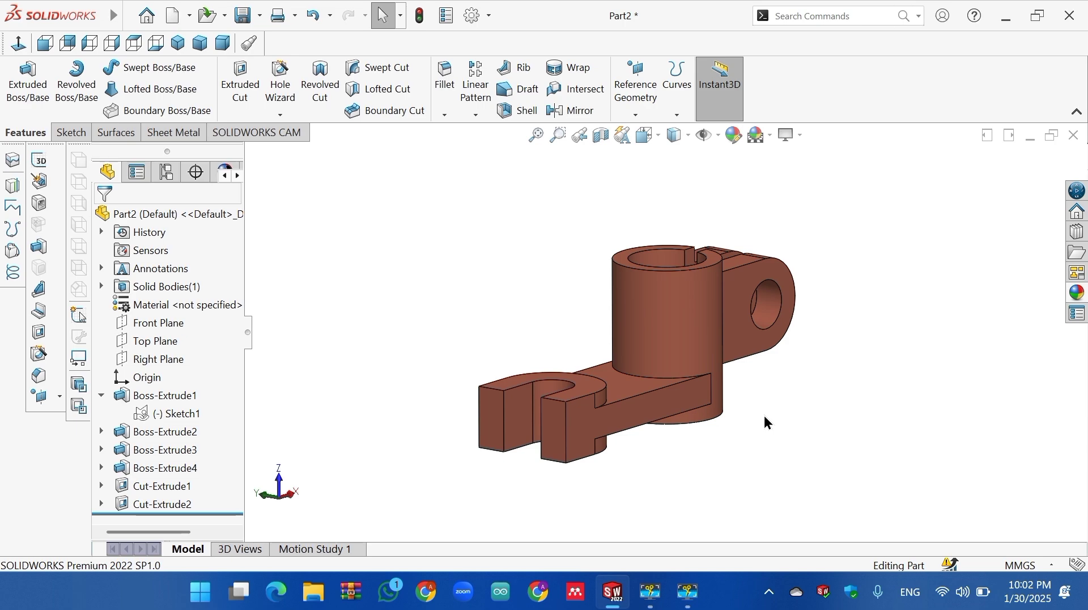
click(539, 143)
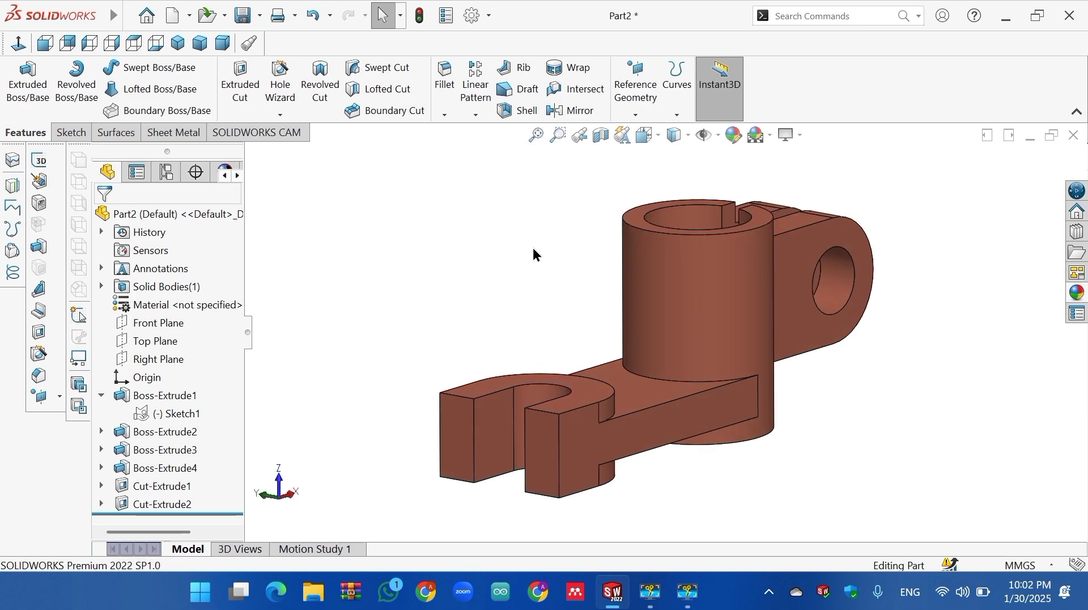
key(z)
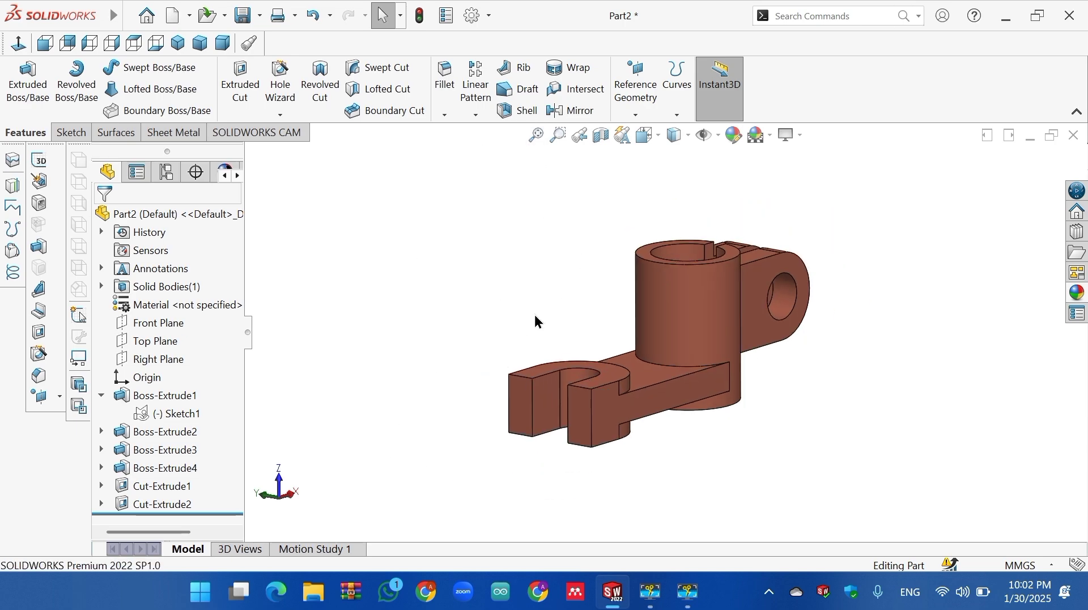
click(332, 548)
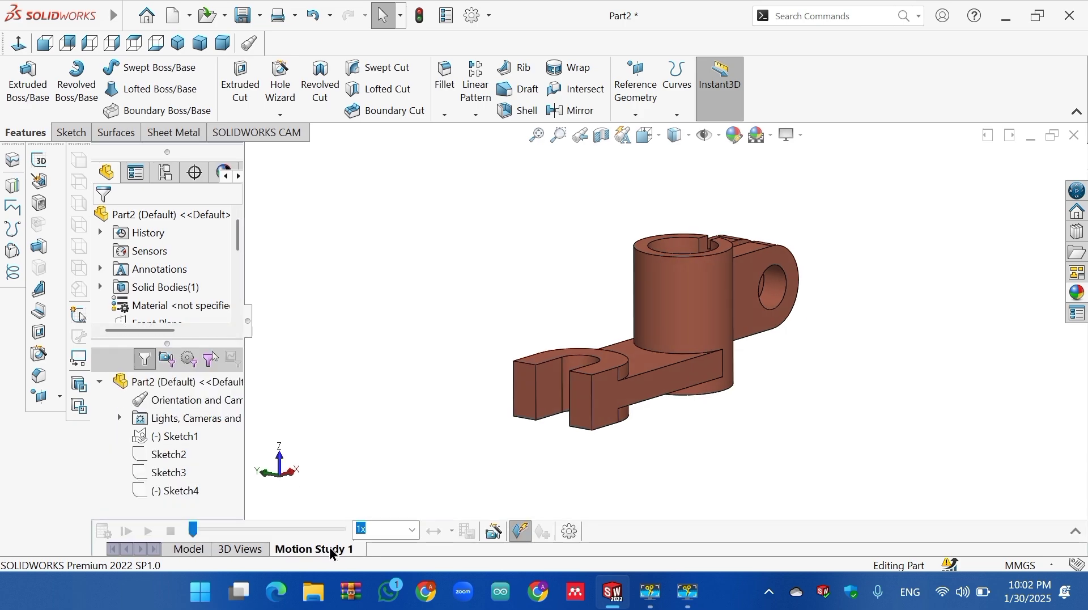
click(495, 532)
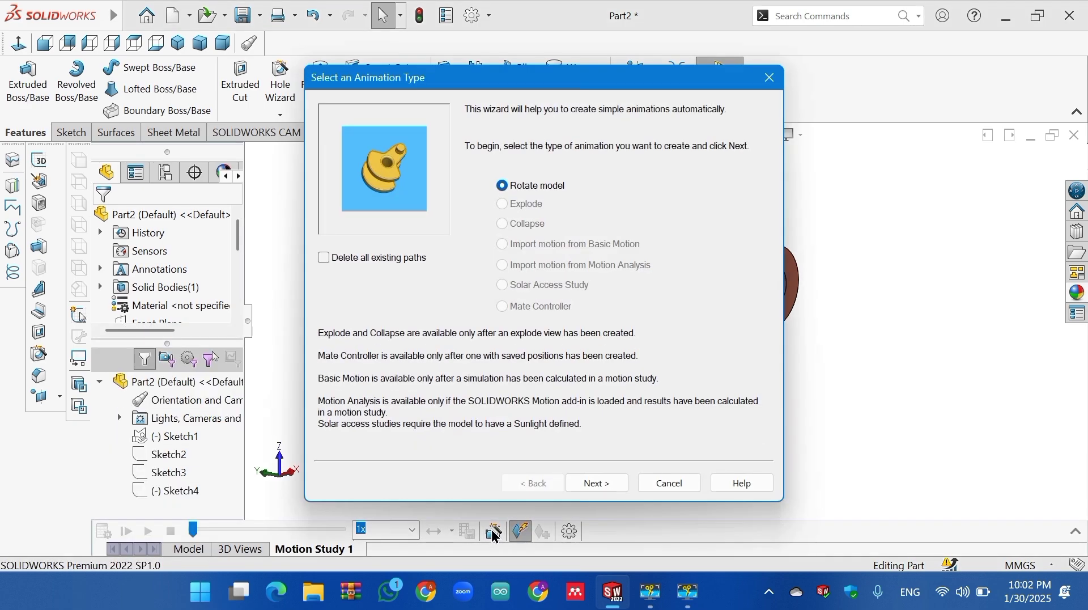
click(593, 486)
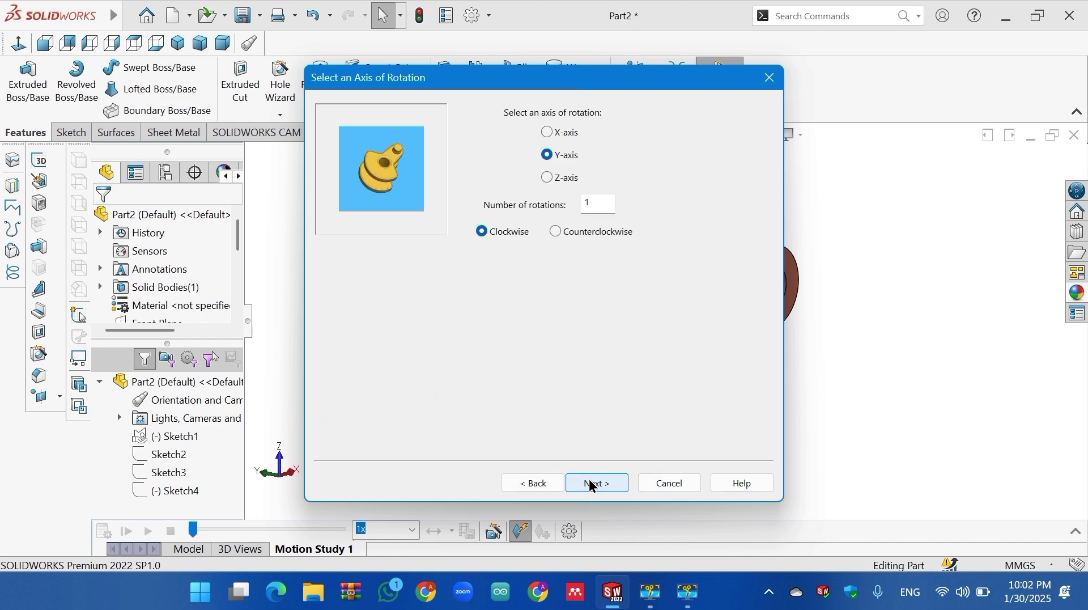
Set the animation to one clockwise rotation about the Y-axis with a 10-second duration and 0-second start time, and play it
click(548, 134)
click(548, 154)
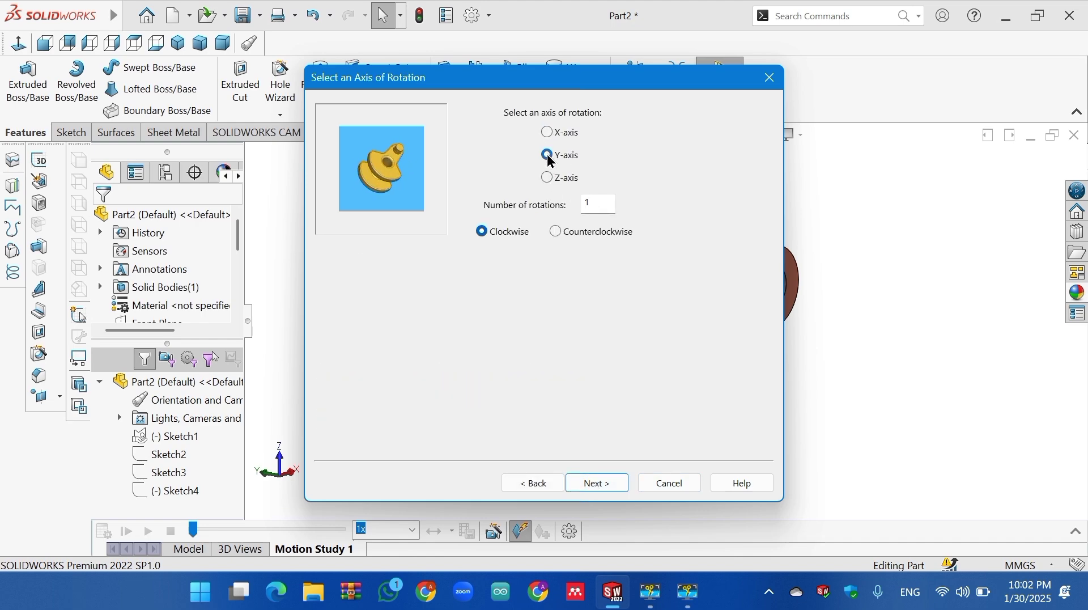
click(548, 178)
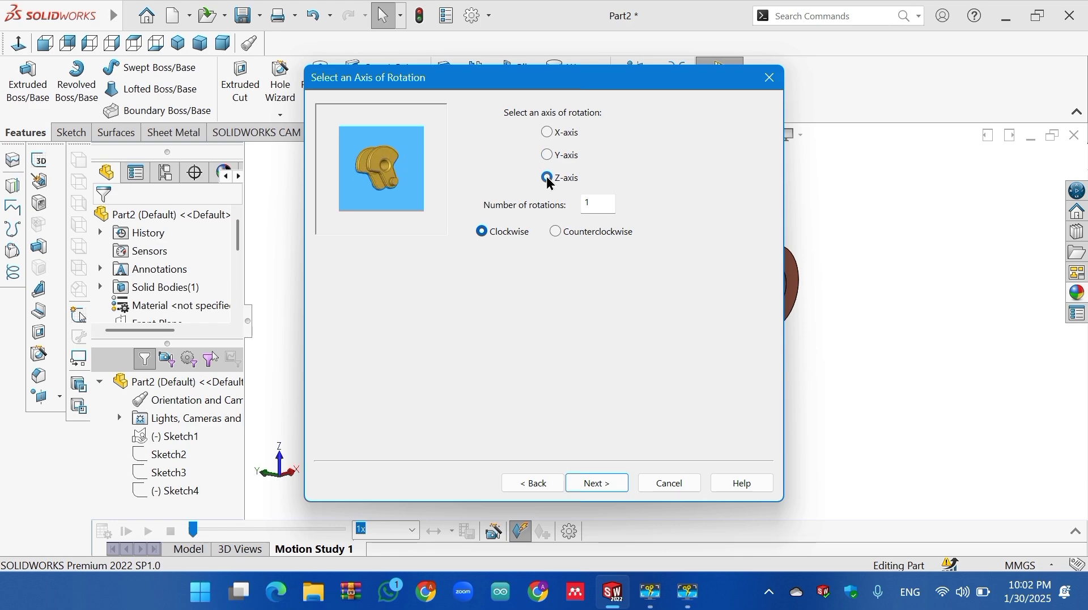
click(548, 155)
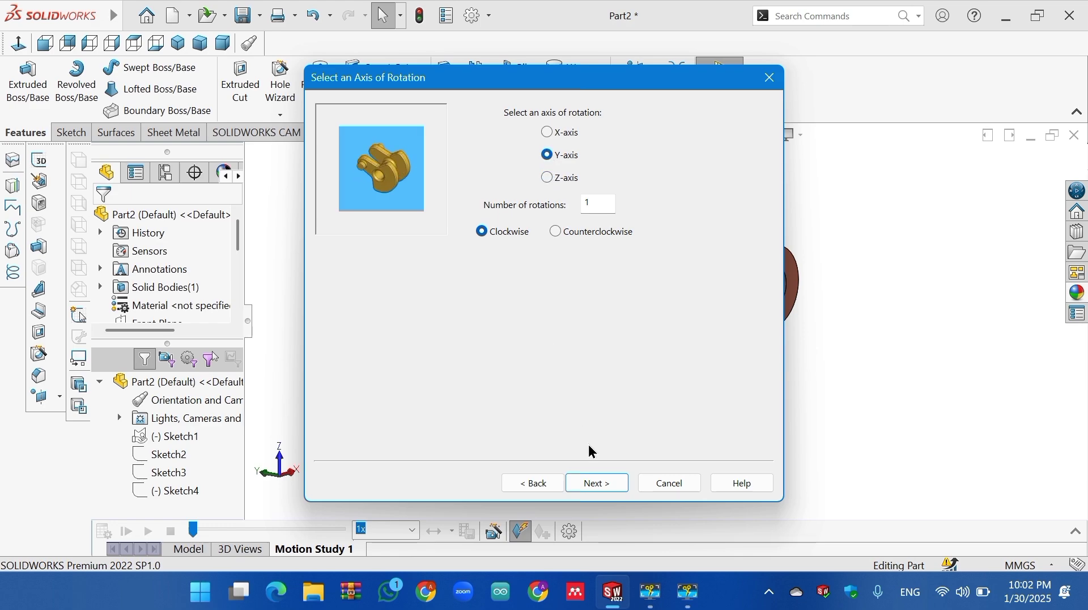
click(596, 482)
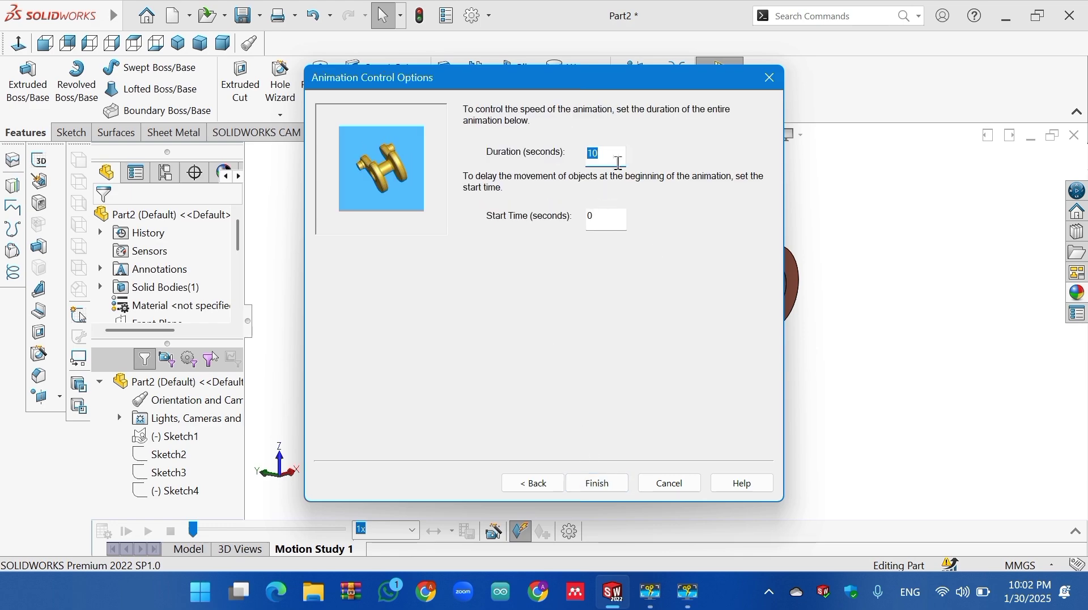
click(597, 482)
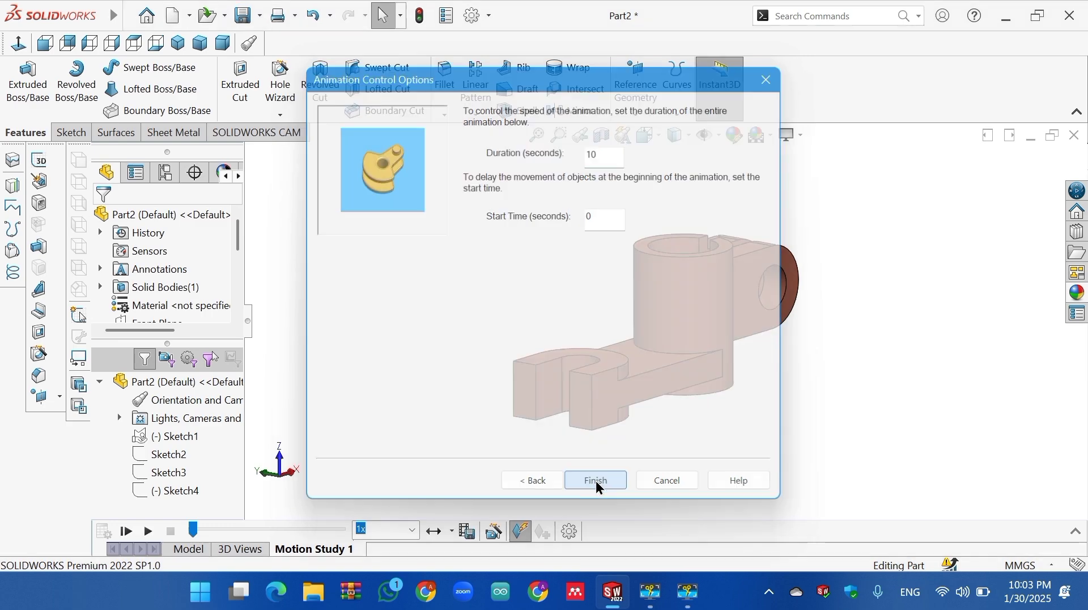
click(149, 532)
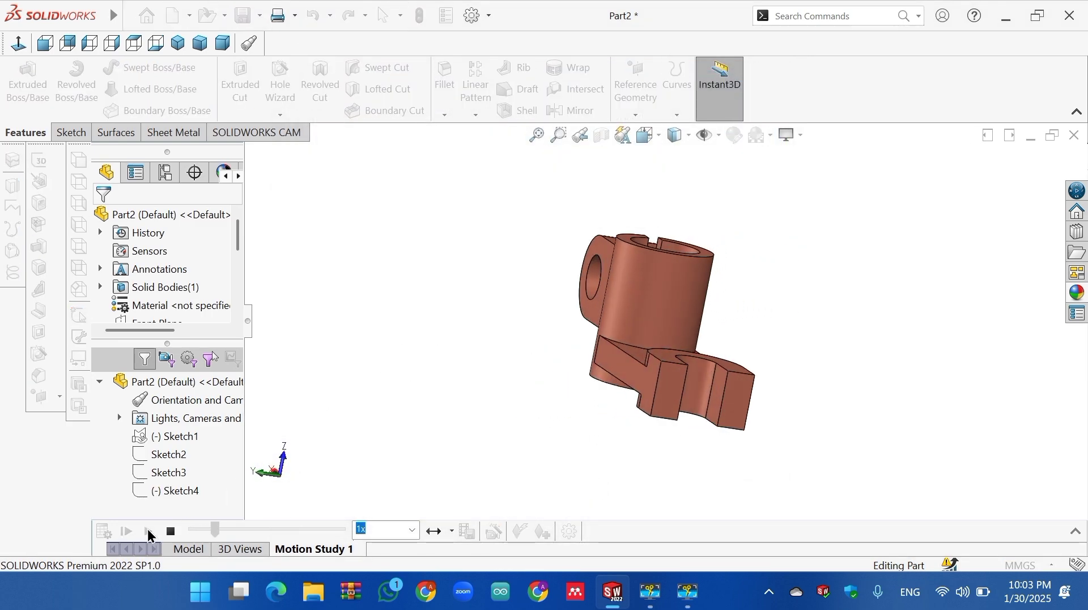